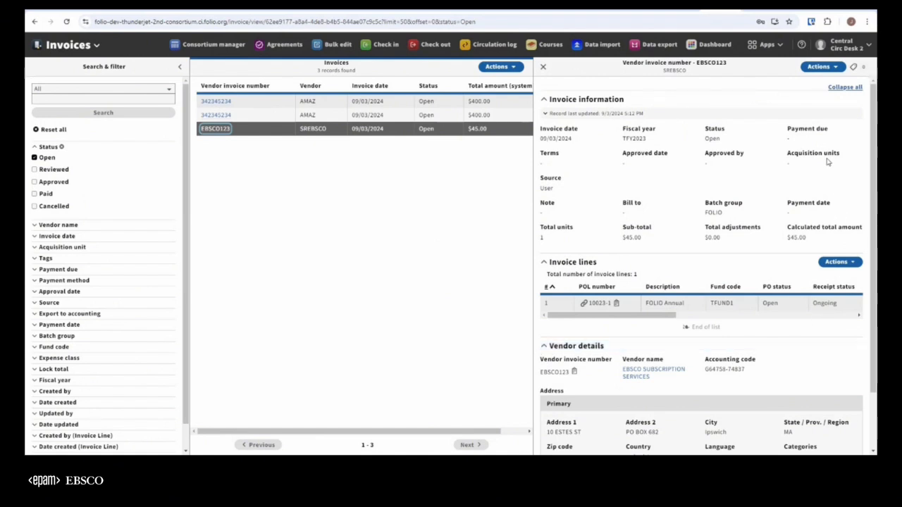
# Duplicate the open SREBSCO vendor invoice together with all of its invoice lines.
pyautogui.click(834, 67)
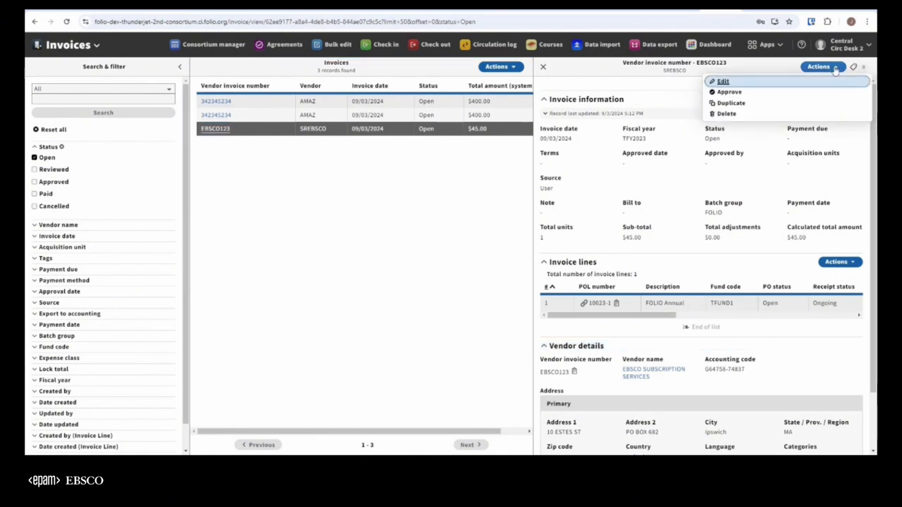
pyautogui.click(734, 104)
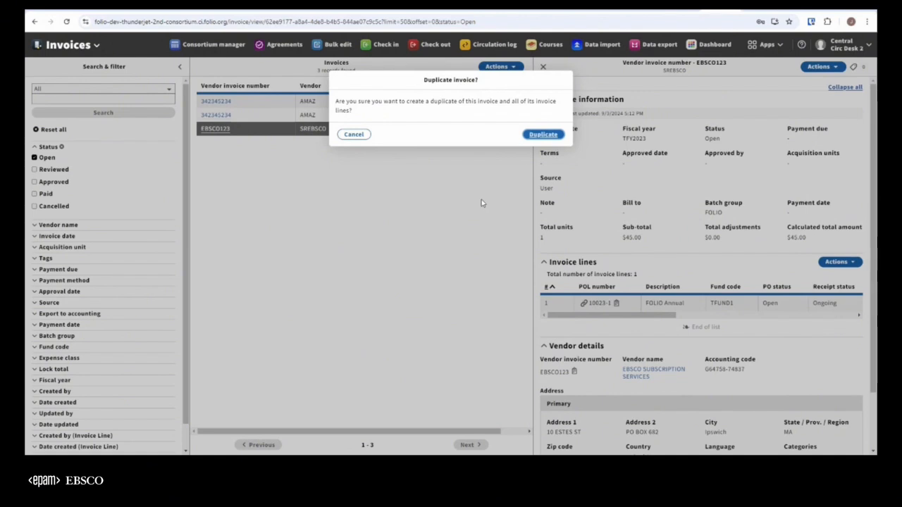
pyautogui.click(544, 135)
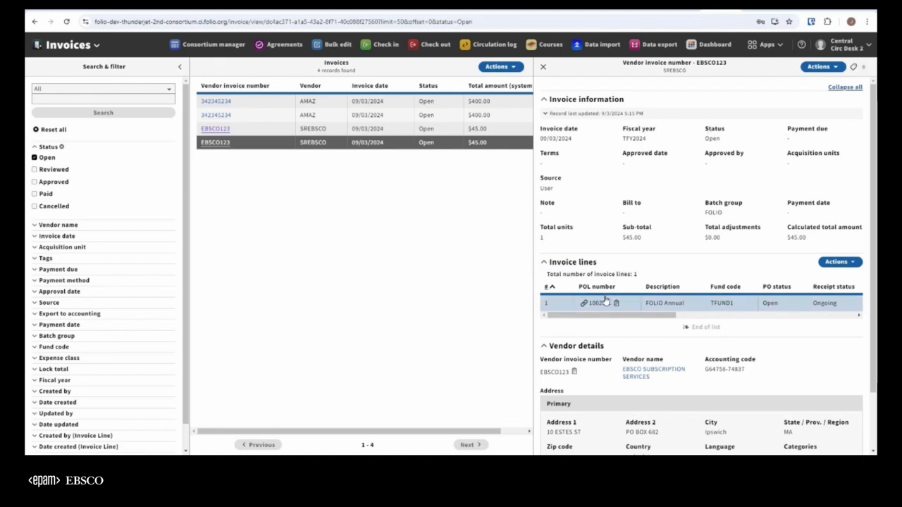
# Review the duplicated invoice's line actions and the fiscal year options in its edit form, leaving without changes.
pyautogui.click(846, 264)
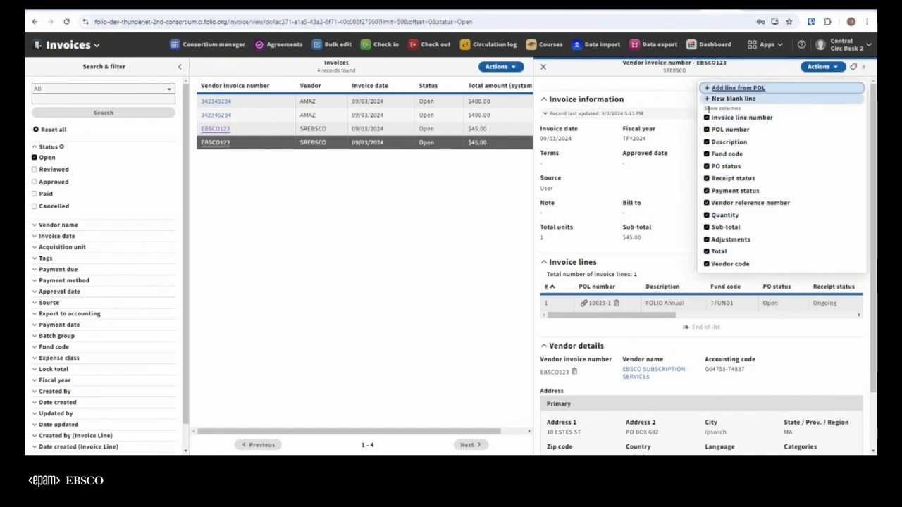
pyautogui.click(804, 363)
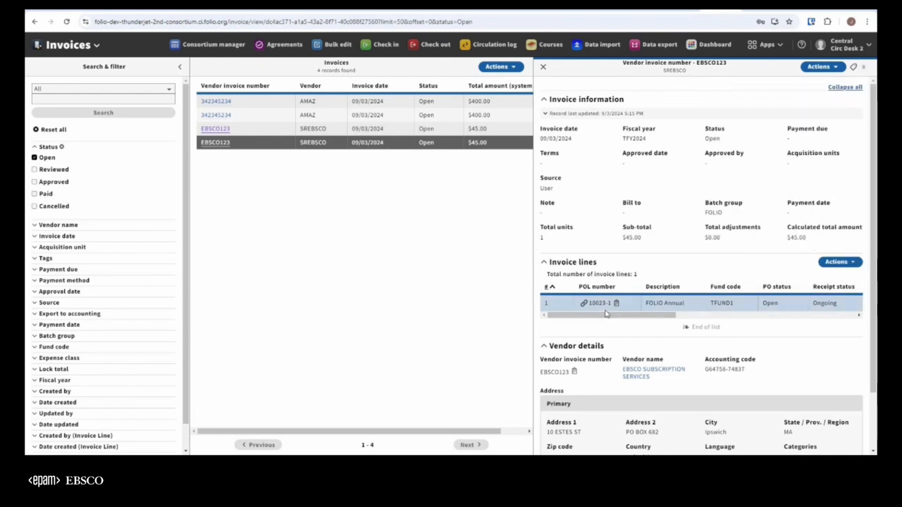
pyautogui.click(831, 69)
pyautogui.click(752, 82)
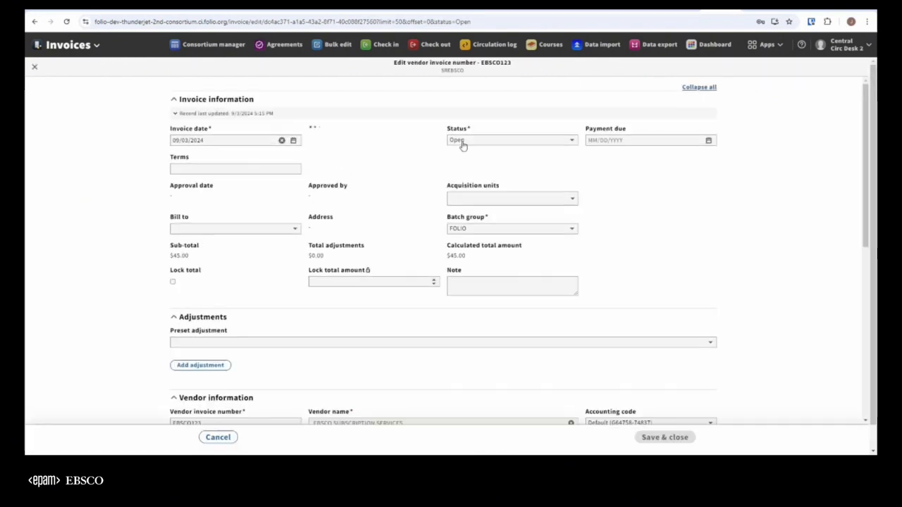
pyautogui.click(433, 140)
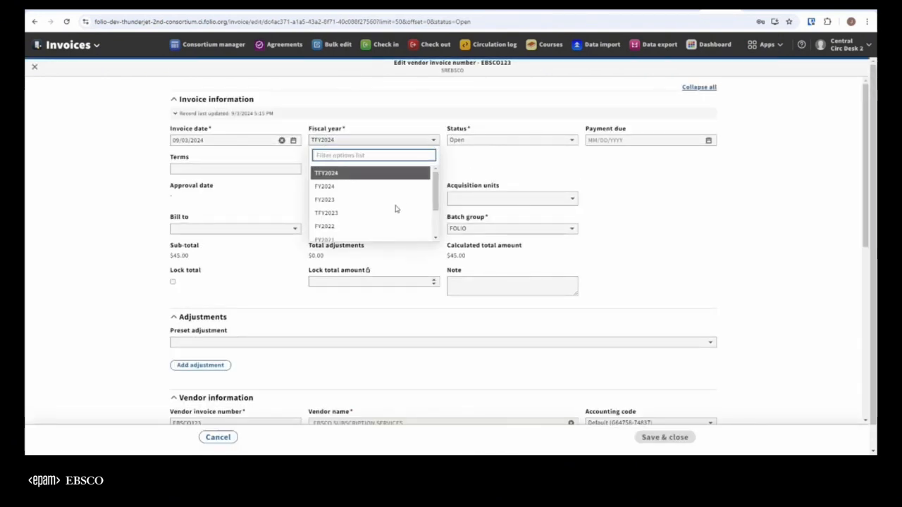
pyautogui.click(709, 232)
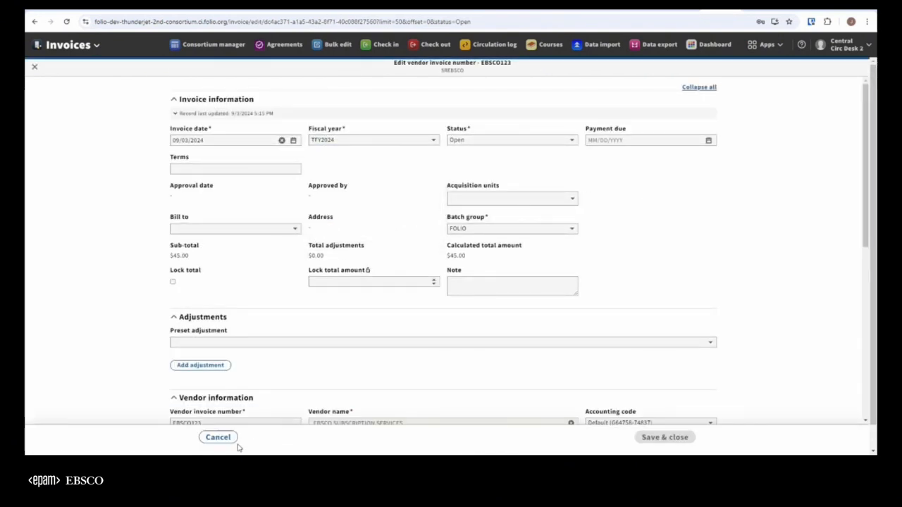
pyautogui.click(212, 438)
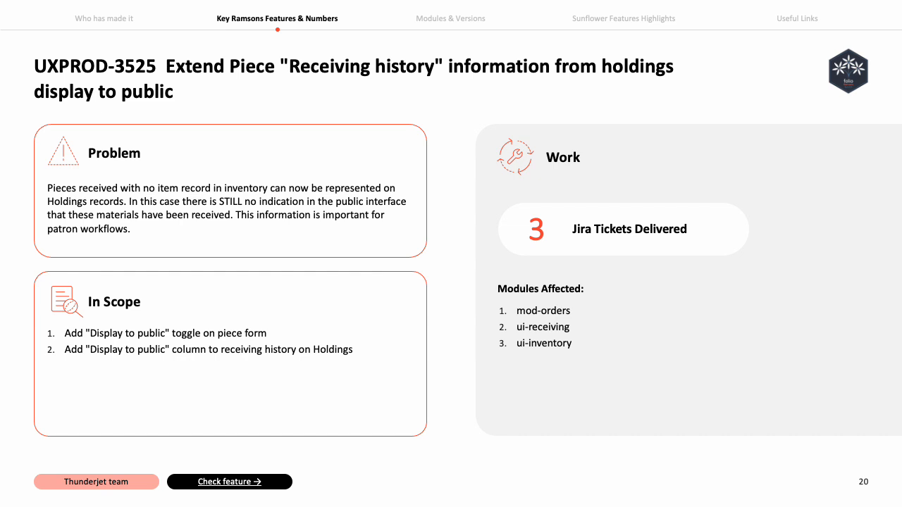
pyautogui.press('Right')
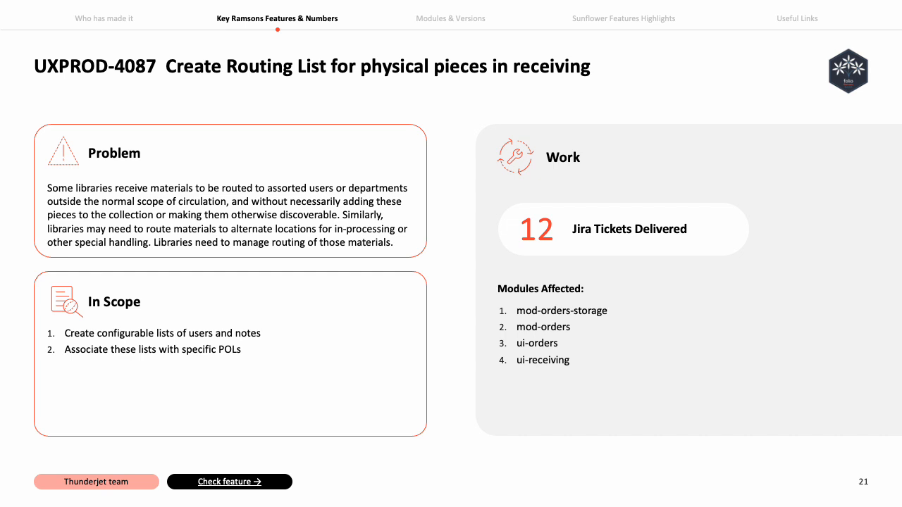
pyautogui.press('Right')
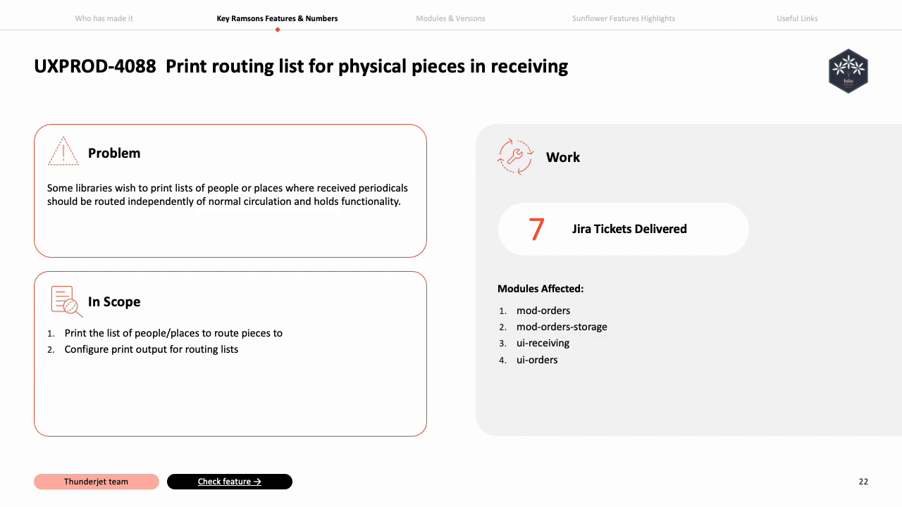
pyautogui.press('Right')
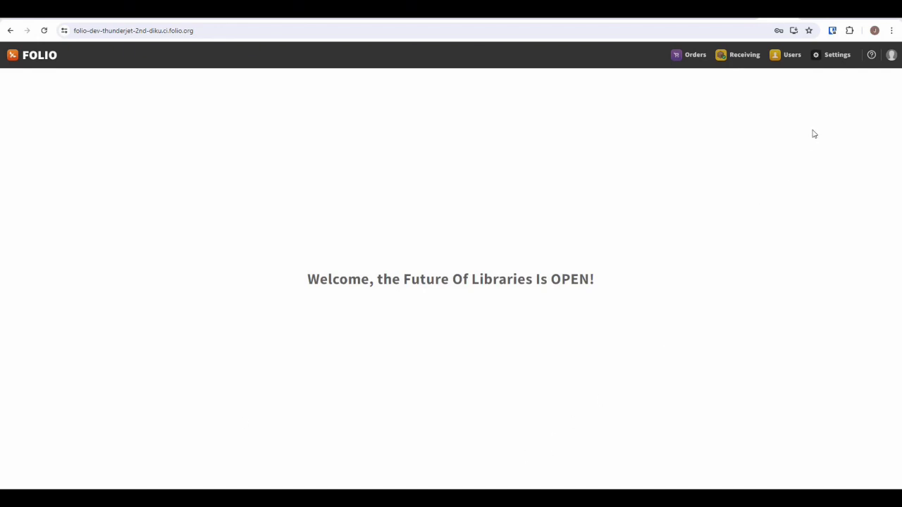
# Review the address types available for the routing address in the Orders settings.
pyautogui.click(836, 56)
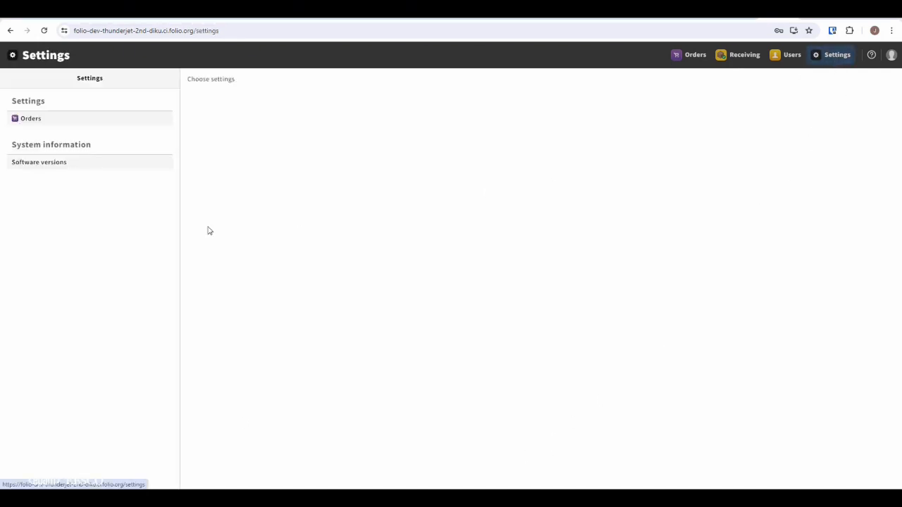
pyautogui.click(37, 120)
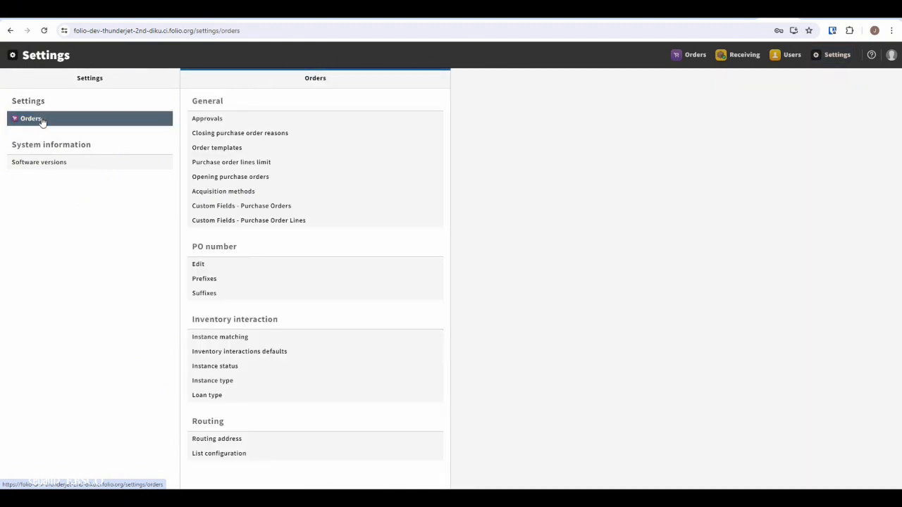
pyautogui.click(217, 441)
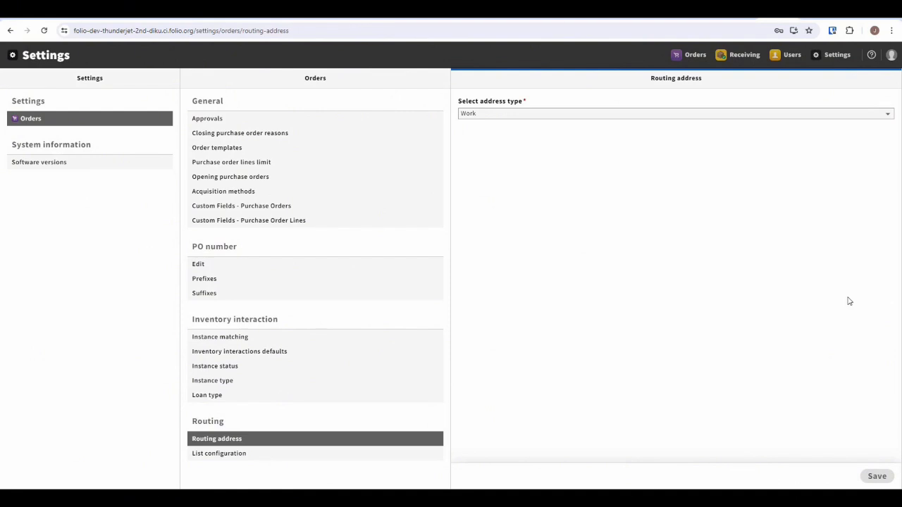
pyautogui.click(518, 117)
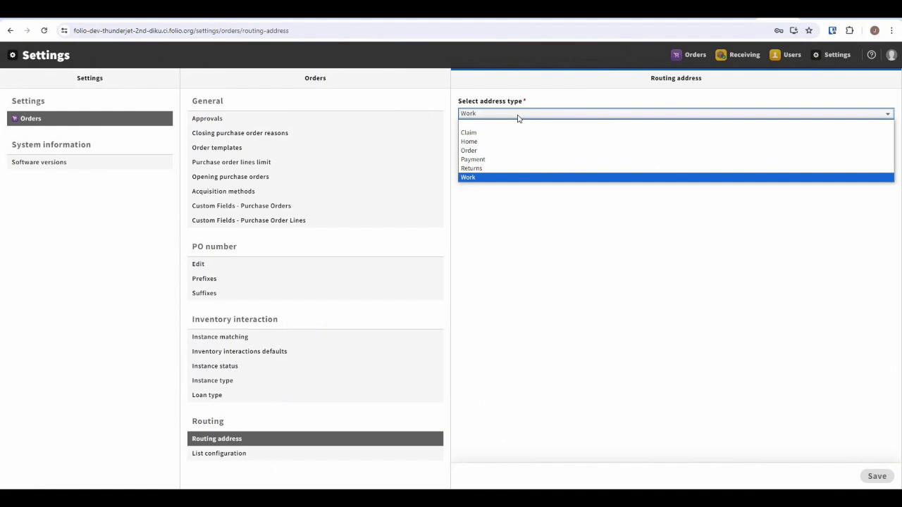
pyautogui.click(516, 237)
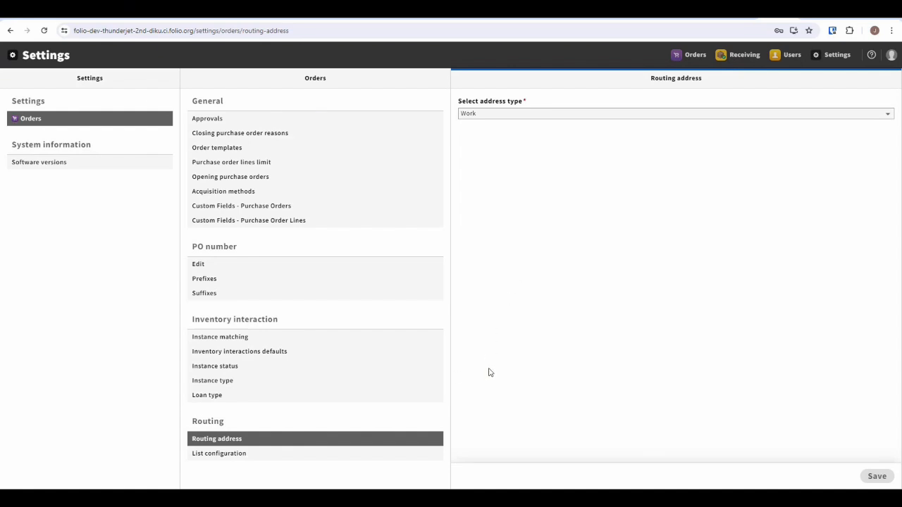
# Open the routing list configuration for editing and review its routing address token and the tokens available to add.
pyautogui.click(239, 458)
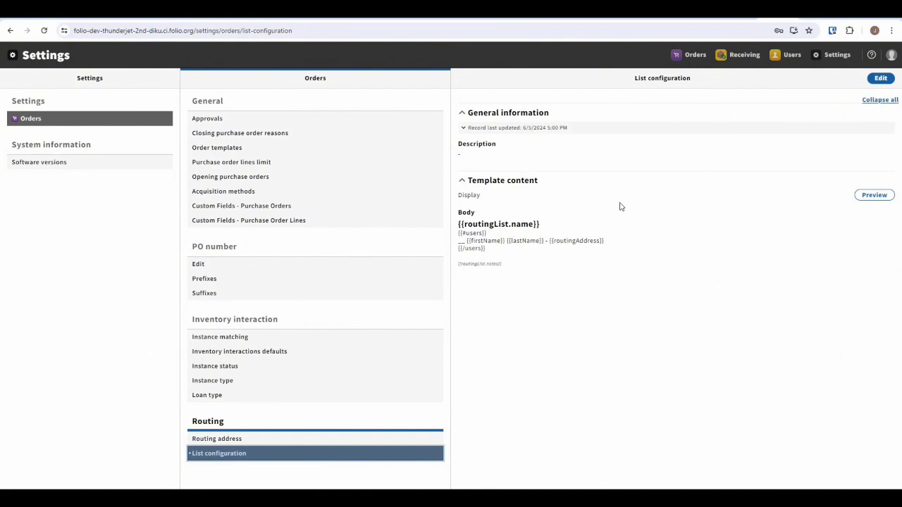
pyautogui.click(885, 82)
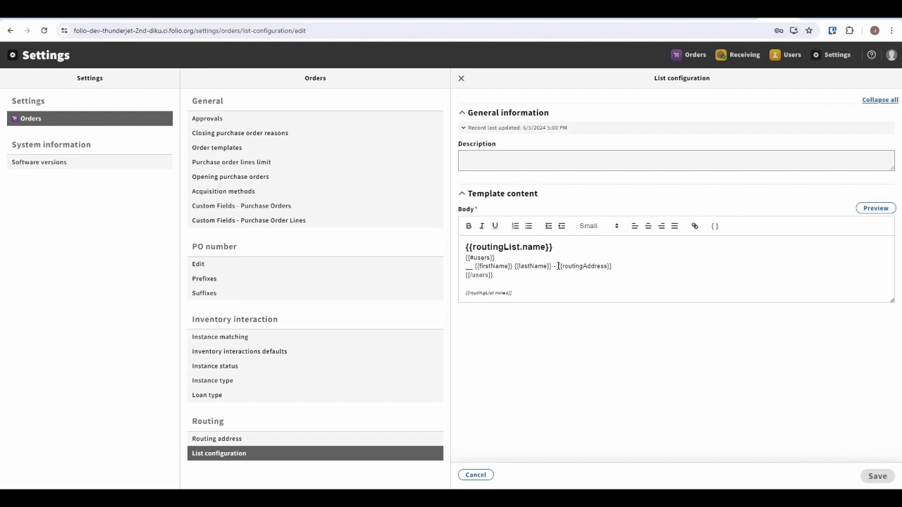
pyautogui.moveTo(557, 266); pyautogui.dragTo(624, 267)
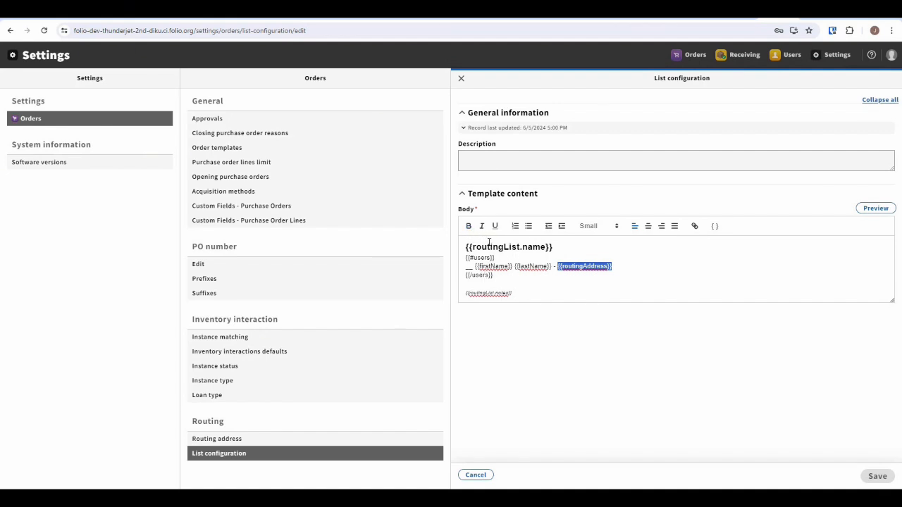
pyautogui.click(671, 251)
pyautogui.click(715, 227)
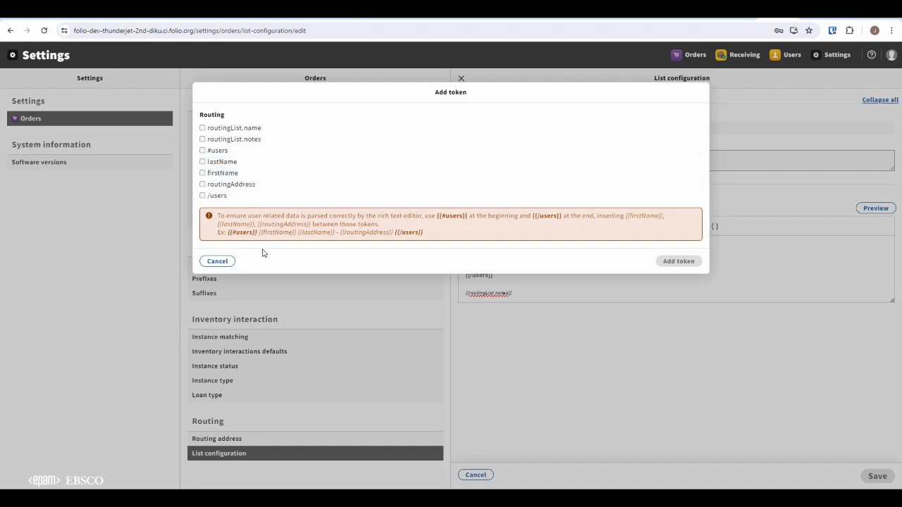
pyautogui.click(218, 262)
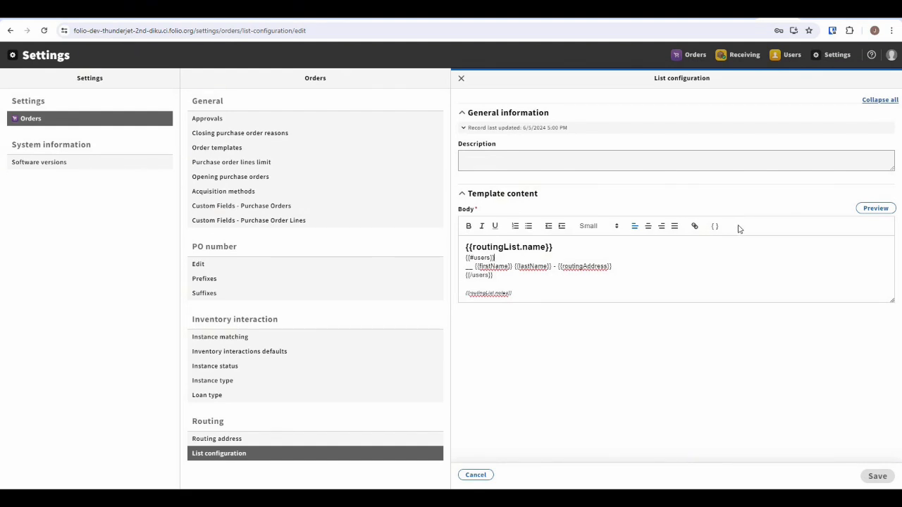
# Preview the routing list template, and leave the list configuration editor without saving.
pyautogui.click(874, 210)
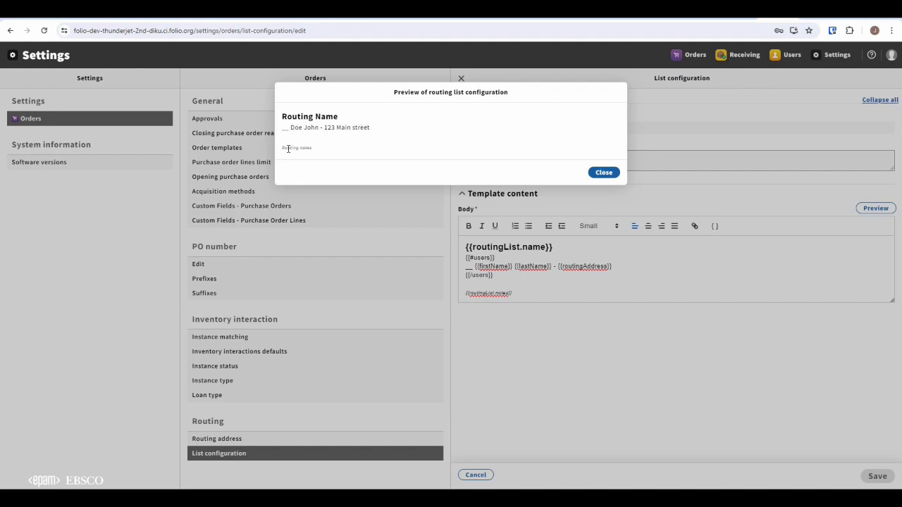
pyautogui.click(603, 173)
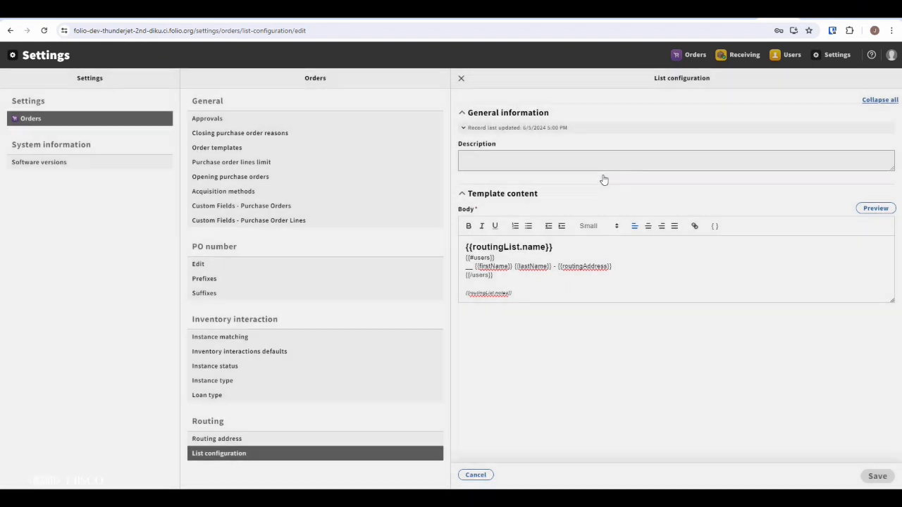
pyautogui.click(477, 476)
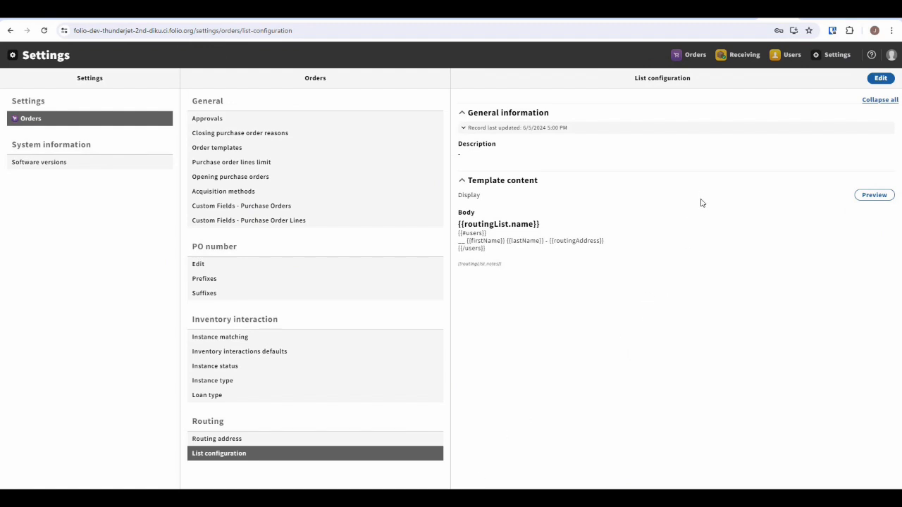
# Open the ALEXS purchase order in Orders and display its PO line for Journal of applied artificial intelligence.
pyautogui.click(693, 57)
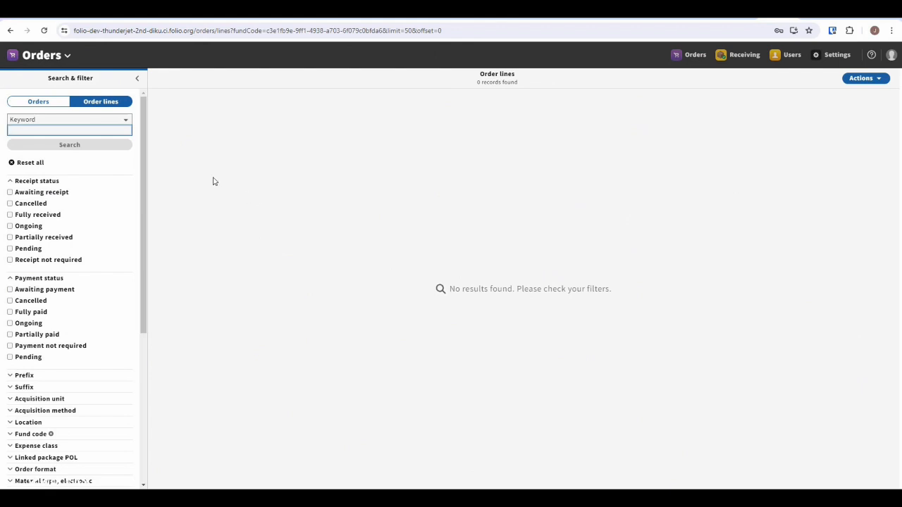
pyautogui.click(49, 104)
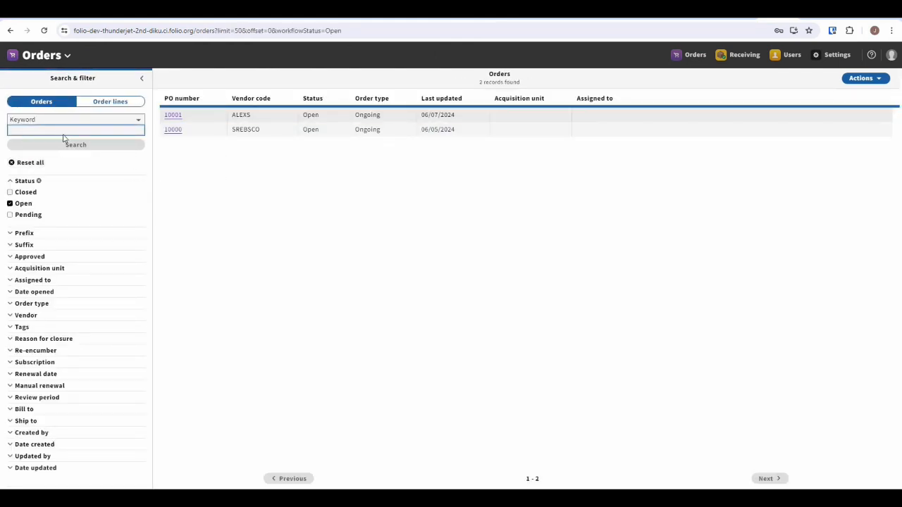
pyautogui.click(175, 120)
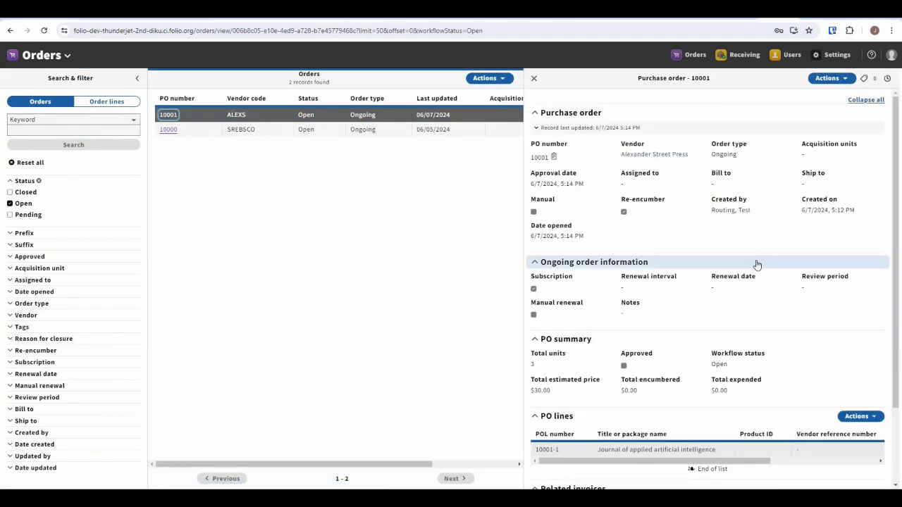
pyautogui.scroll(-3, 757, 264)
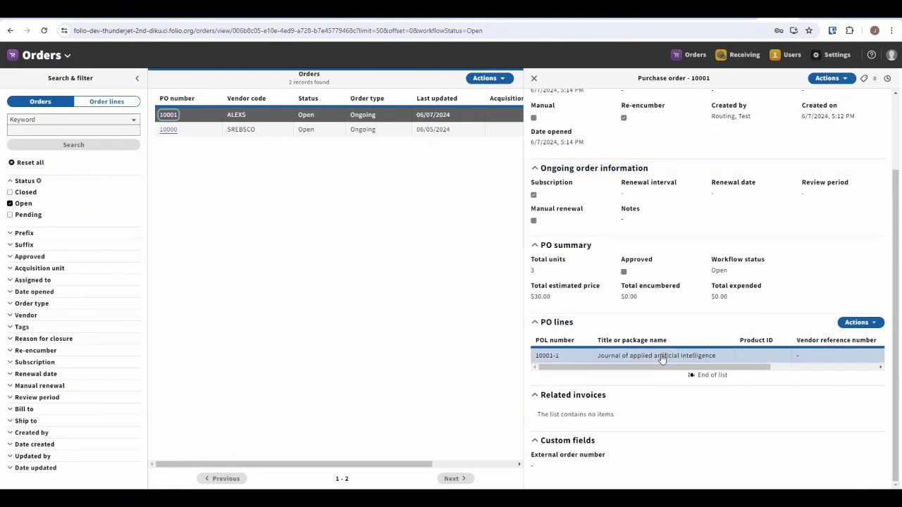
pyautogui.click(662, 358)
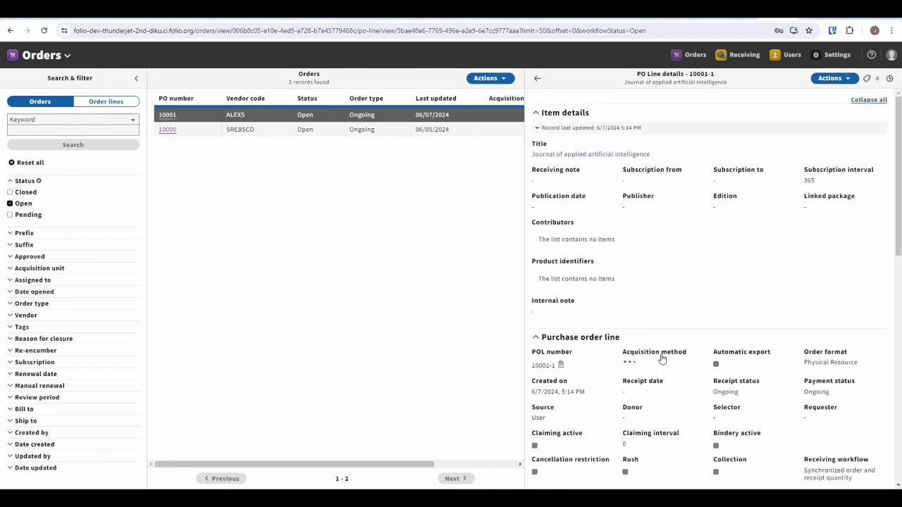
# Start a new routing list in the Routing lists section of the PO line for Journal of applied artificial intelligence.
pyautogui.scroll(-2, 742, 264)
pyautogui.scroll(2, 742, 263)
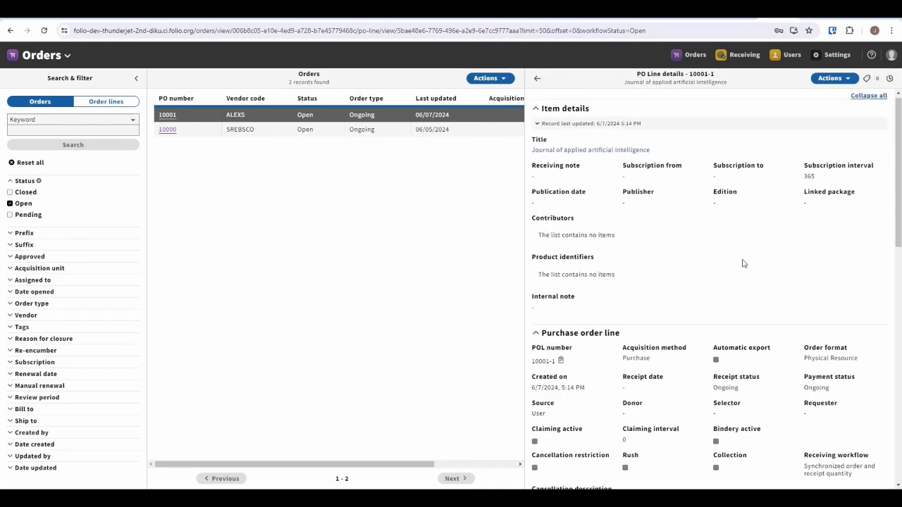
pyautogui.scroll(-5, 742, 264)
pyautogui.scroll(-5, 742, 264)
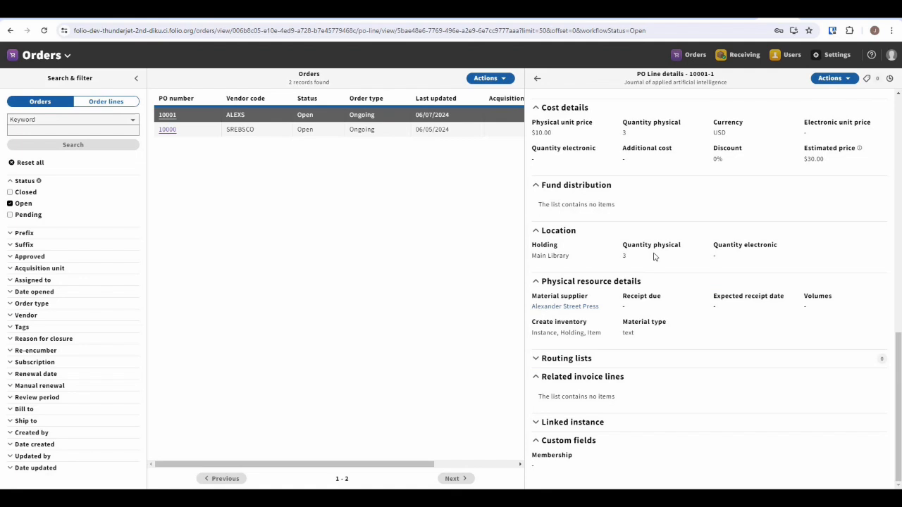
pyautogui.click(698, 360)
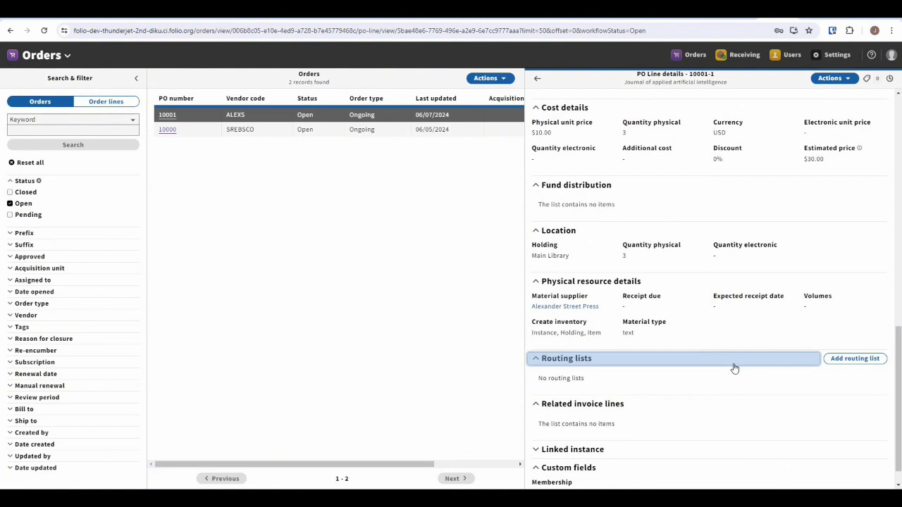
pyautogui.click(866, 361)
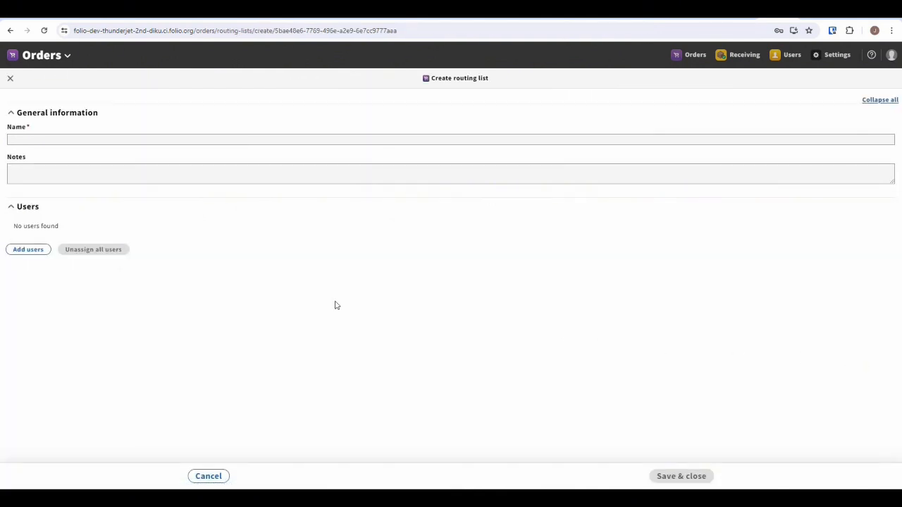
# Name the new routing list "Routing list 1" and begin its notes.
pyautogui.click(147, 139)
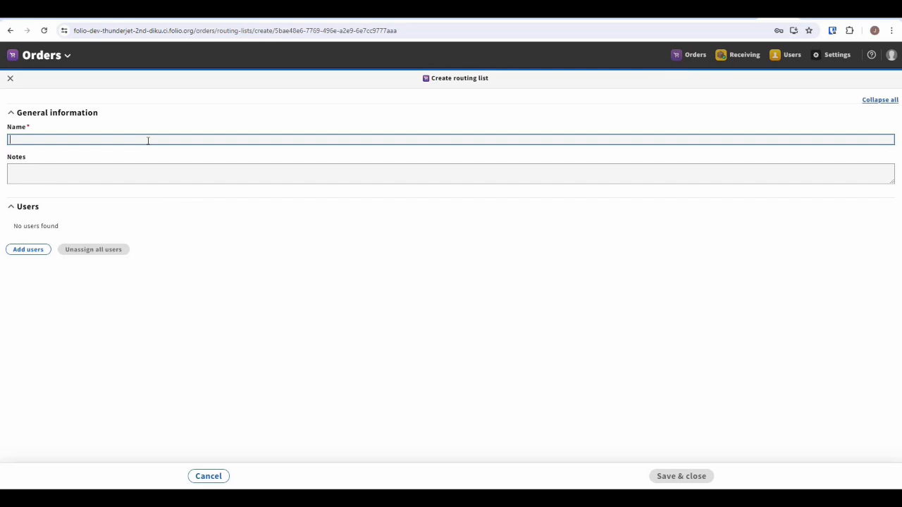
pyautogui.write('Rout')
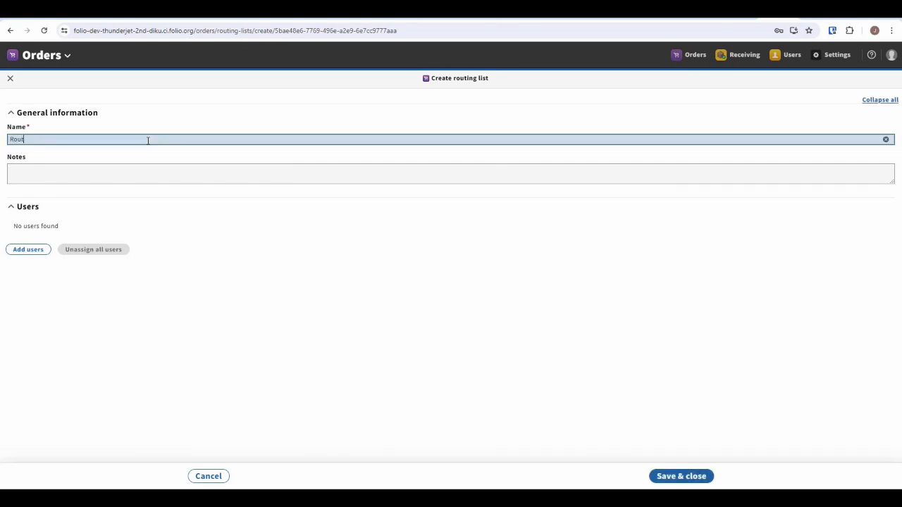
pyautogui.write('ing list 1')
pyautogui.click(94, 170)
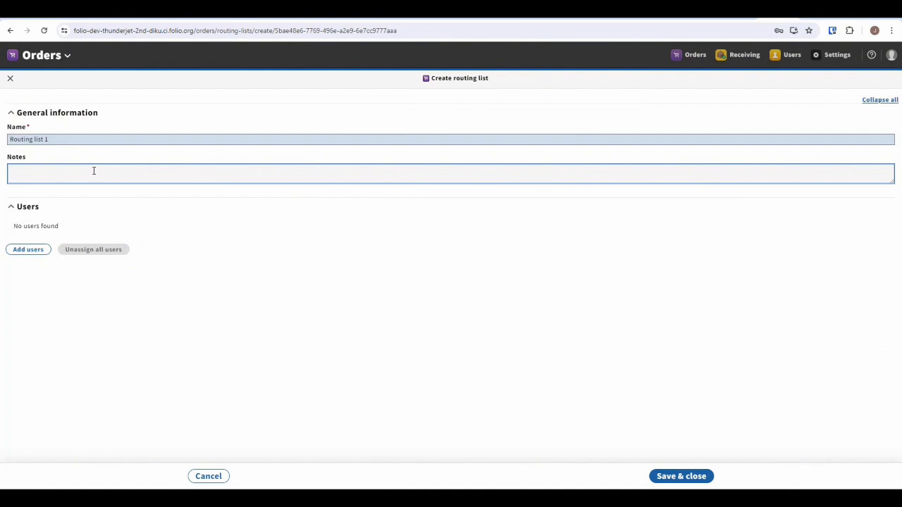
pyautogui.write('P')
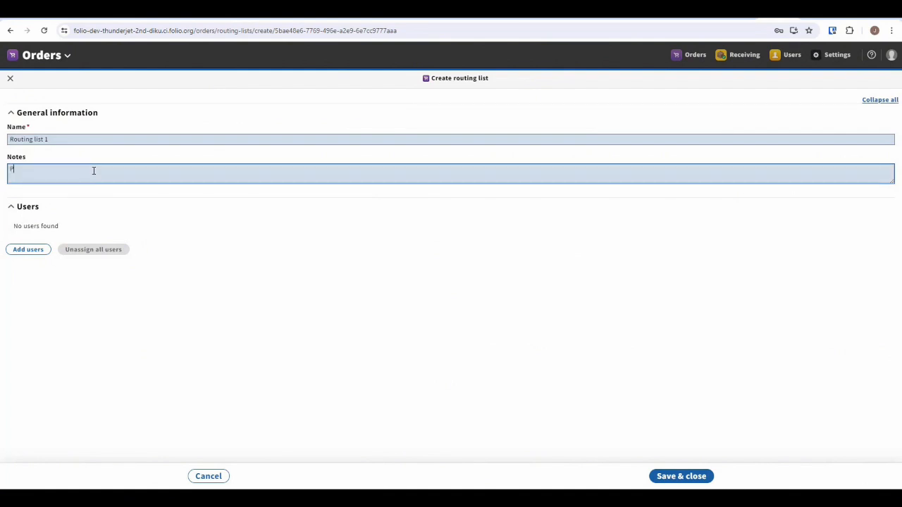
pyautogui.write('yt on magazine rack')
pyautogui.press('BackSpace')
pyautogui.press('BackSpace')
pyautogui.press('BackSpace')
pyautogui.press('BackSpace')
pyautogui.press('BackSpace')
pyautogui.press('BackSpace')
pyautogui.press('BackSpace')
pyautogui.press('BackSpace')
pyautogui.press('BackSpace')
pyautogui.press('BackSpace')
pyautogui.press('BackSpace')
pyautogui.press('BackSpace')
pyautogui.press('BackSpace')
pyautogui.press('BackSpace')
pyautogui.press('BackSpace')
pyautogui.press('BackSpace')
pyautogui.press('BackSpace')
pyautogui.press('BackSpace')
pyautogui.press('BackSpace')
pyautogui.press('BackSpace')
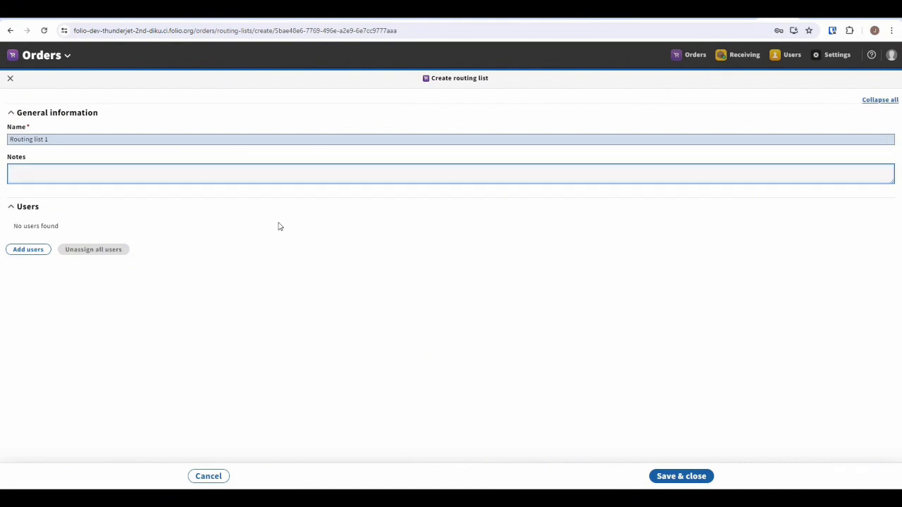
# Enter the routing list note "Return to technical services for processing when routing complete".
pyautogui.write('Return to ')
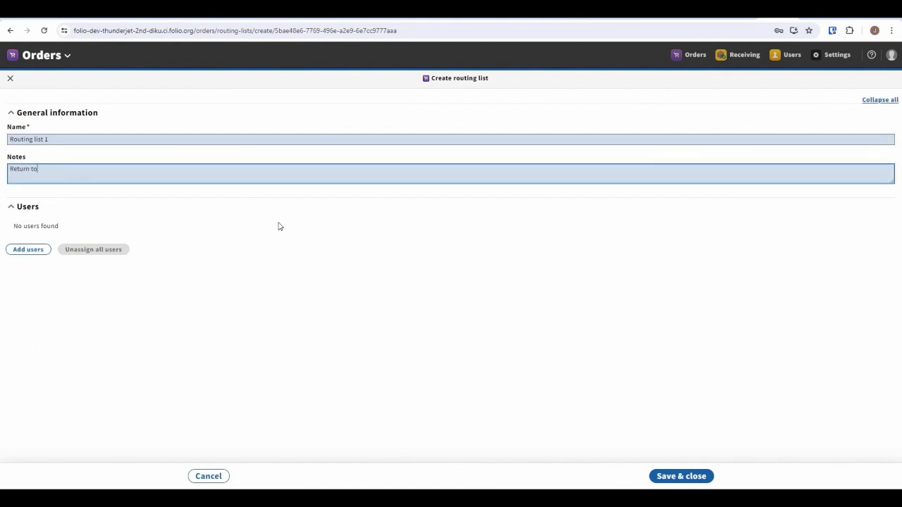
pyautogui.write('technical services for processing when routing complete')
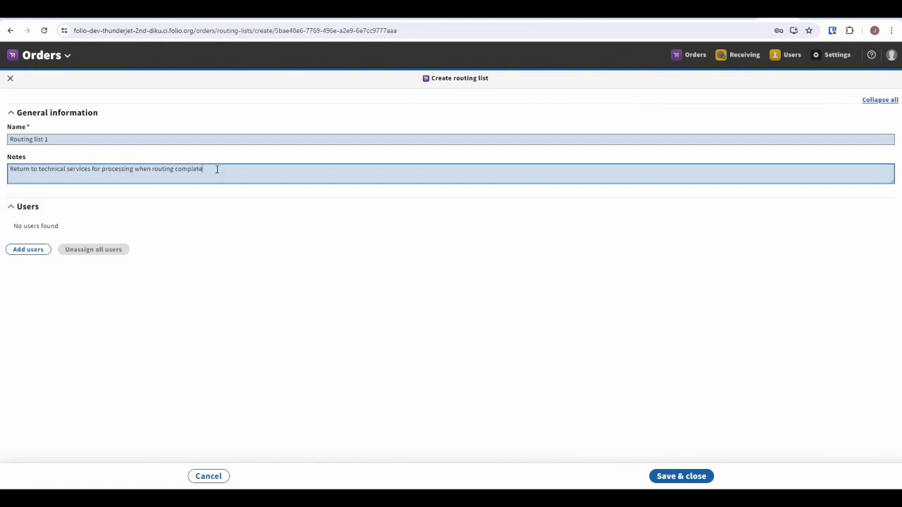
# Find the active users in the faculty patron group and add all of them to the routing list.
pyautogui.click(36, 253)
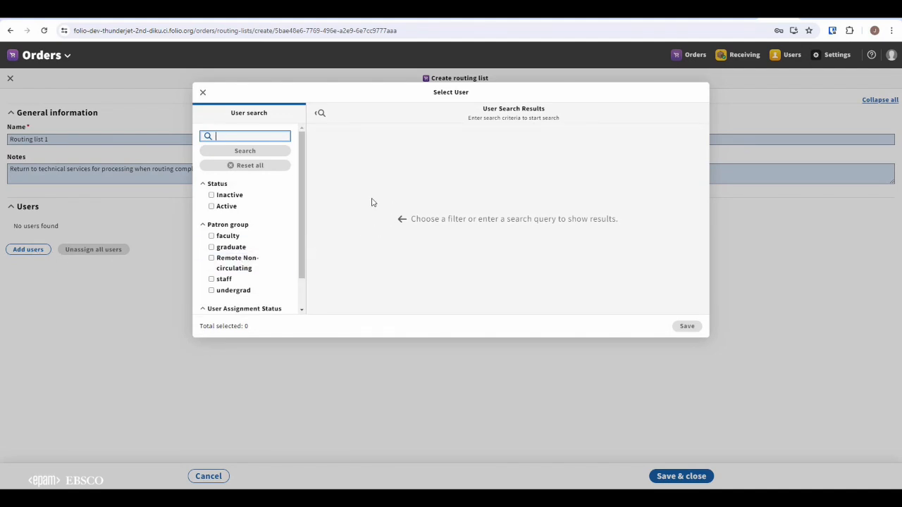
pyautogui.click(211, 207)
pyautogui.click(211, 237)
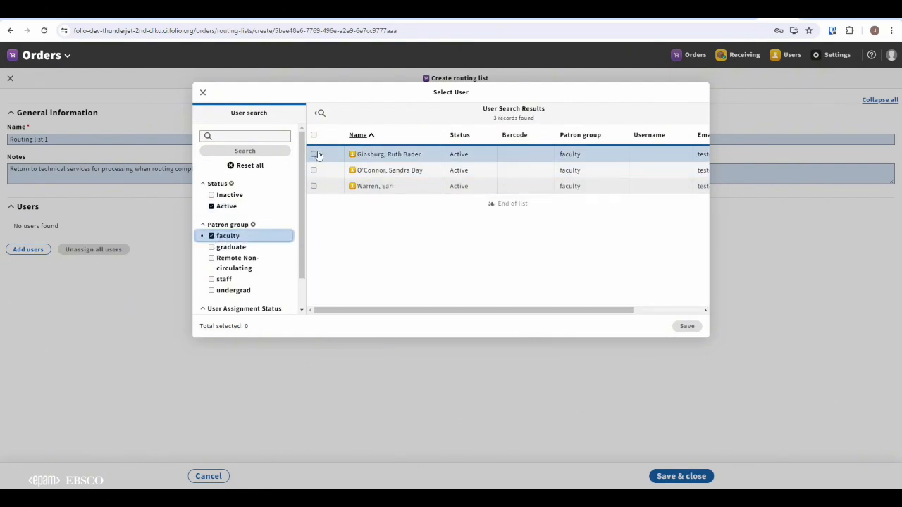
pyautogui.click(315, 135)
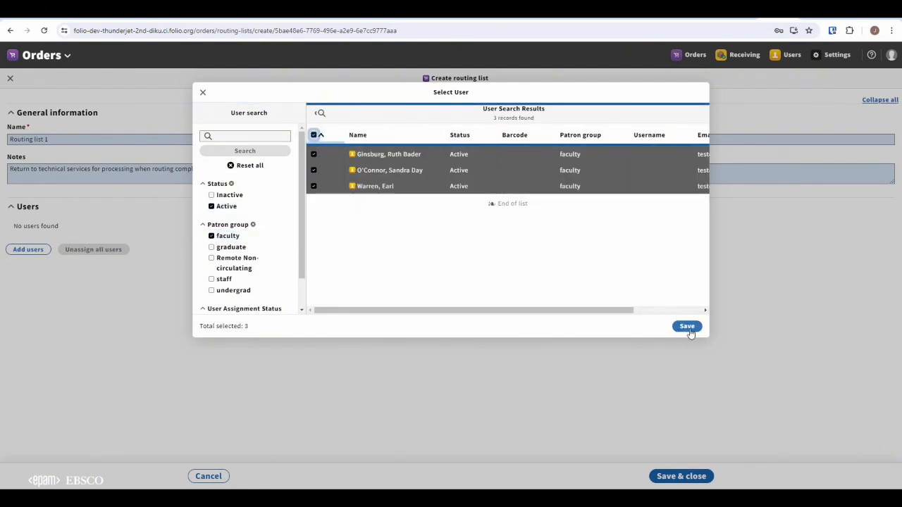
pyautogui.click(687, 326)
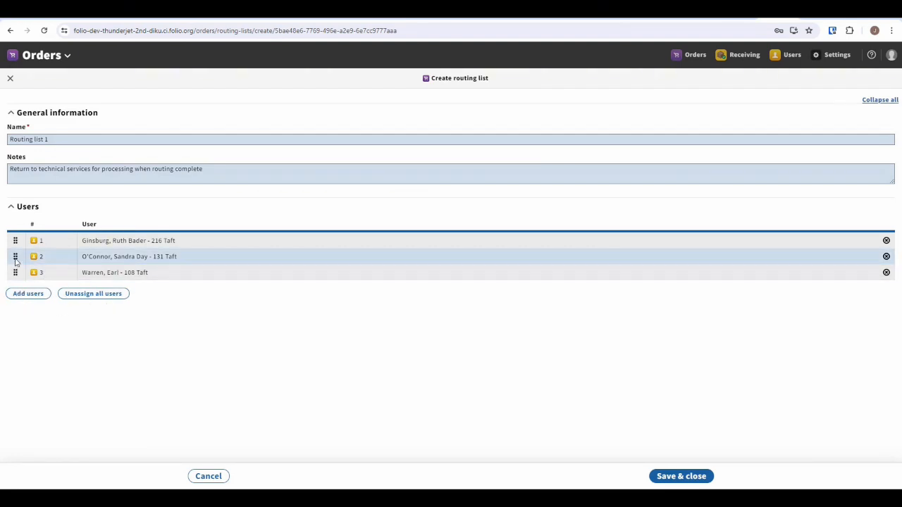
# Move the second user to first place in the routing order and save the routing list.
pyautogui.moveTo(15, 257); pyautogui.dragTo(15, 241)
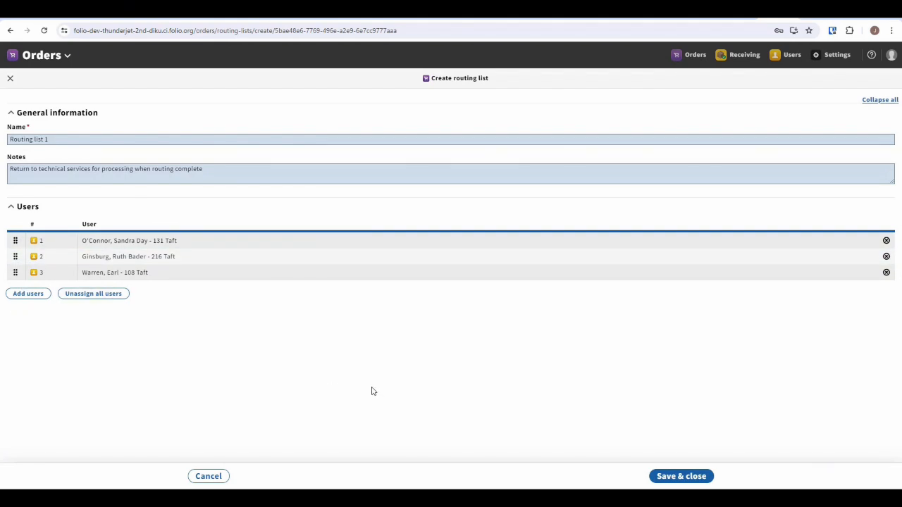
pyautogui.click(690, 476)
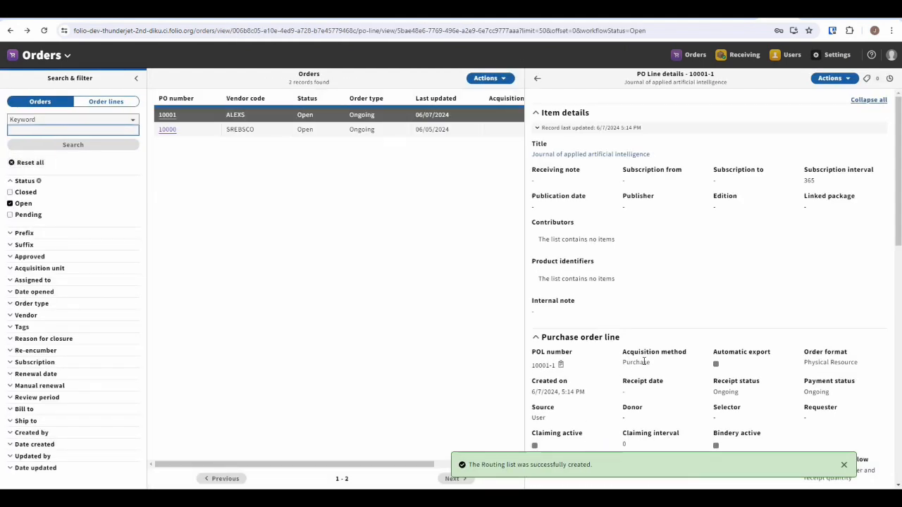
# Go from the PO line to Receiving and open the Journal of applied artificial intelligence title.
pyautogui.scroll(-1, 673, 268)
pyautogui.scroll(-9, 673, 268)
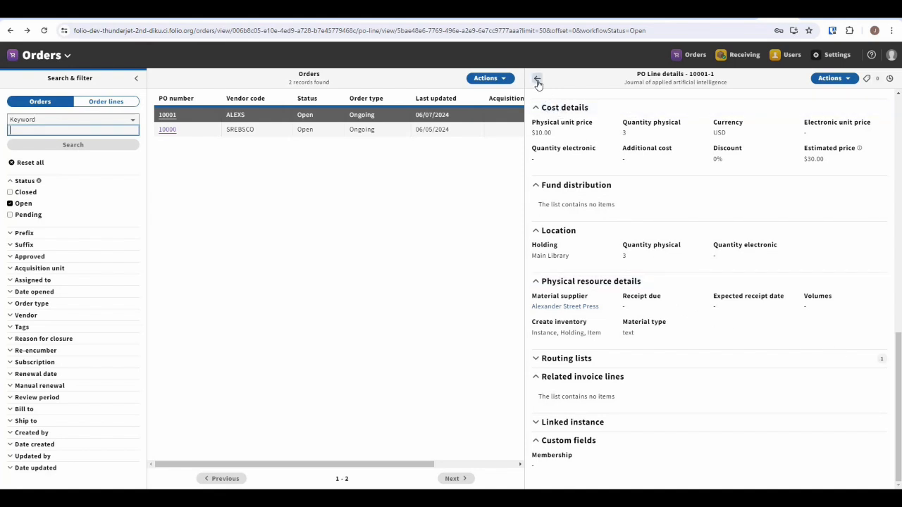
pyautogui.click(826, 79)
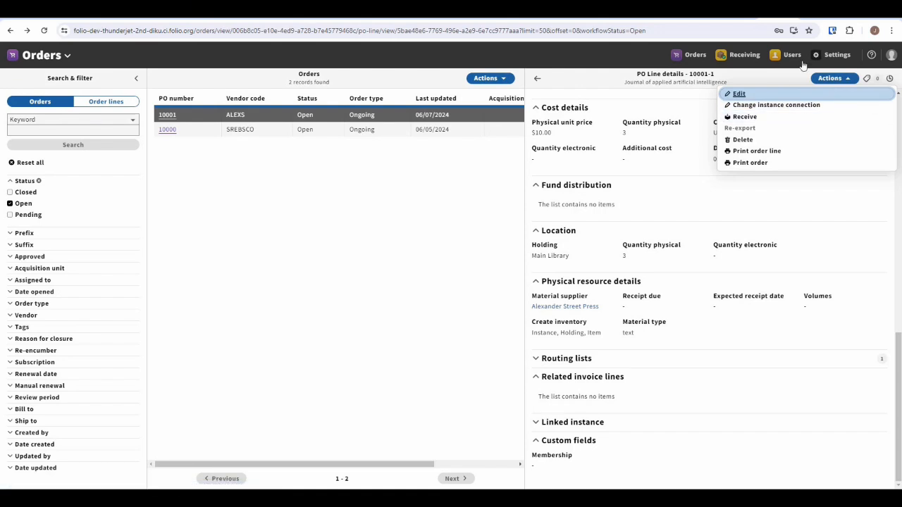
pyautogui.click(746, 117)
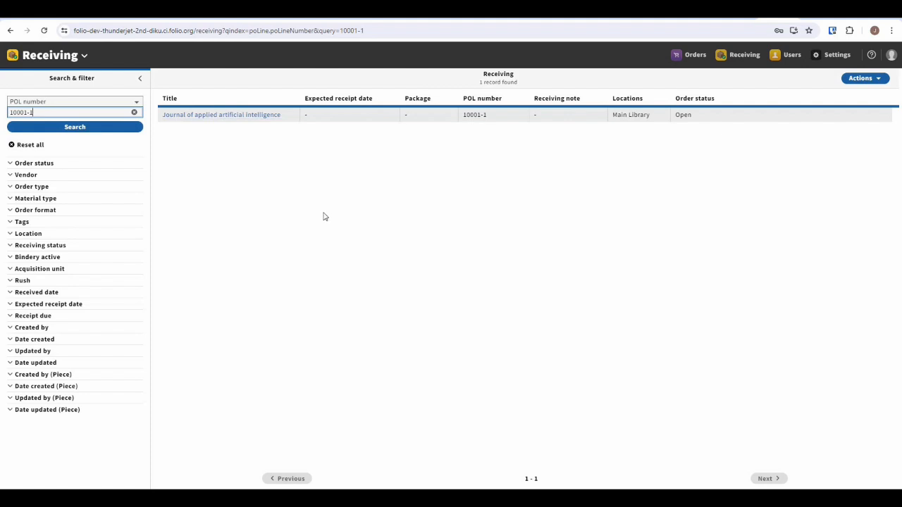
pyautogui.click(221, 115)
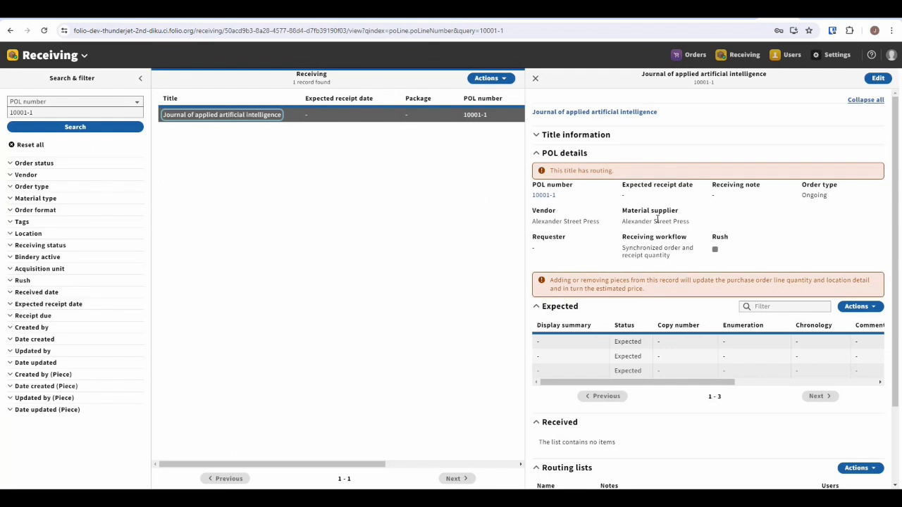
# Preview the printout of all the title's routing lists, check the print destination options, and cancel printing.
pyautogui.scroll(-2, 657, 220)
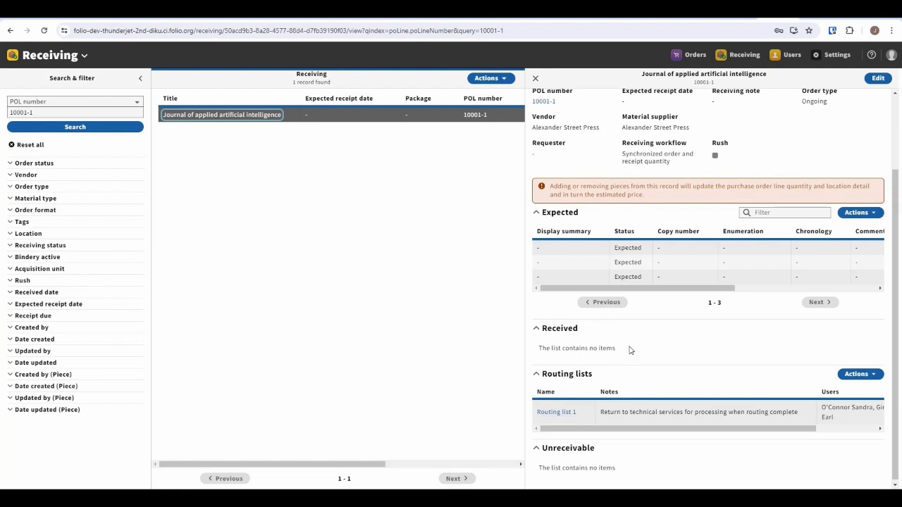
pyautogui.scroll(-1, 630, 363)
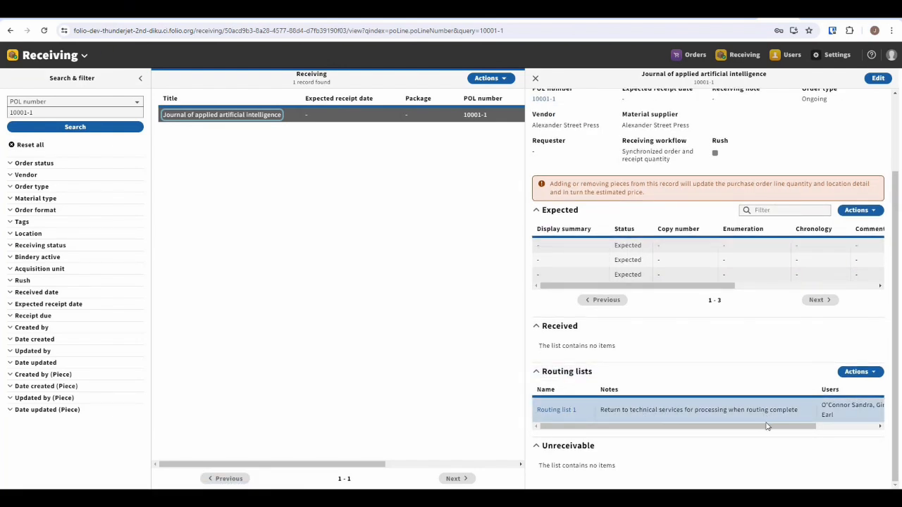
pyautogui.moveTo(813, 427); pyautogui.dragTo(674, 443)
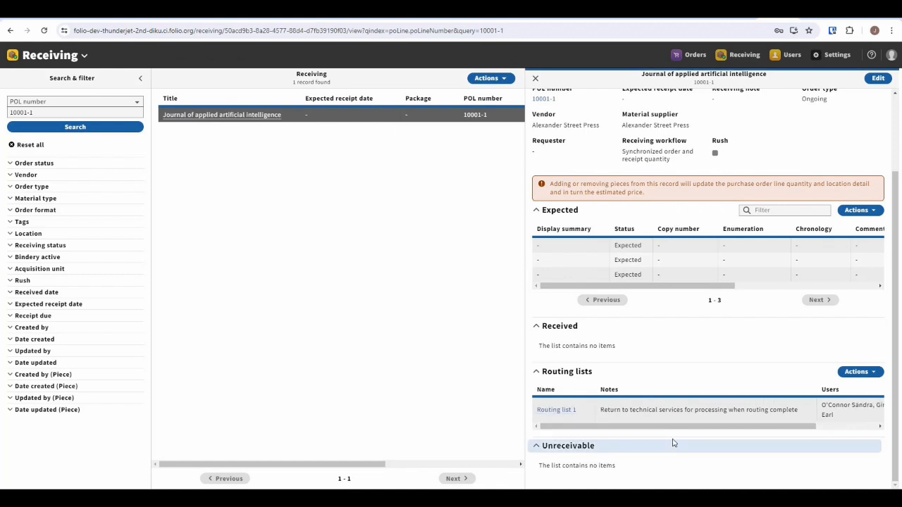
pyautogui.click(878, 375)
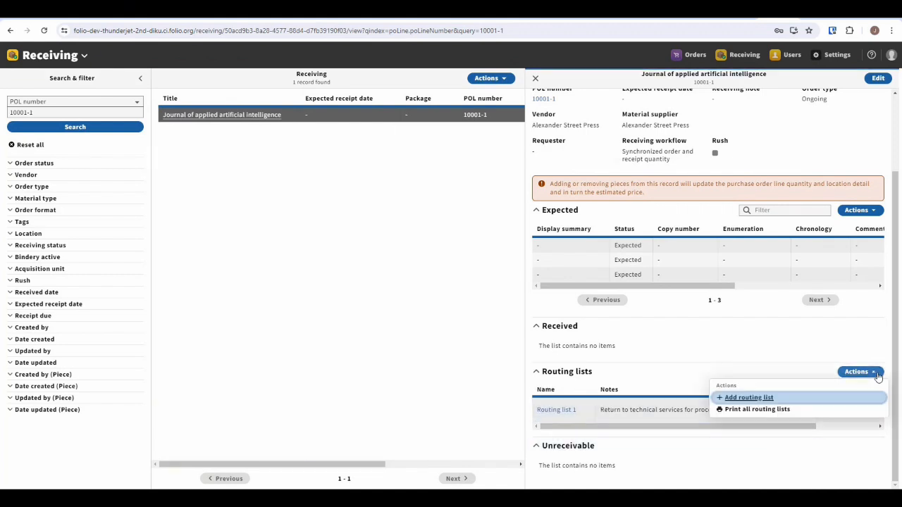
pyautogui.click(754, 414)
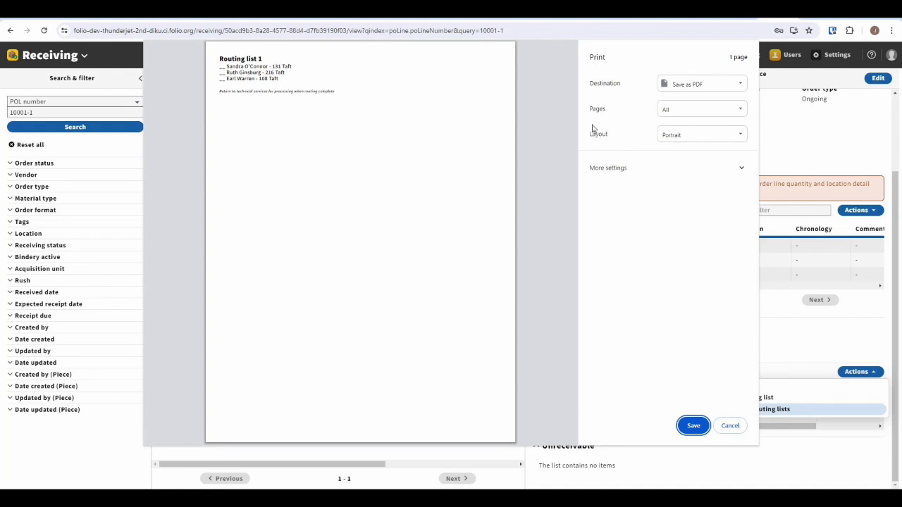
pyautogui.click(696, 84)
pyautogui.click(699, 85)
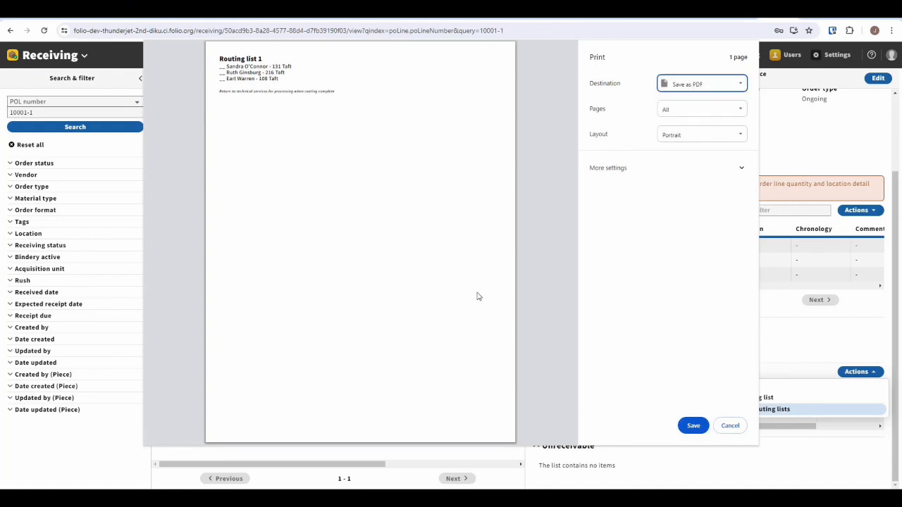
pyautogui.click(730, 426)
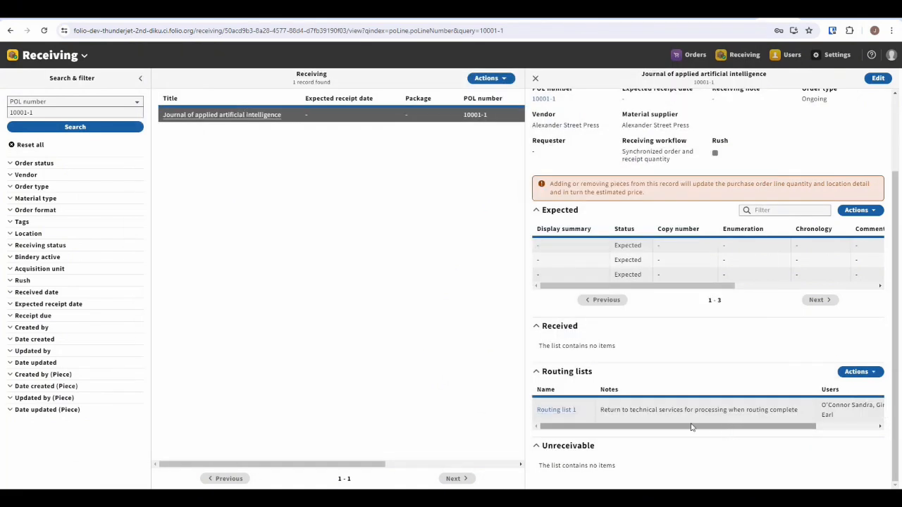
# View the details of Routing list 1, open it for editing, and close it without making changes.
pyautogui.click(553, 414)
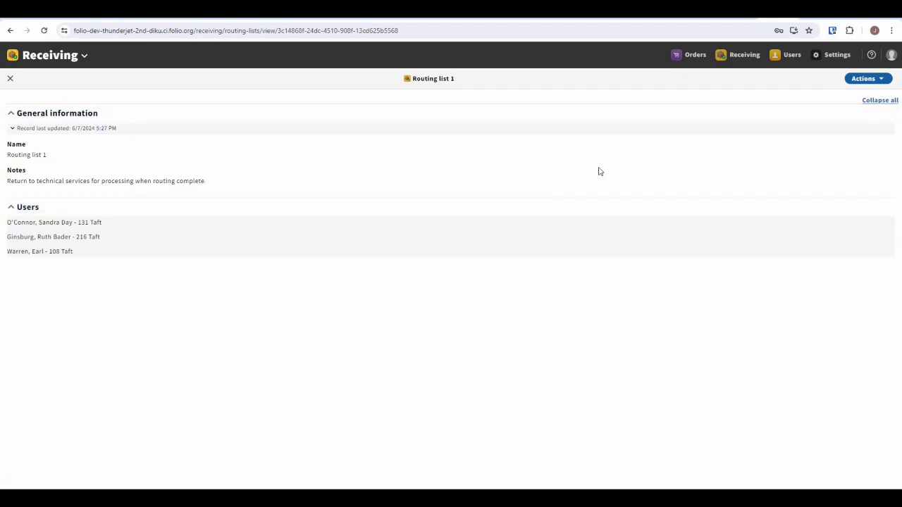
pyautogui.click(868, 79)
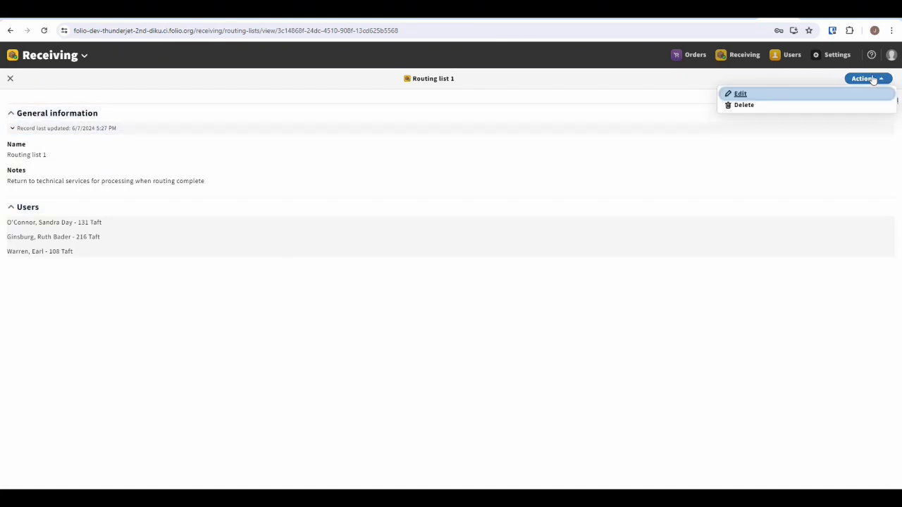
pyautogui.click(742, 95)
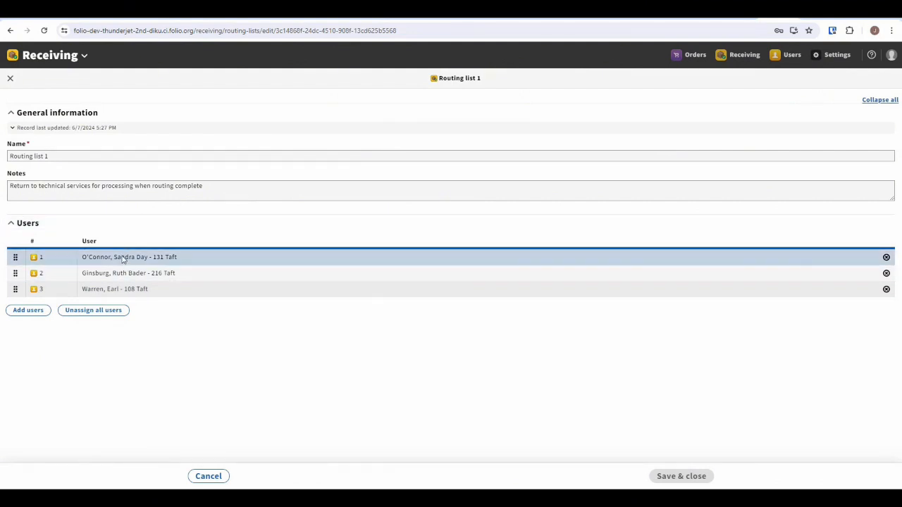
pyautogui.click(12, 80)
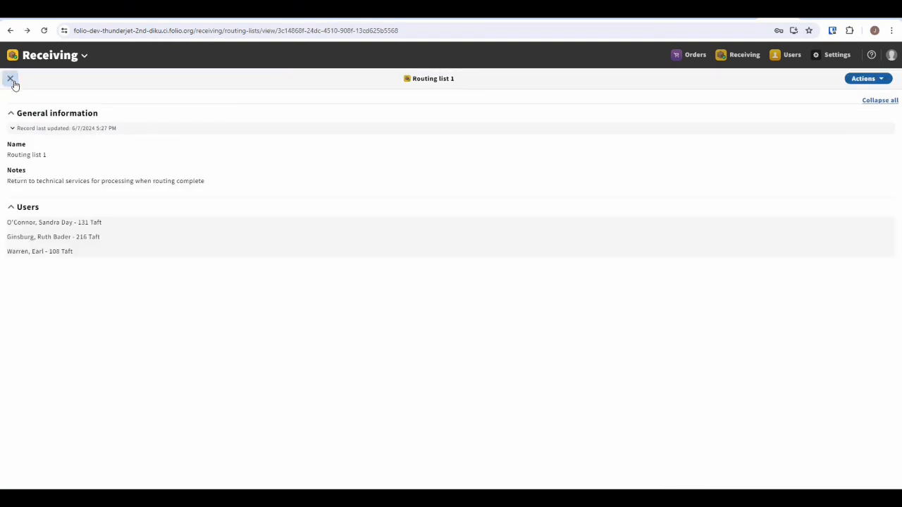
pyautogui.click(9, 78)
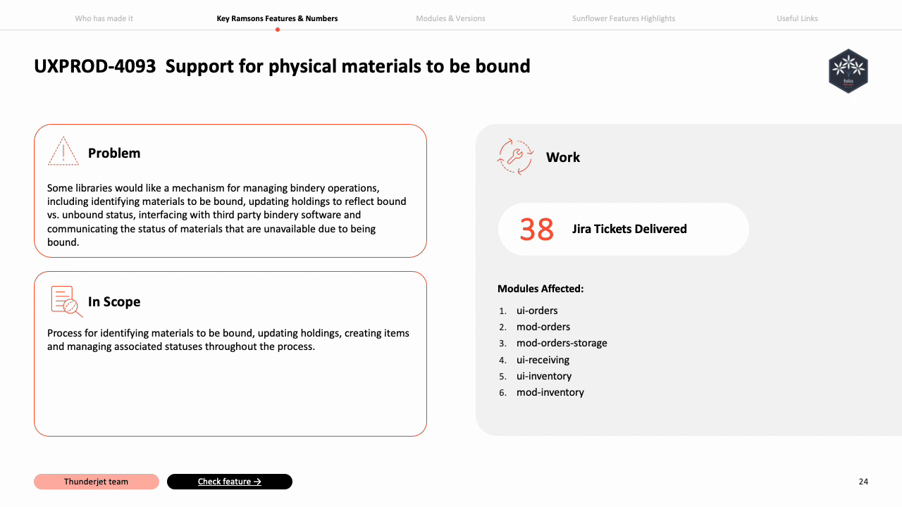
pyautogui.press('Right')
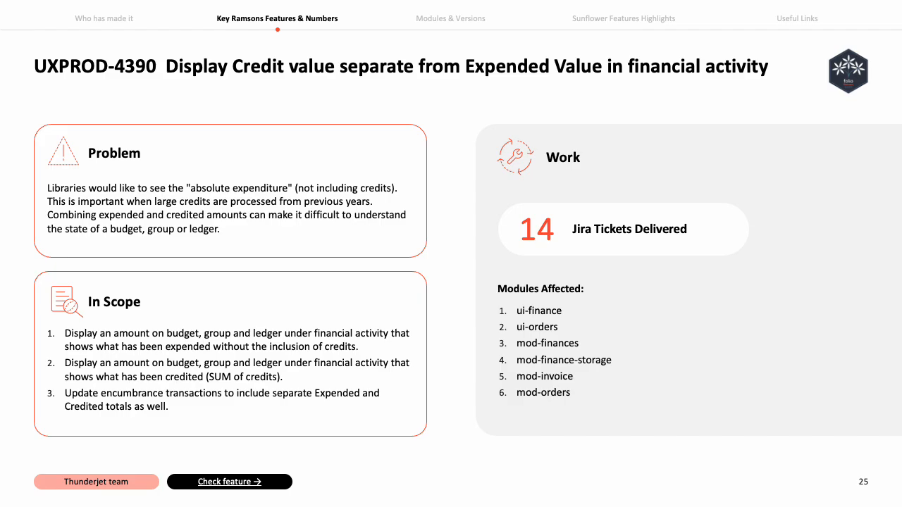
pyautogui.press('Left')
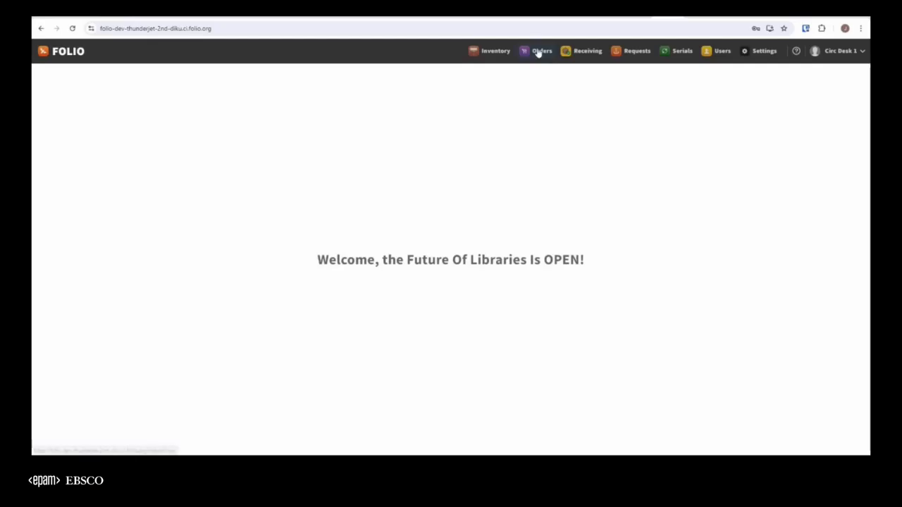
# Go to Orders, open purchase order 10001, and review the bindery settings on its FOLIO Quarterly PO line.
pyautogui.click(538, 53)
pyautogui.click(62, 95)
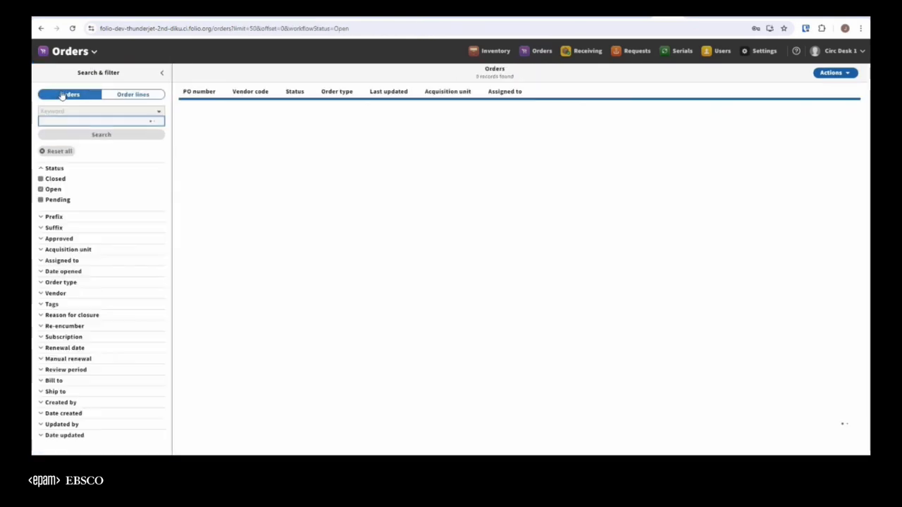
pyautogui.click(190, 110)
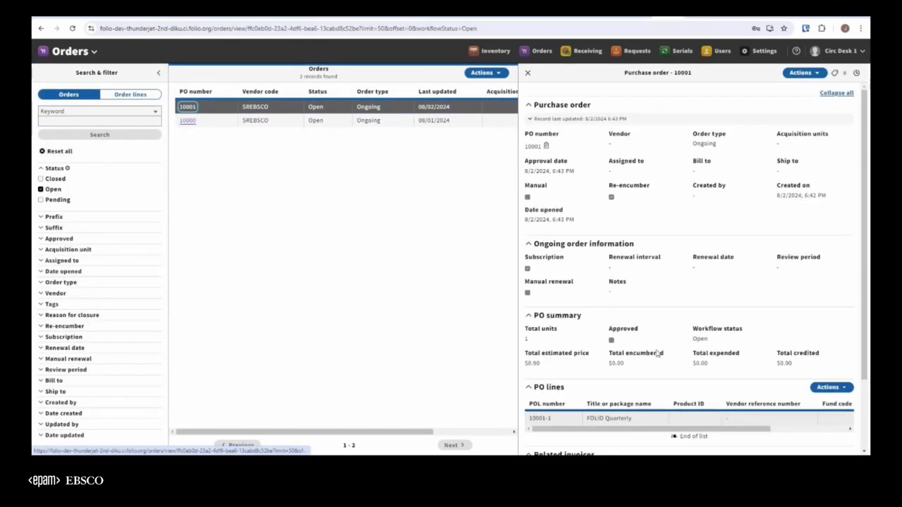
pyautogui.scroll(-3, 638, 362)
pyautogui.click(631, 339)
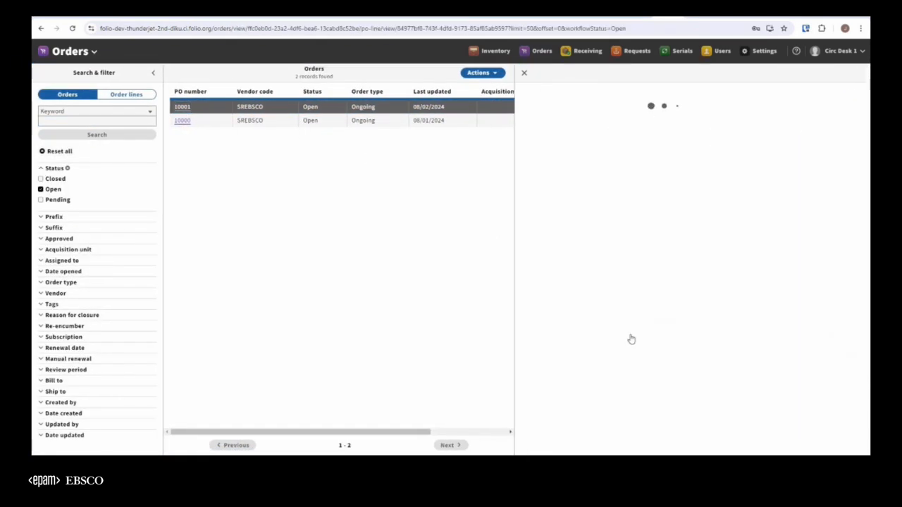
pyautogui.scroll(-1, 740, 240)
pyautogui.scroll(-1, 744, 252)
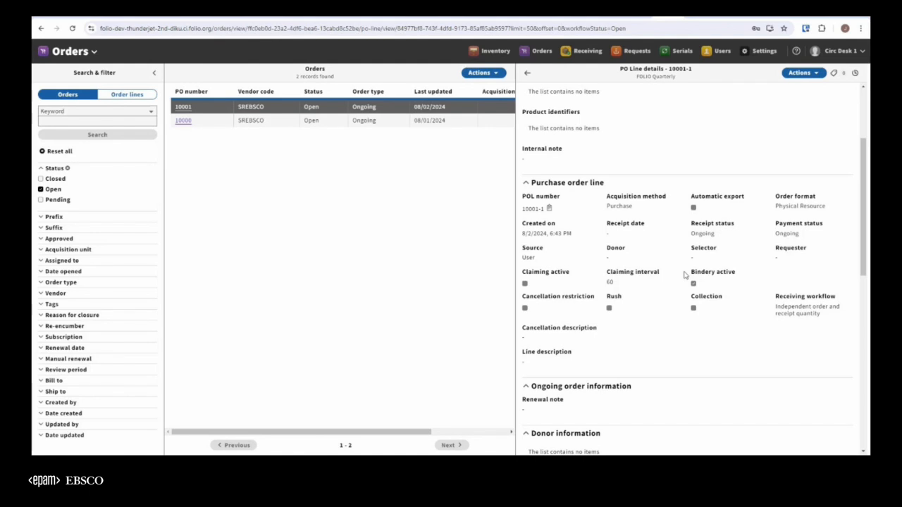
# Open PO line 10001-1 for editing, check its Bindery active and receiving workflow fields, then cancel and return to the purchase order.
pyautogui.click(805, 74)
pyautogui.click(718, 88)
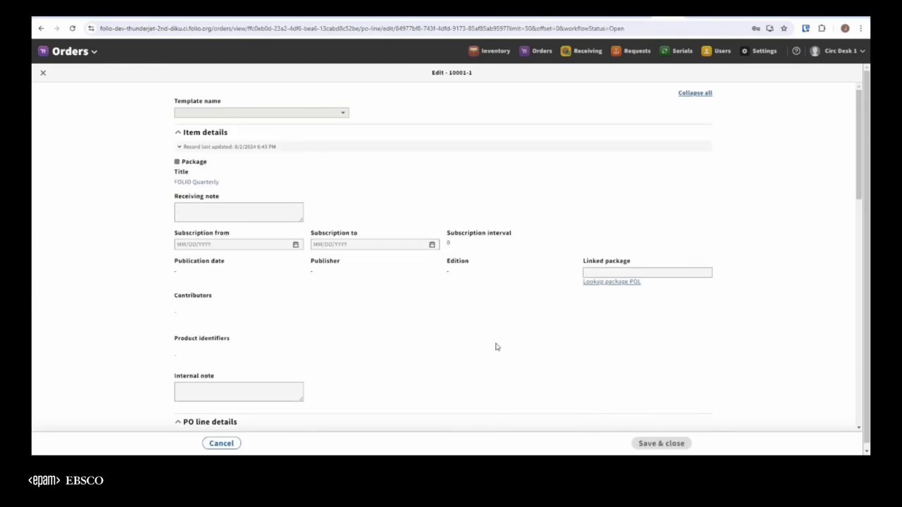
pyautogui.scroll(-4, 495, 346)
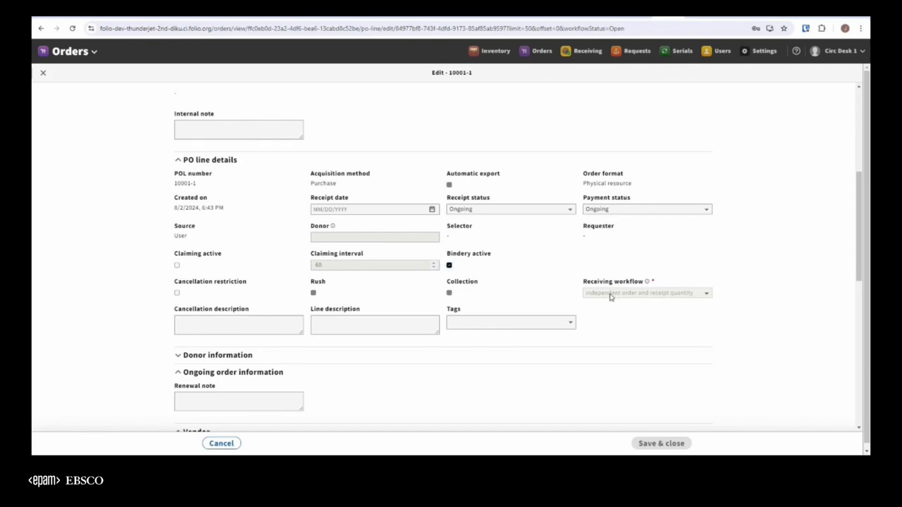
pyautogui.scroll(-3, 610, 296)
pyautogui.scroll(2, 611, 297)
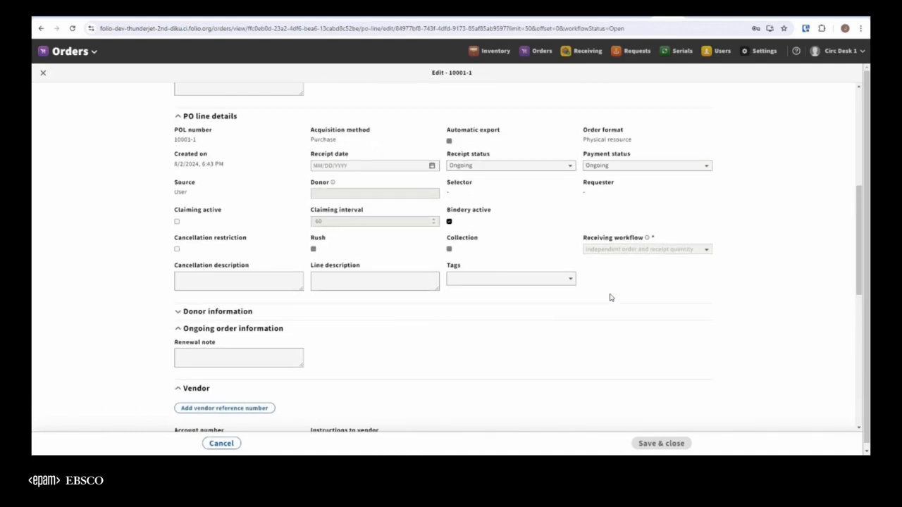
pyautogui.click(223, 446)
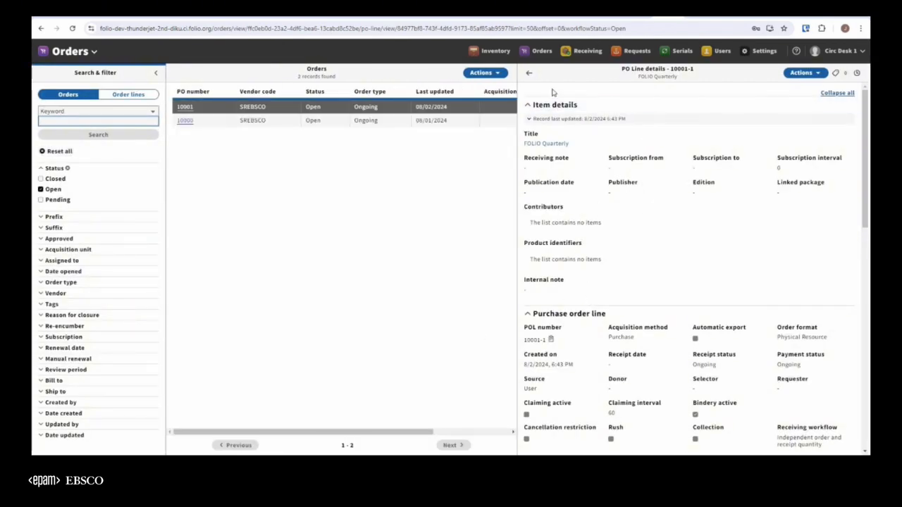
pyautogui.click(528, 73)
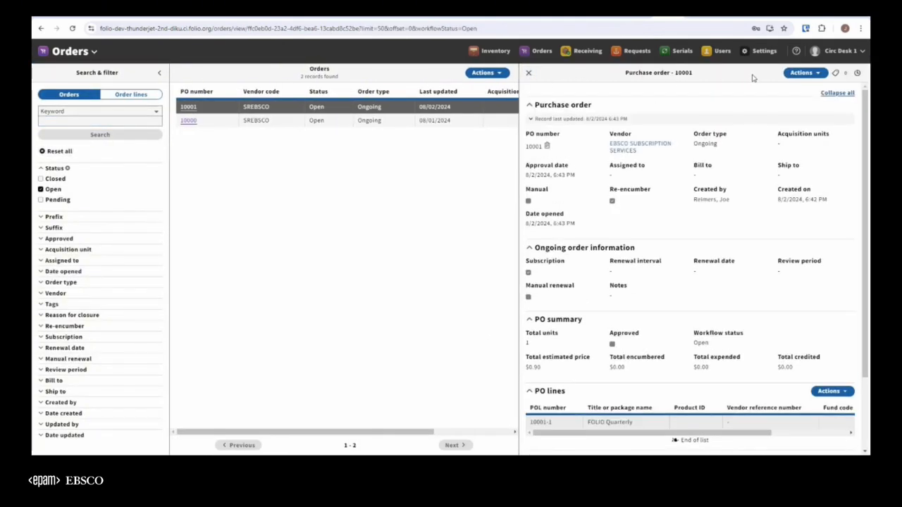
# In Receiving, clear and reapply the Bindery active filter set to Yes, and open the FOLIO Monthly title.
pyautogui.click(578, 52)
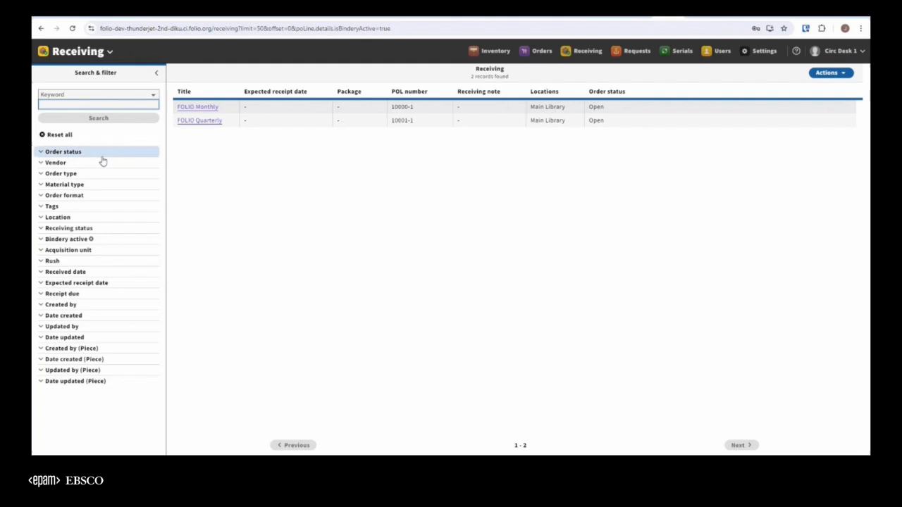
pyautogui.click(49, 239)
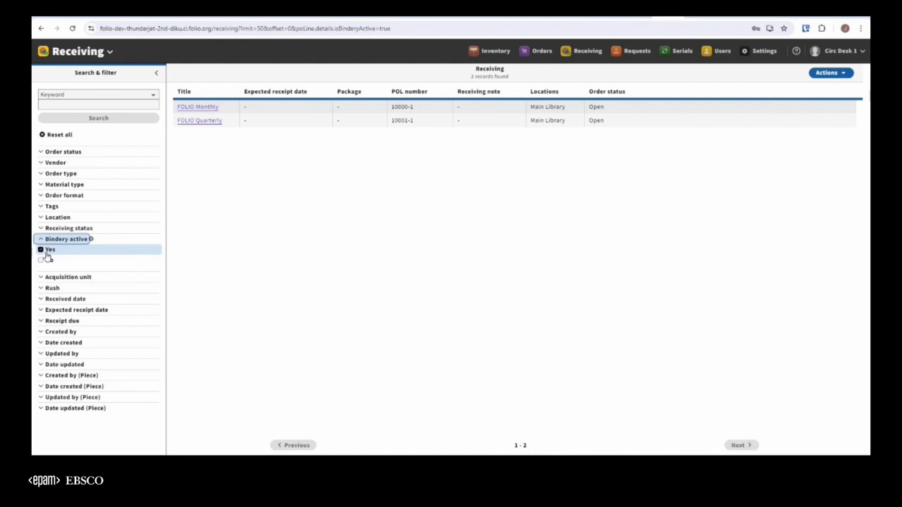
pyautogui.click(41, 251)
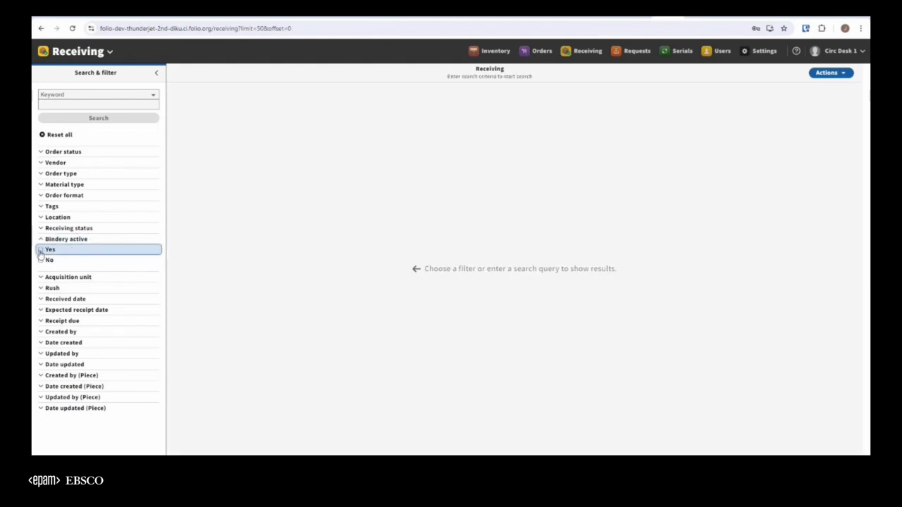
pyautogui.click(40, 251)
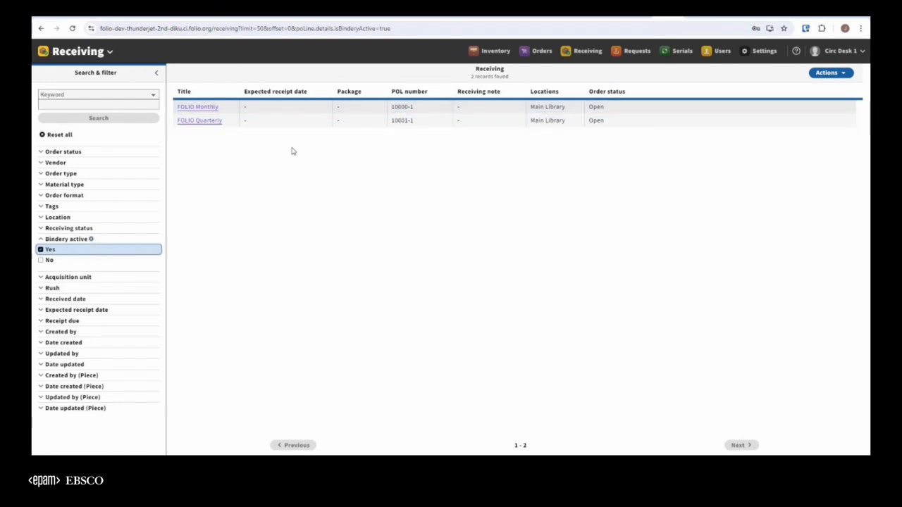
pyautogui.click(190, 109)
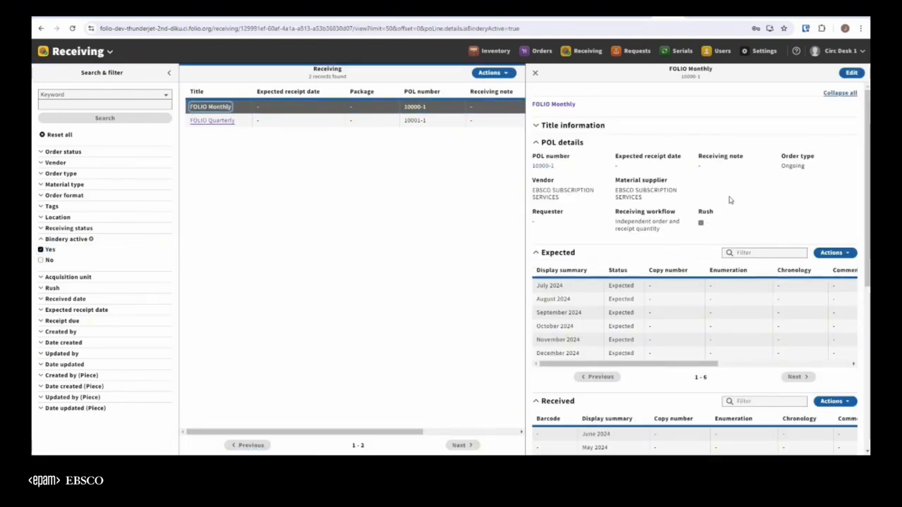
# Examine the expected and received pieces of FOLIO Monthly and the actions available for expected pieces.
pyautogui.scroll(-5, 748, 211)
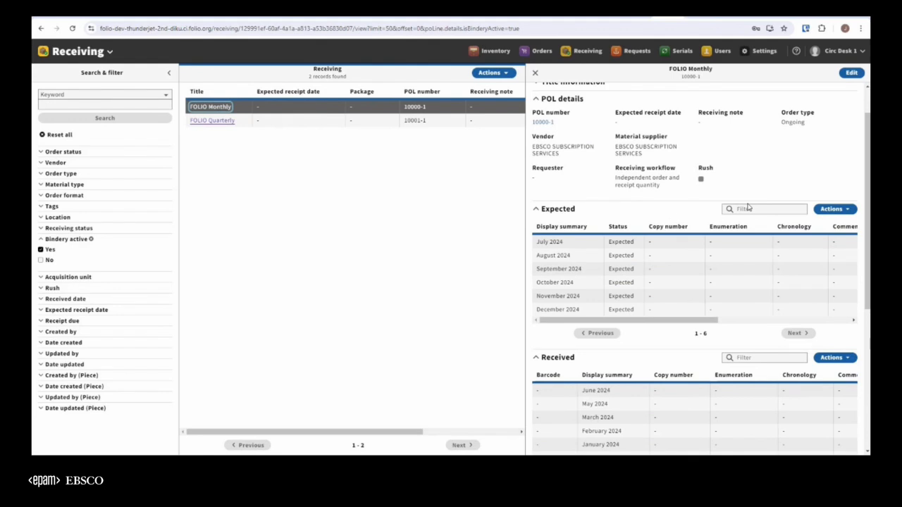
pyautogui.scroll(-2, 748, 208)
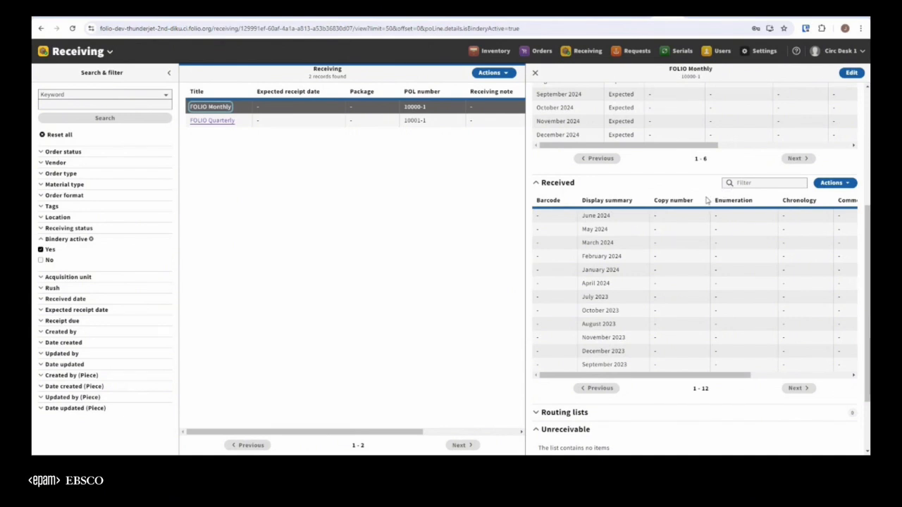
pyautogui.scroll(1, 707, 201)
pyautogui.scroll(3, 707, 201)
pyautogui.click(849, 167)
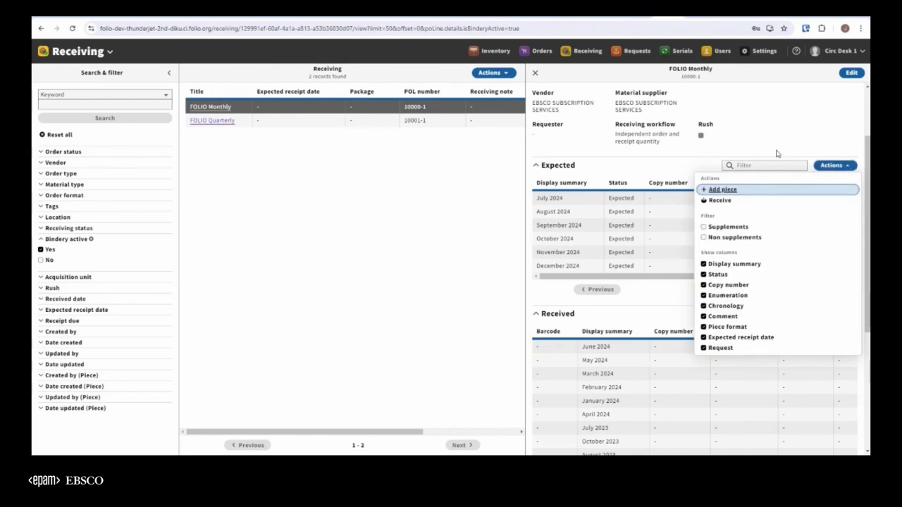
pyautogui.click(799, 140)
pyautogui.scroll(-3, 743, 250)
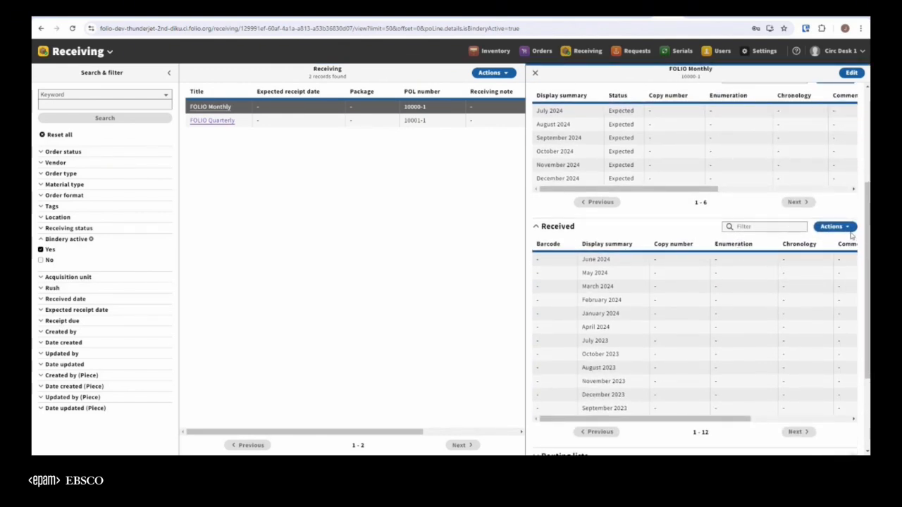
# Start binding the title's received pieces and select the six issues from July 2023 through December 2023.
pyautogui.click(838, 227)
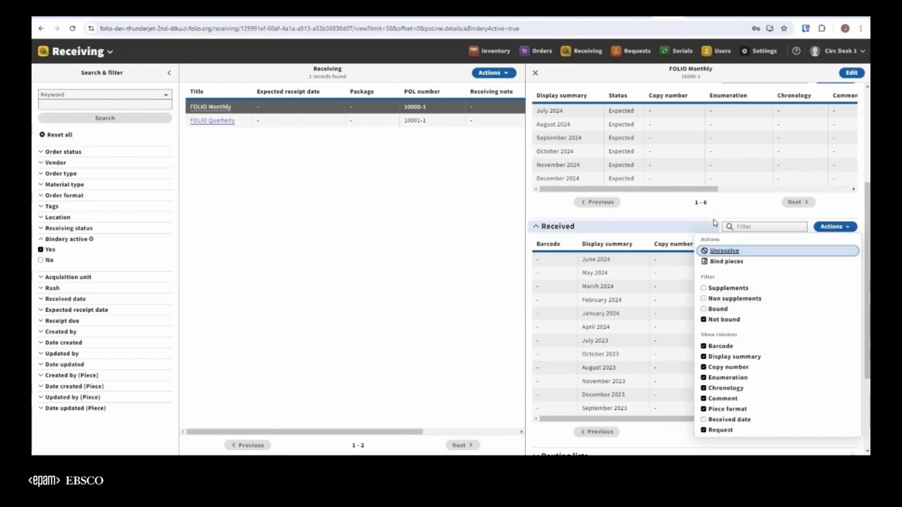
pyautogui.click(732, 265)
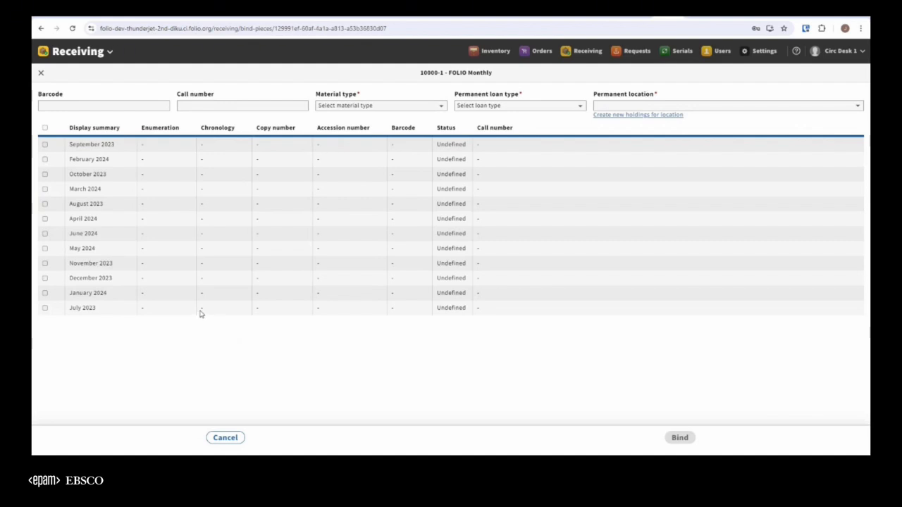
pyautogui.click(44, 308)
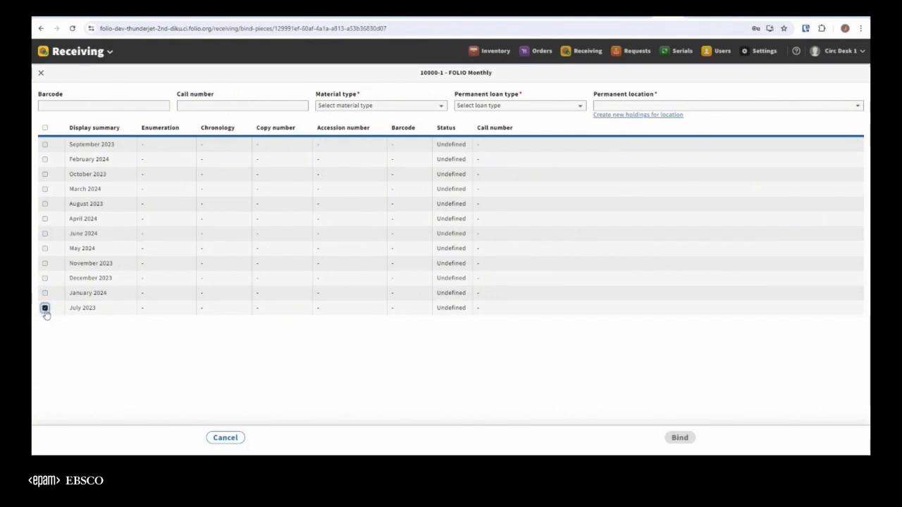
pyautogui.click(44, 204)
pyautogui.click(44, 144)
pyautogui.click(44, 174)
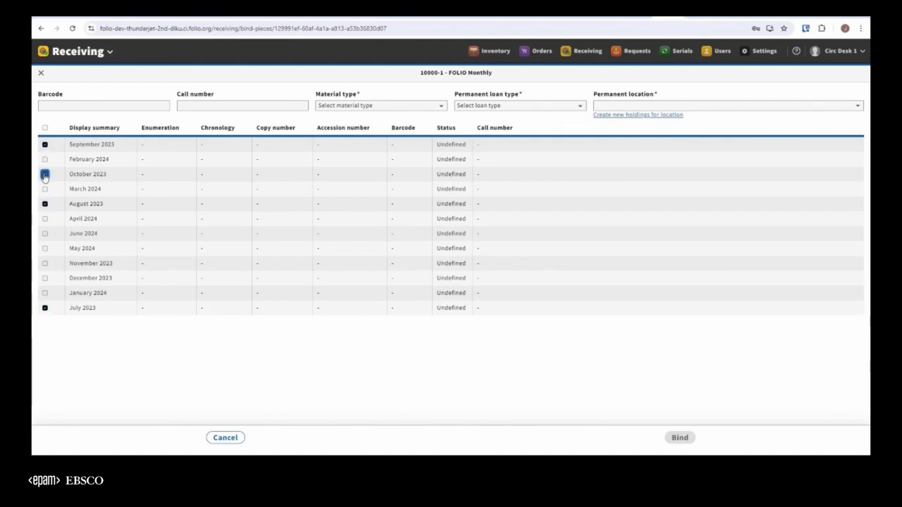
pyautogui.click(44, 262)
pyautogui.click(44, 279)
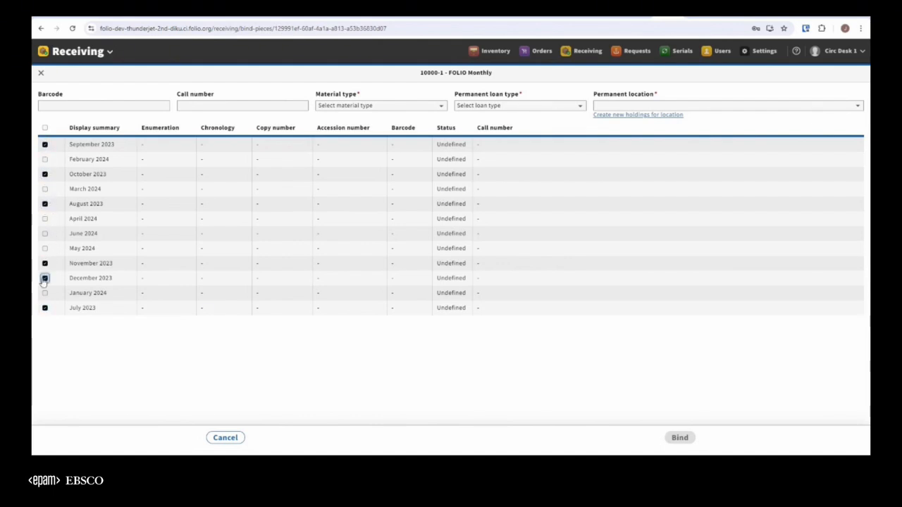
# Give the bound item barcode 123456789, material type book, and permanent loan type Can circulate.
pyautogui.click(106, 107)
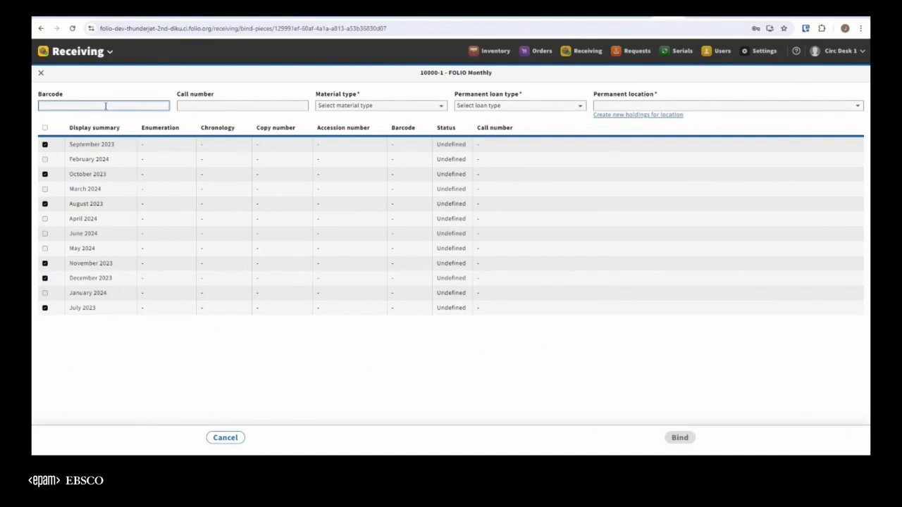
pyautogui.write('123450')
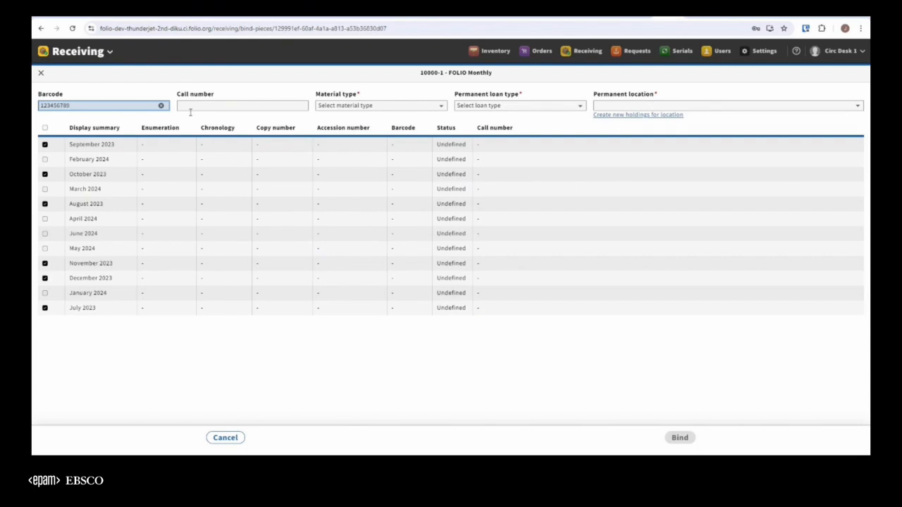
pyautogui.click(408, 108)
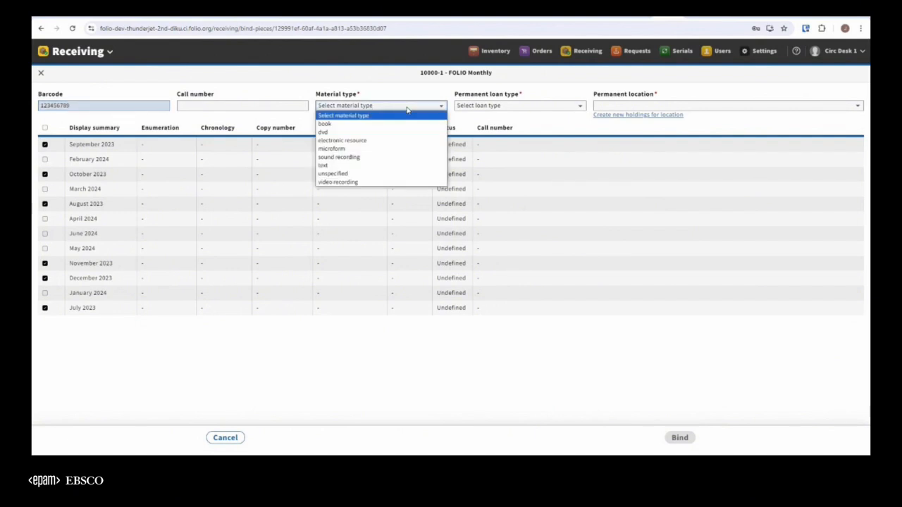
pyautogui.click(365, 124)
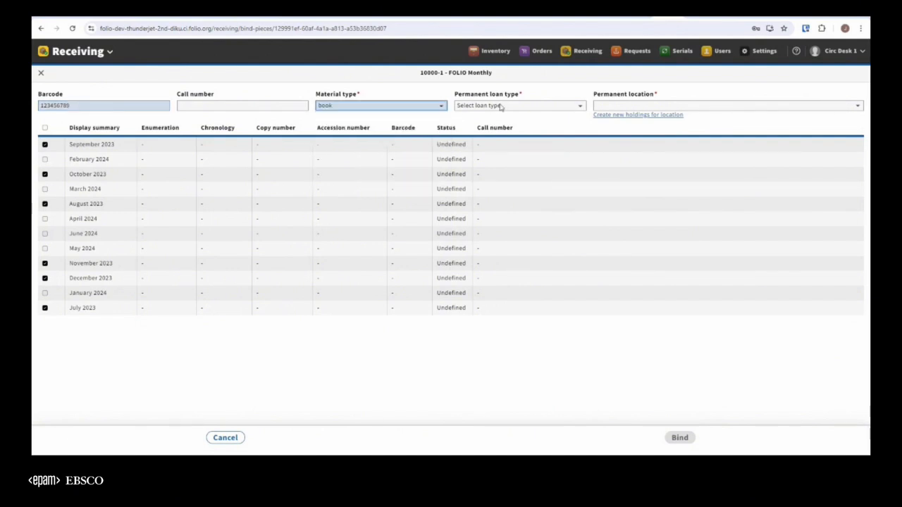
pyautogui.click(499, 106)
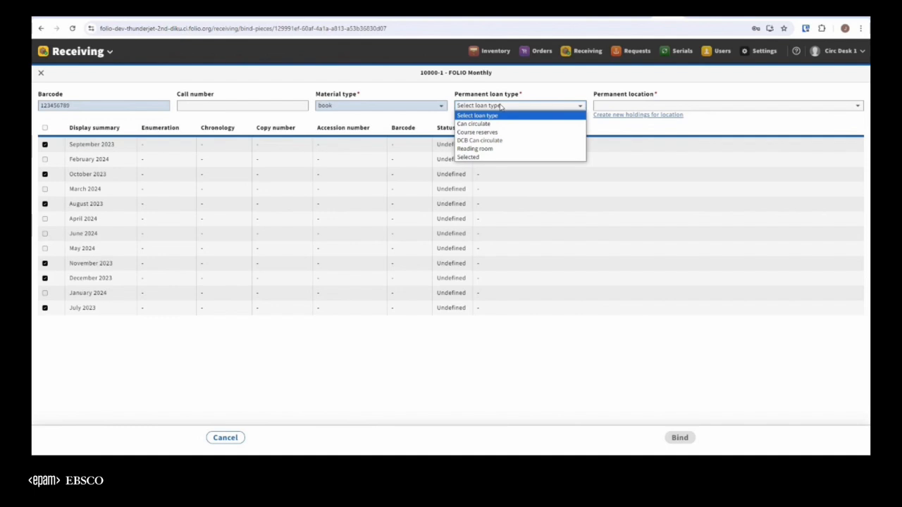
pyautogui.click(502, 124)
# Set the permanent location to Main Library and bind the selected pieces.
pyautogui.click(687, 107)
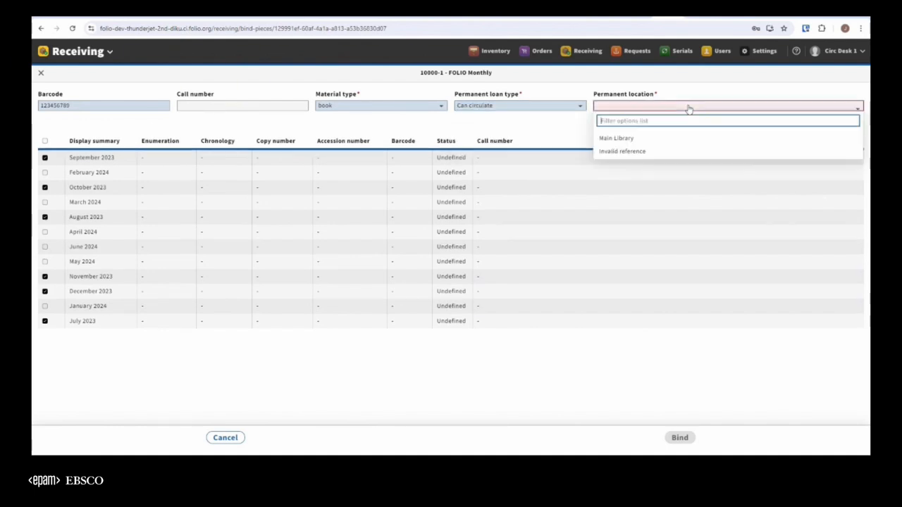
pyautogui.click(689, 108)
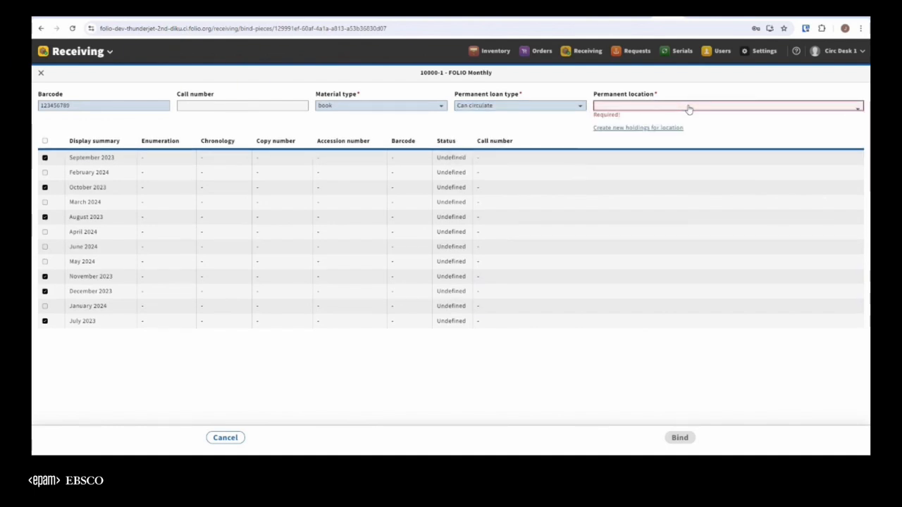
pyautogui.click(688, 110)
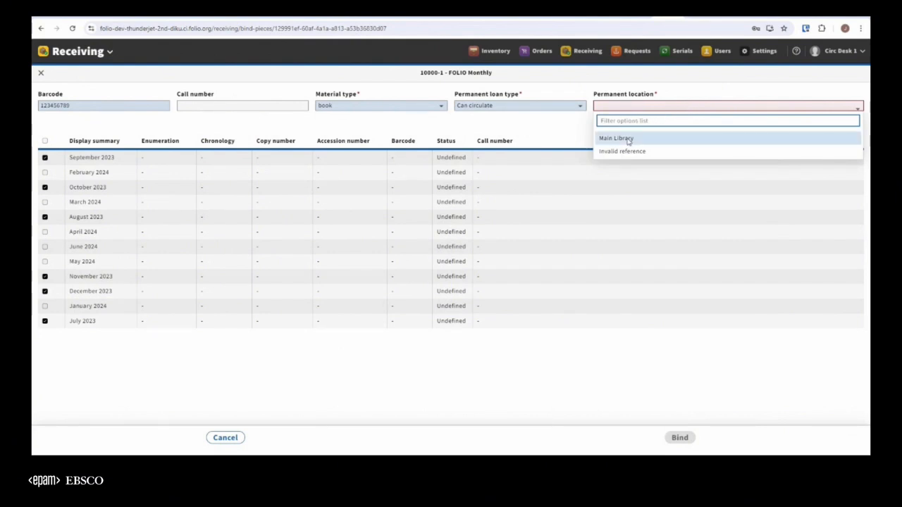
pyautogui.click(622, 82)
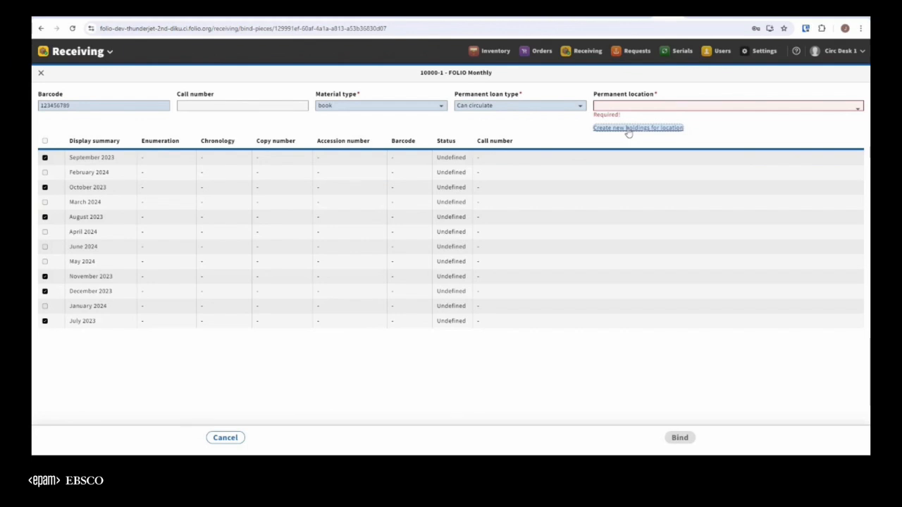
pyautogui.click(667, 105)
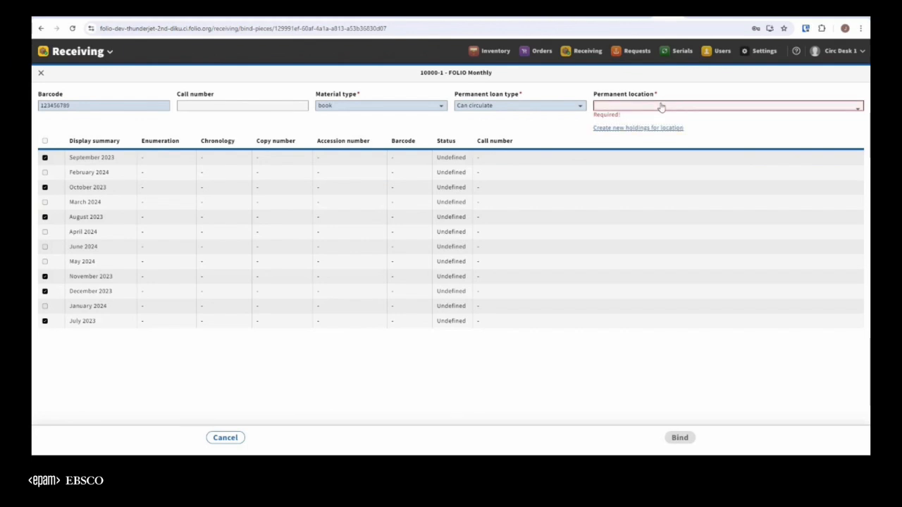
pyautogui.click(626, 135)
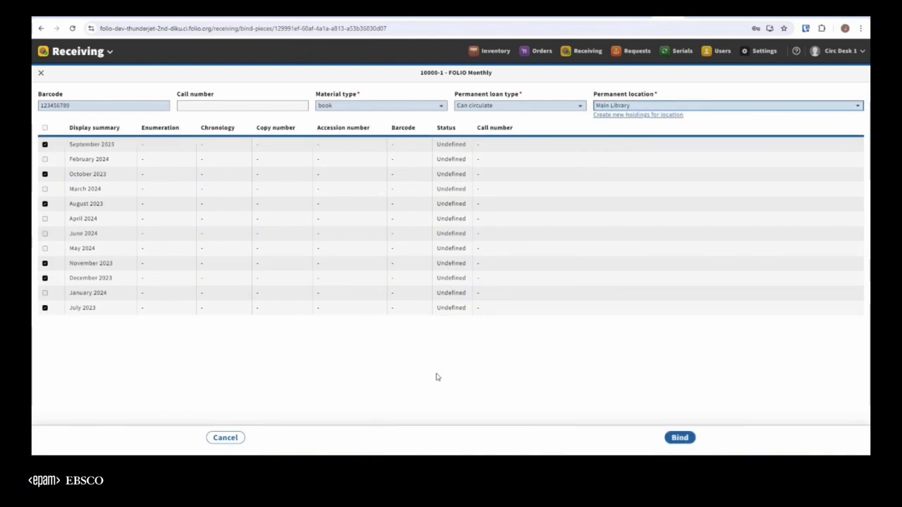
pyautogui.click(680, 442)
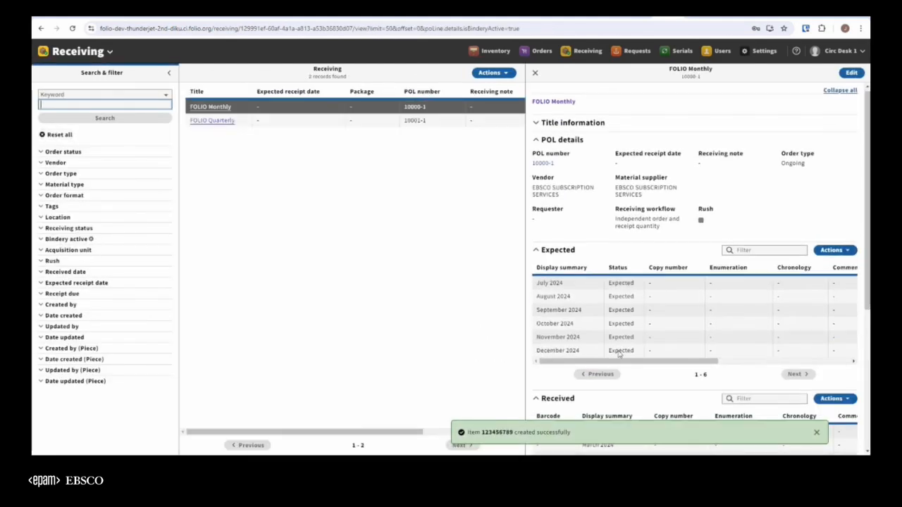
# Review the bound items listed for FOLIO Monthly and dismiss the notification.
pyautogui.scroll(-2, 619, 354)
pyautogui.scroll(-3, 619, 355)
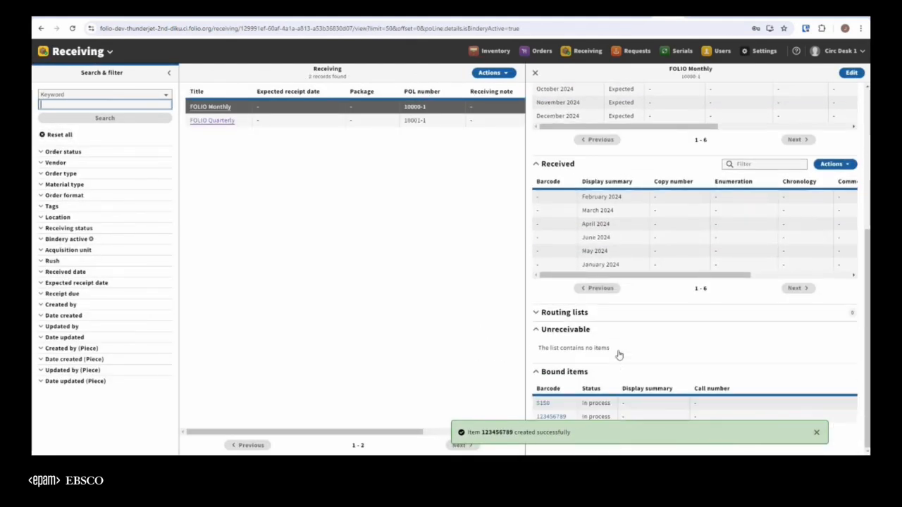
pyautogui.click(817, 434)
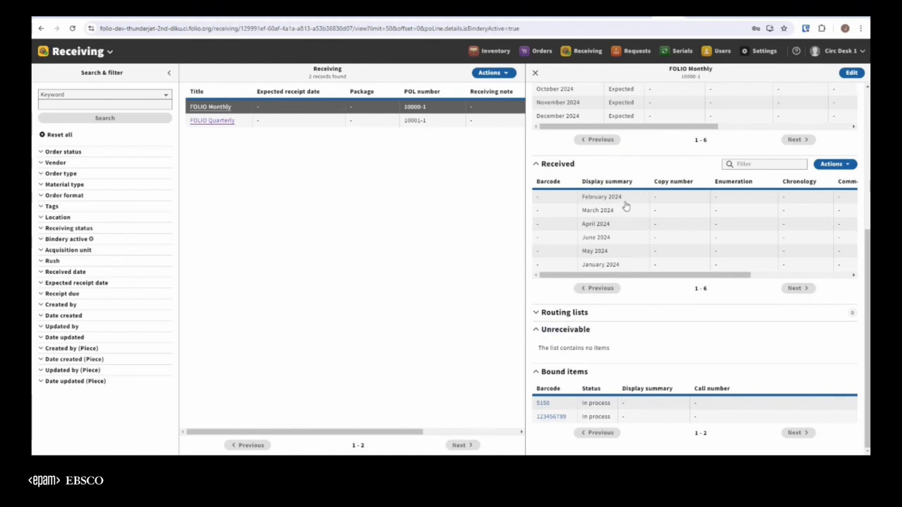
# Filter the received pieces to Bound only to view them, and restore the Not bound filter.
pyautogui.click(840, 168)
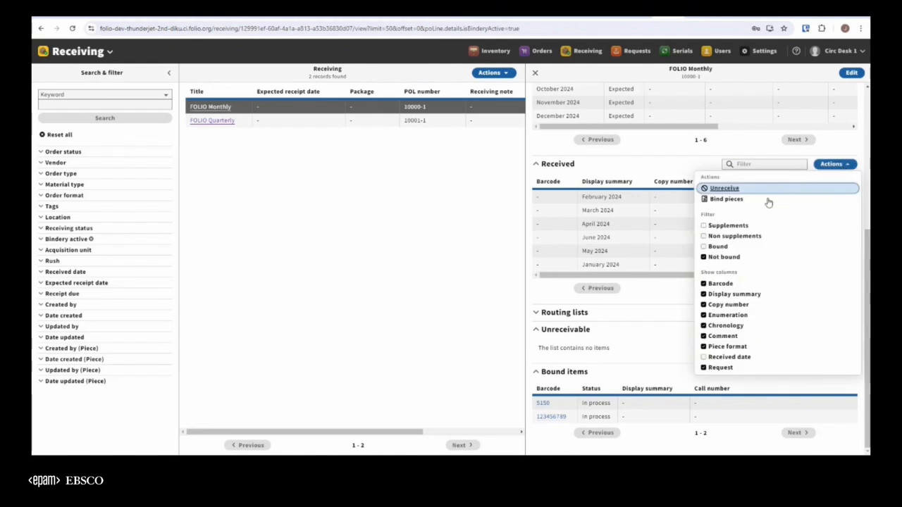
pyautogui.click(703, 257)
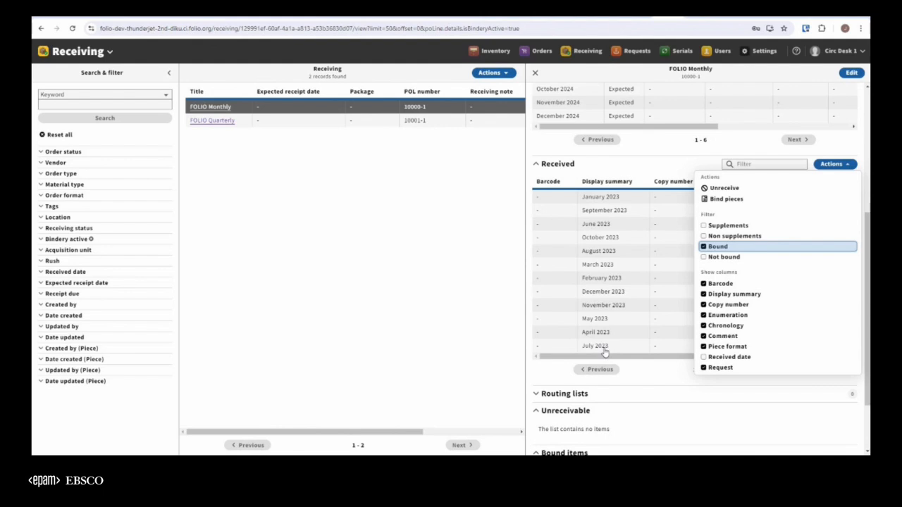
pyautogui.click(704, 248)
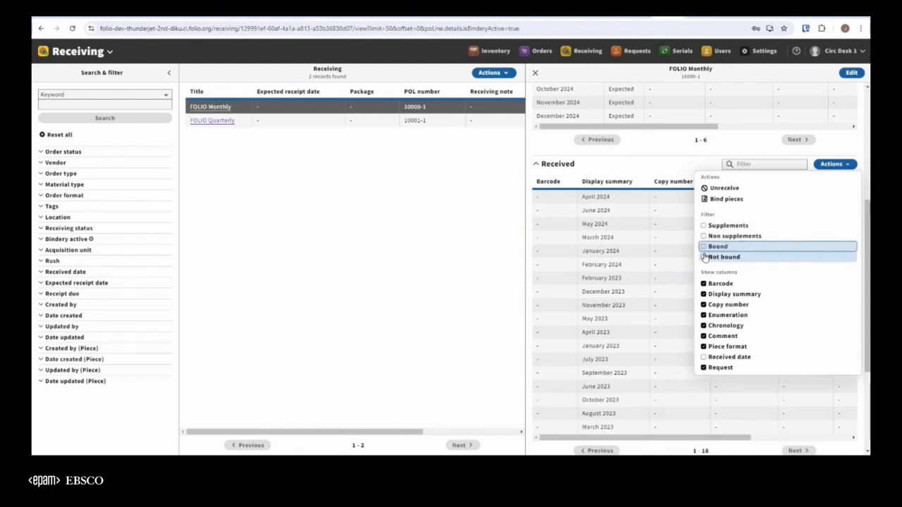
pyautogui.click(704, 257)
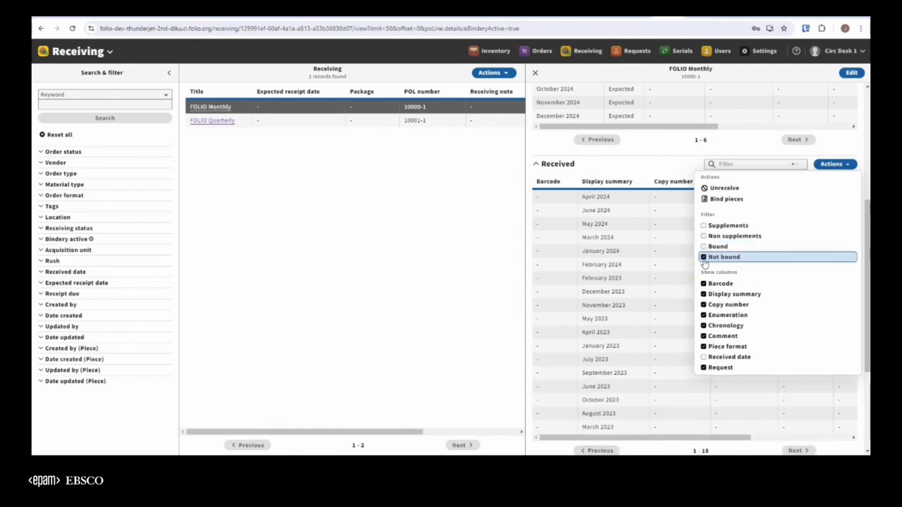
pyautogui.click(843, 165)
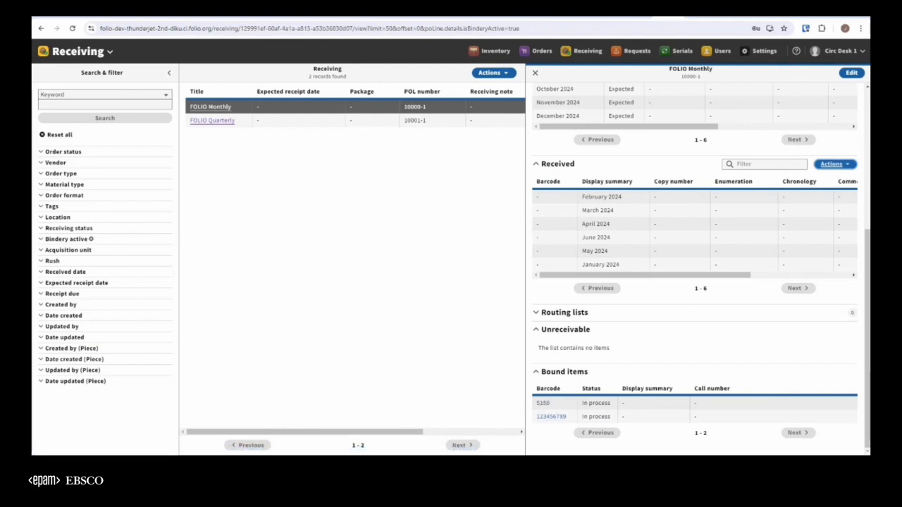
# Open the inventory record of bound item 123456789, review it down to its bound pieces data, and close the record.
pyautogui.click(549, 417)
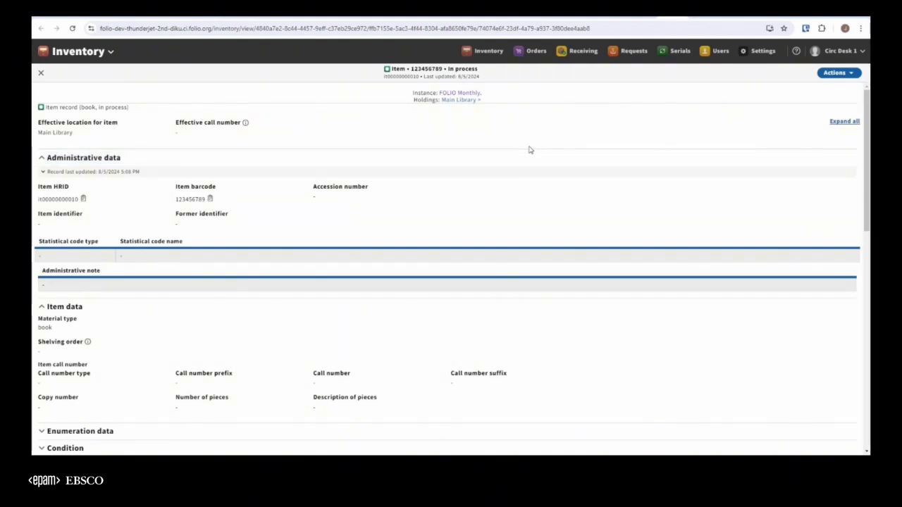
pyautogui.scroll(-2, 505, 170)
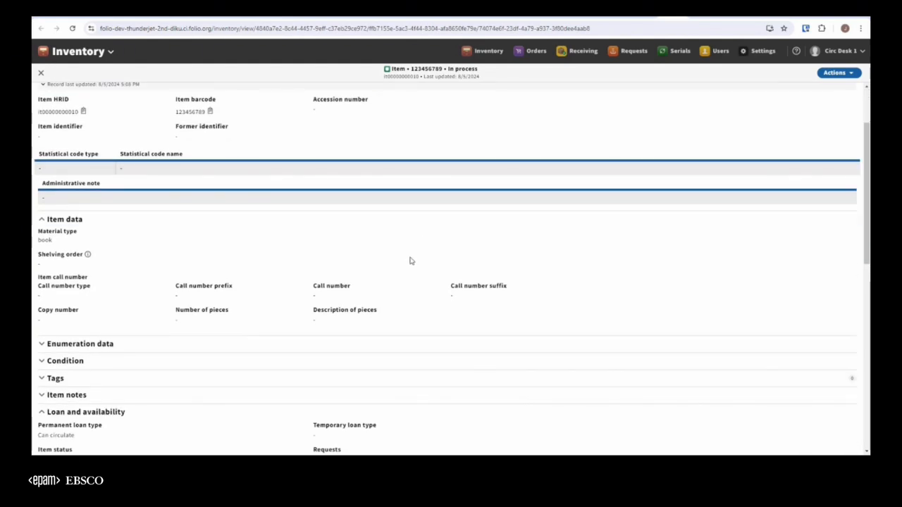
pyautogui.scroll(-1, 408, 271)
pyautogui.scroll(-2, 408, 271)
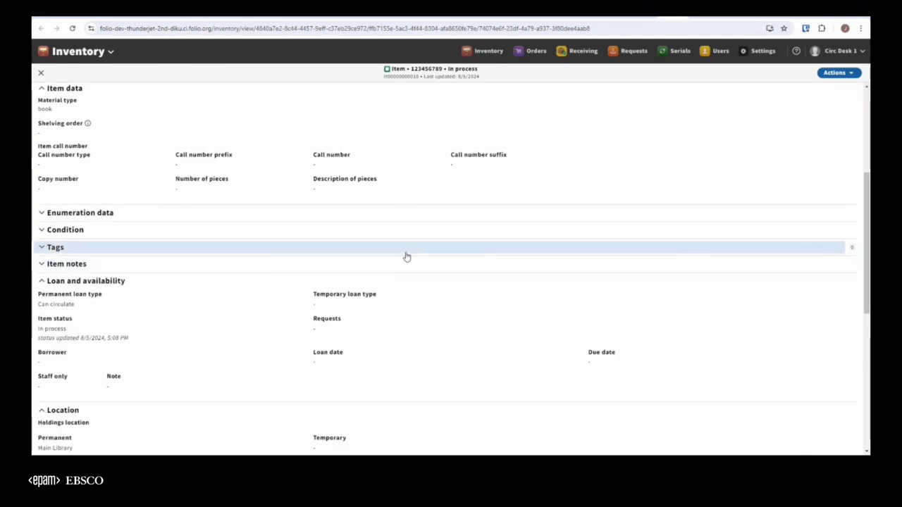
pyautogui.scroll(-8, 252, 209)
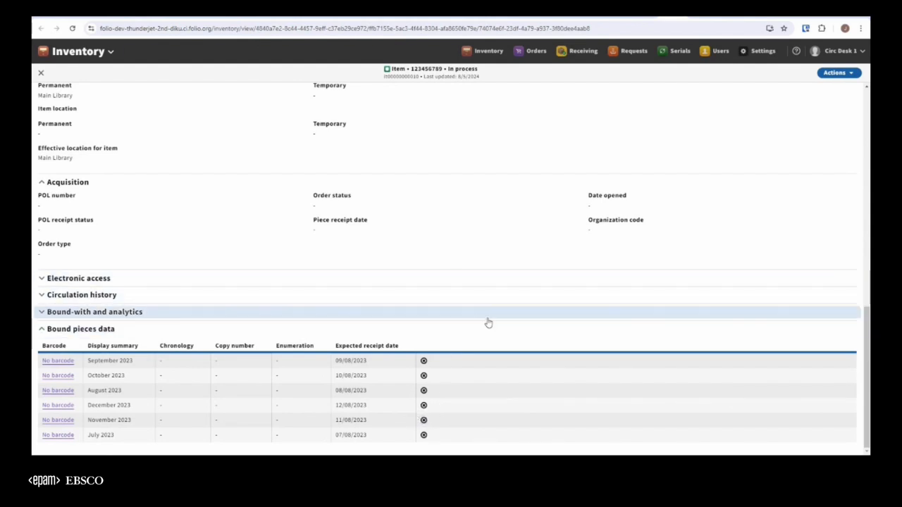
pyautogui.scroll(10, 489, 323)
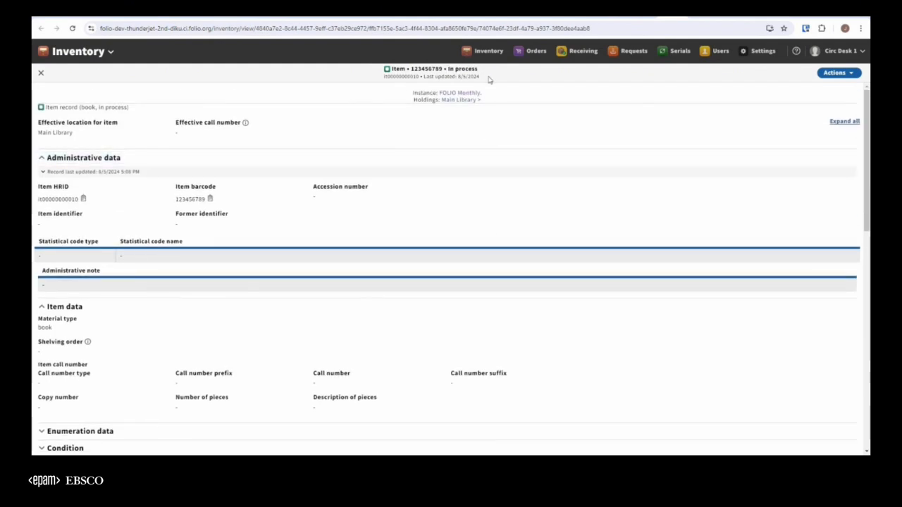
pyautogui.click(41, 73)
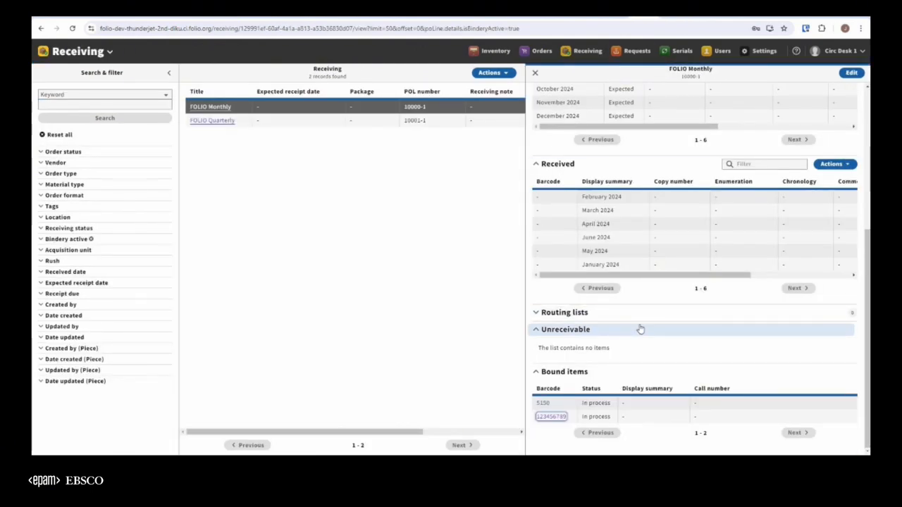
# Filter the received pieces to Bound, inspect the September 2023 piece and its original item details, and leave without saving.
pyautogui.click(834, 163)
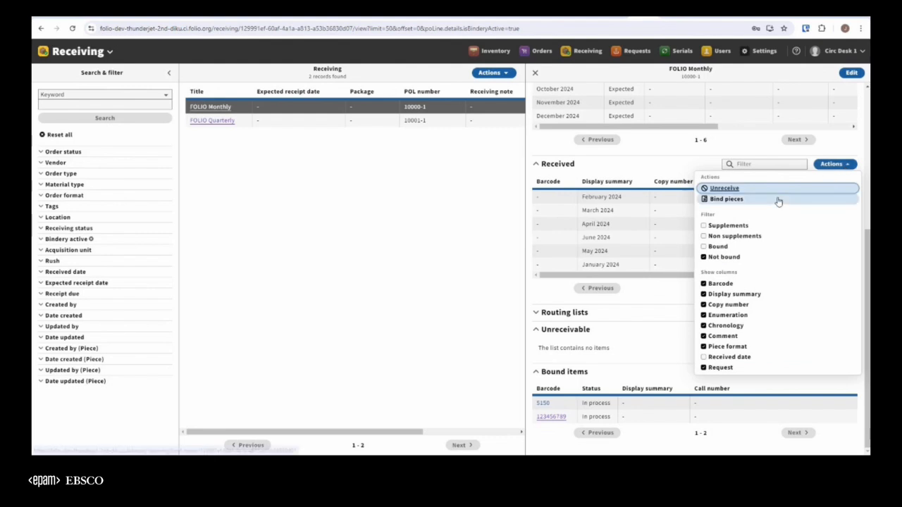
pyautogui.click(730, 247)
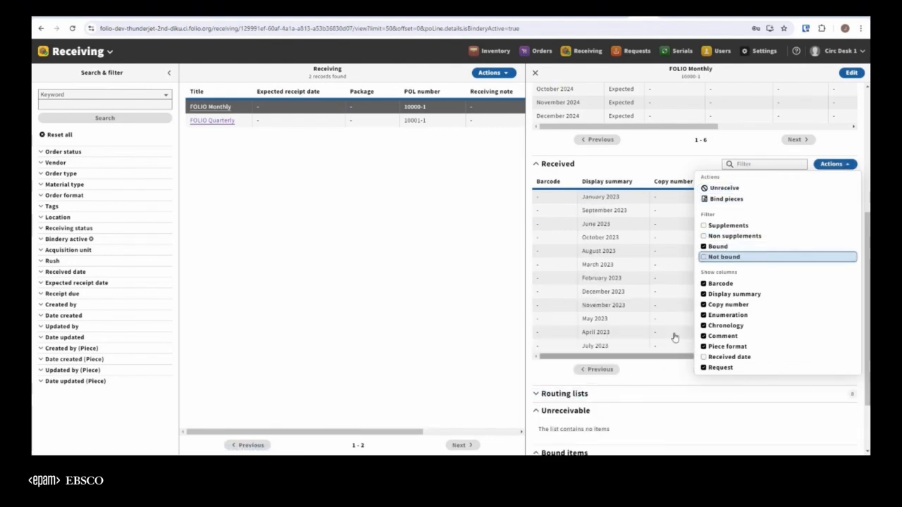
pyautogui.click(601, 211)
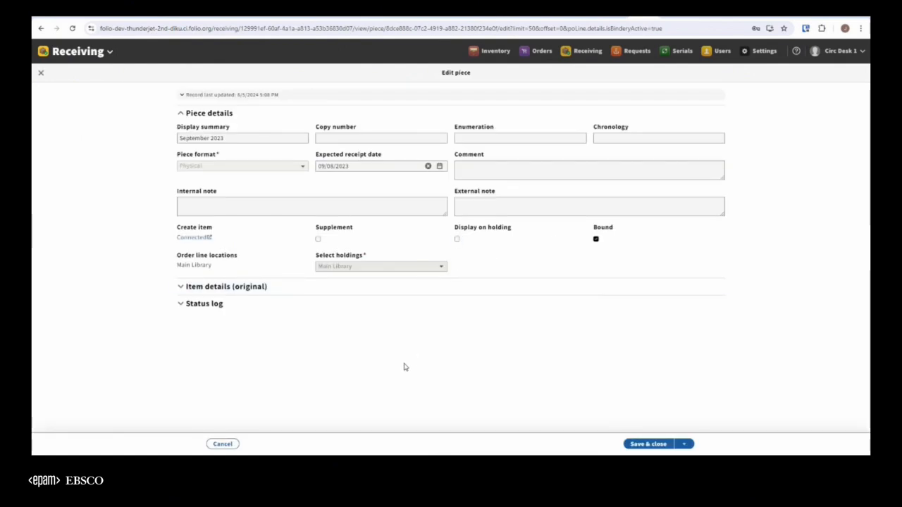
pyautogui.click(219, 291)
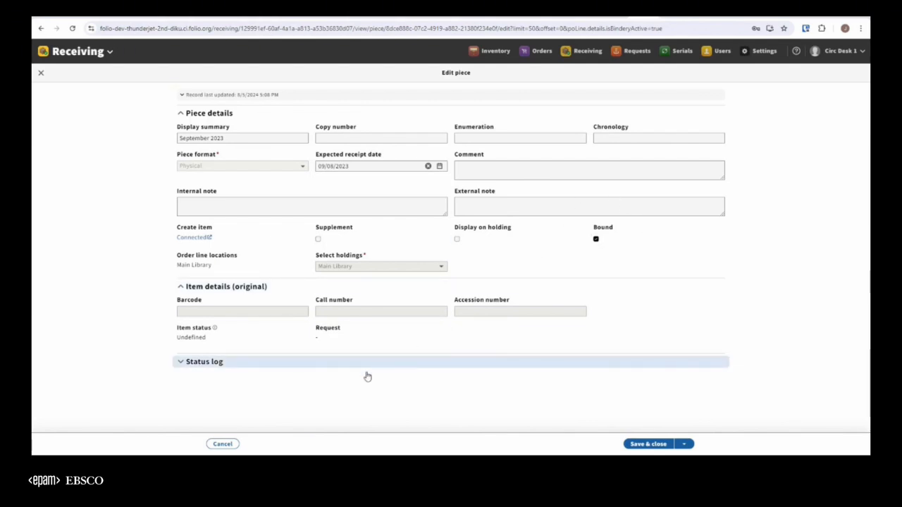
pyautogui.click(225, 447)
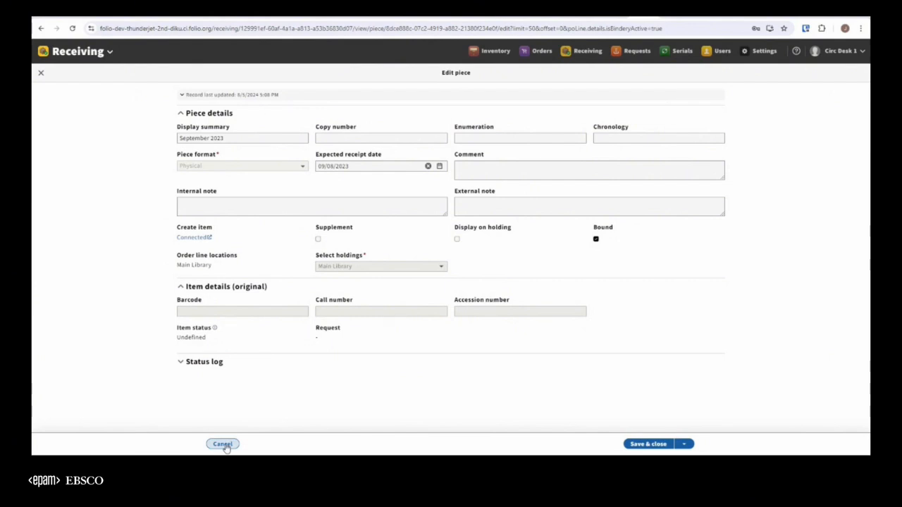
pyautogui.click(224, 445)
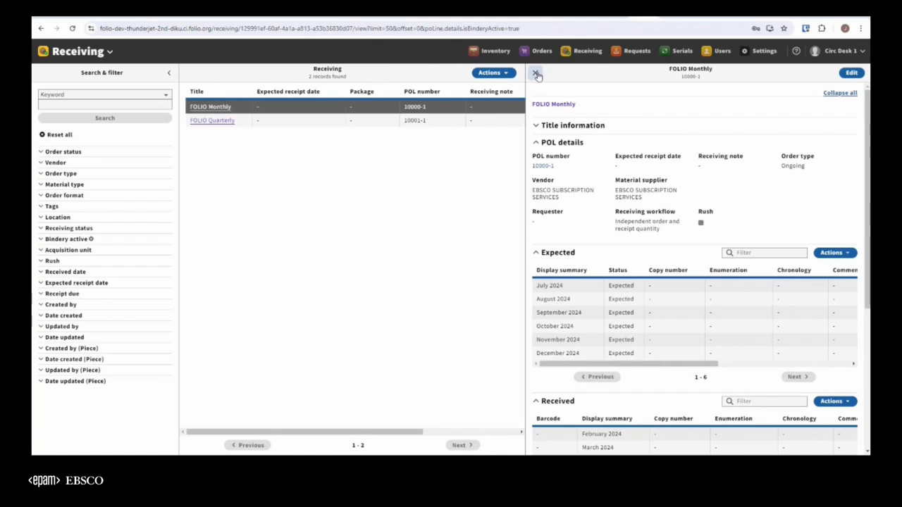
# Close FOLIO Monthly, open FOLIO Quarterly, and examine its expected and received pieces and bound items.
pyautogui.click(536, 74)
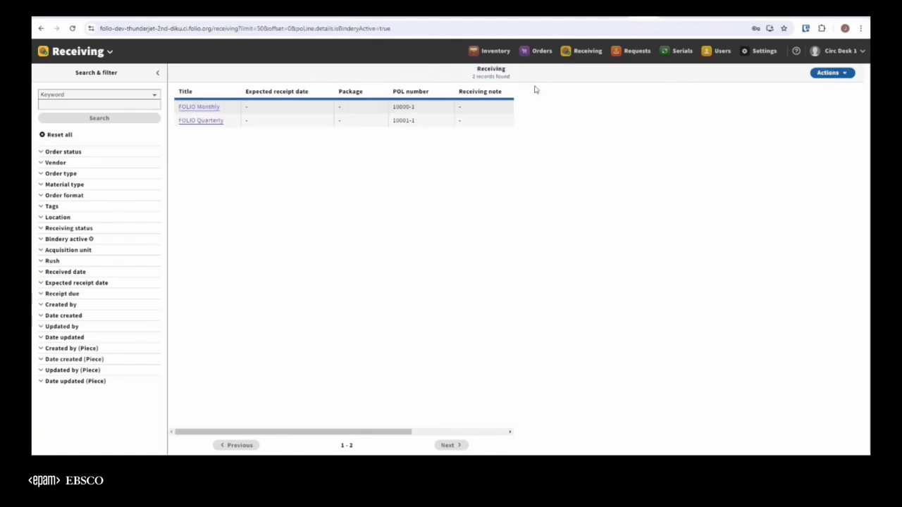
pyautogui.click(201, 123)
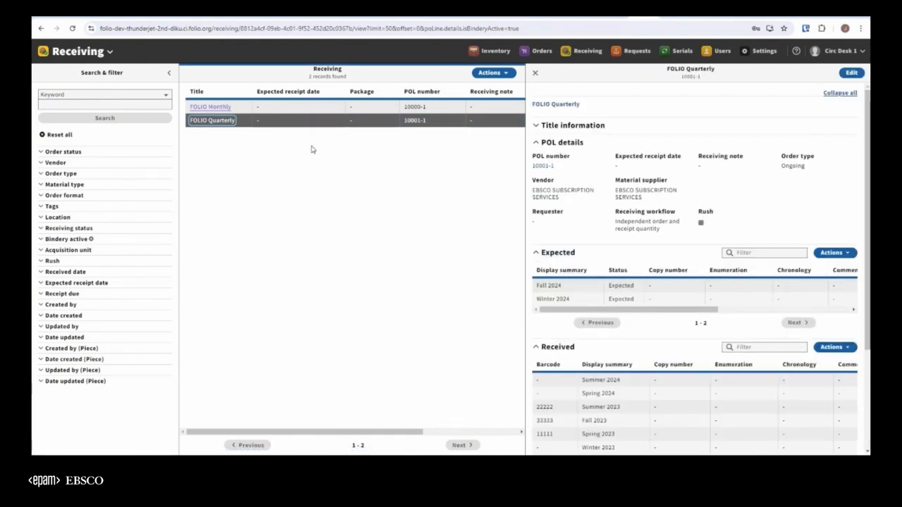
pyautogui.scroll(-2, 696, 348)
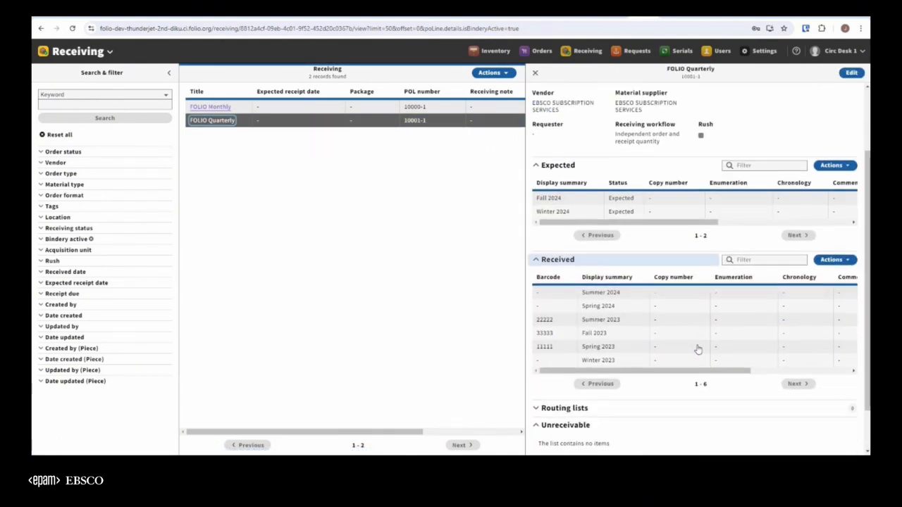
pyautogui.scroll(2, 639, 316)
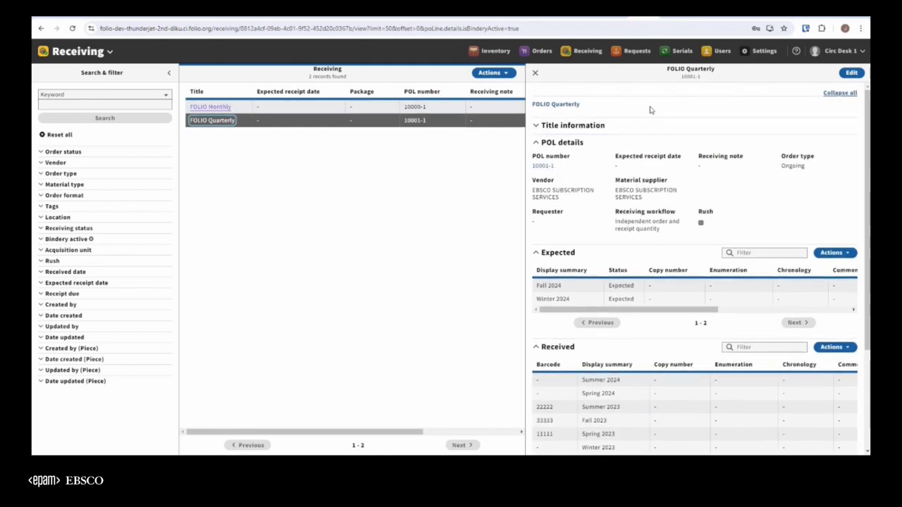
pyautogui.scroll(-3, 702, 330)
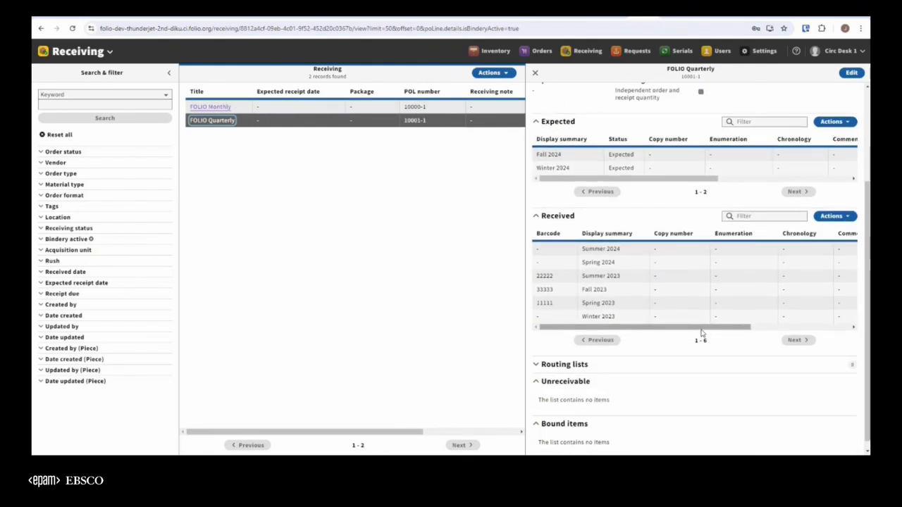
pyautogui.scroll(-1, 702, 333)
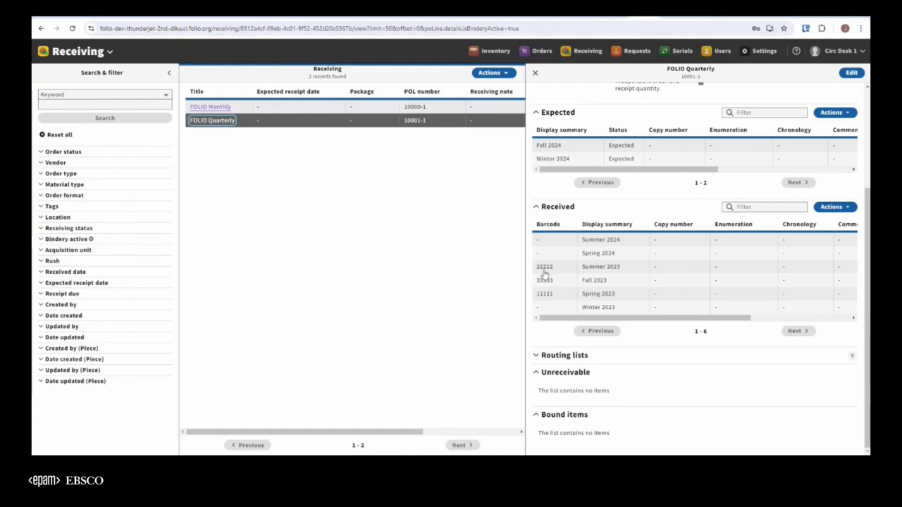
# Check the Spring 2023 piece, review the requests on the Summer 2023 piece's connected item, and return to Receiving.
pyautogui.click(609, 297)
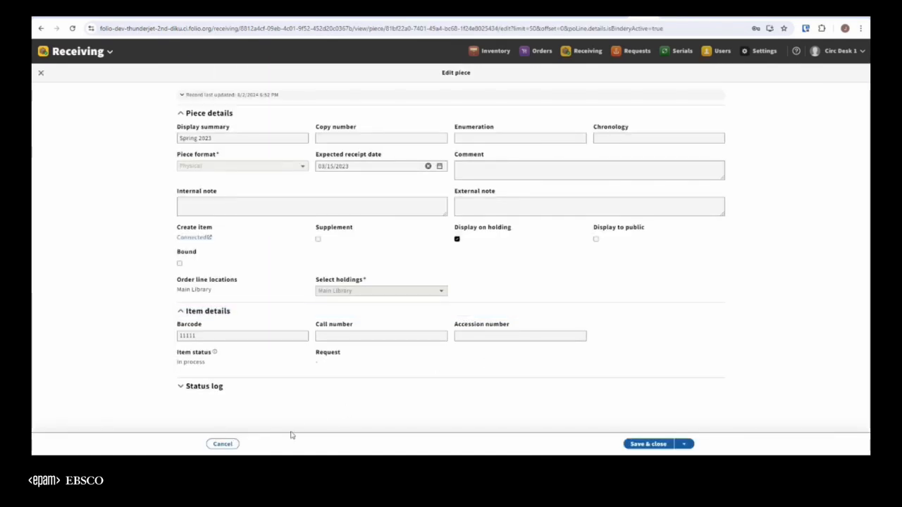
pyautogui.click(232, 449)
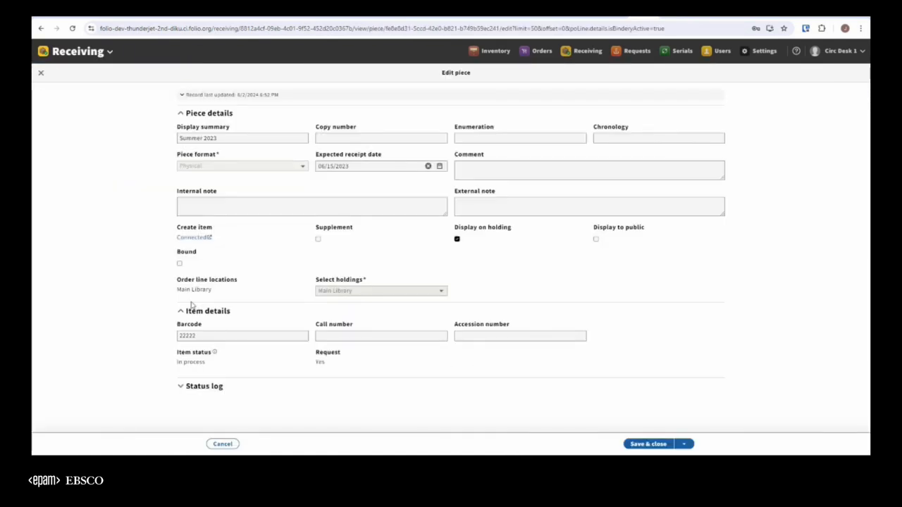
pyautogui.click(196, 239)
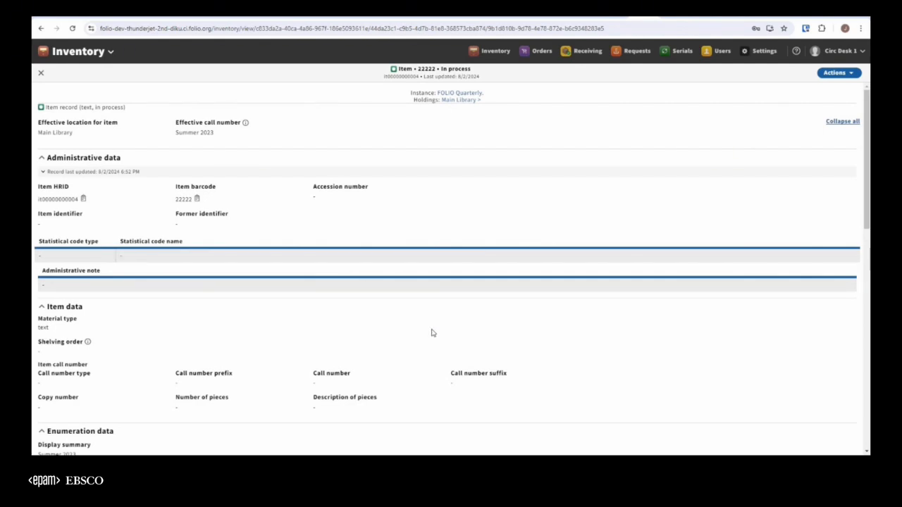
pyautogui.scroll(-2, 559, 324)
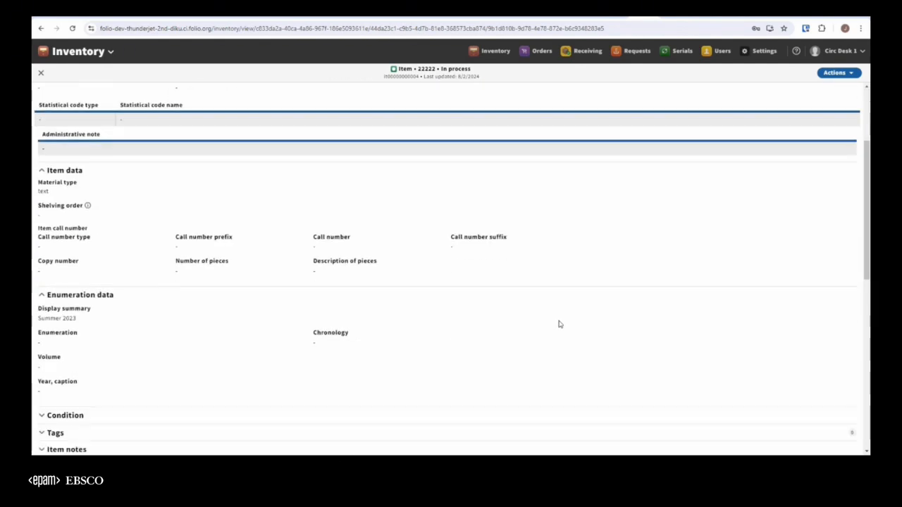
pyautogui.scroll(-4, 559, 324)
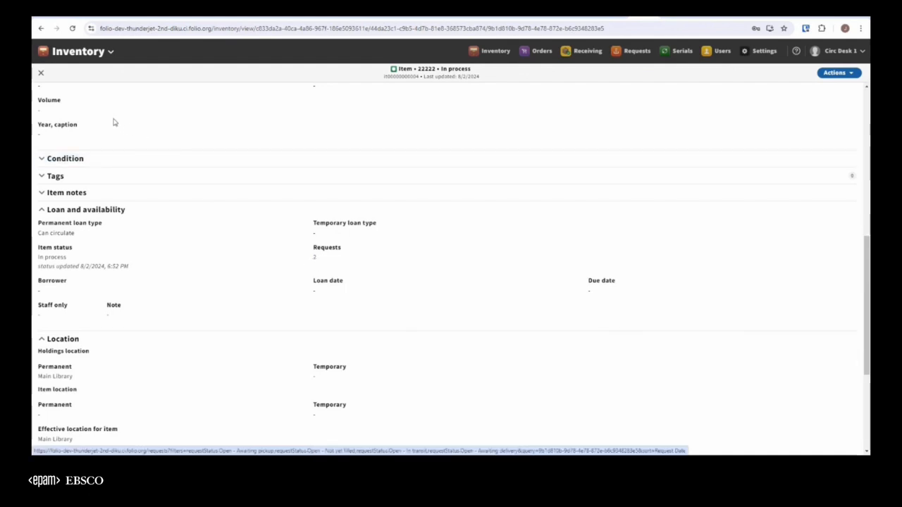
pyautogui.click(41, 72)
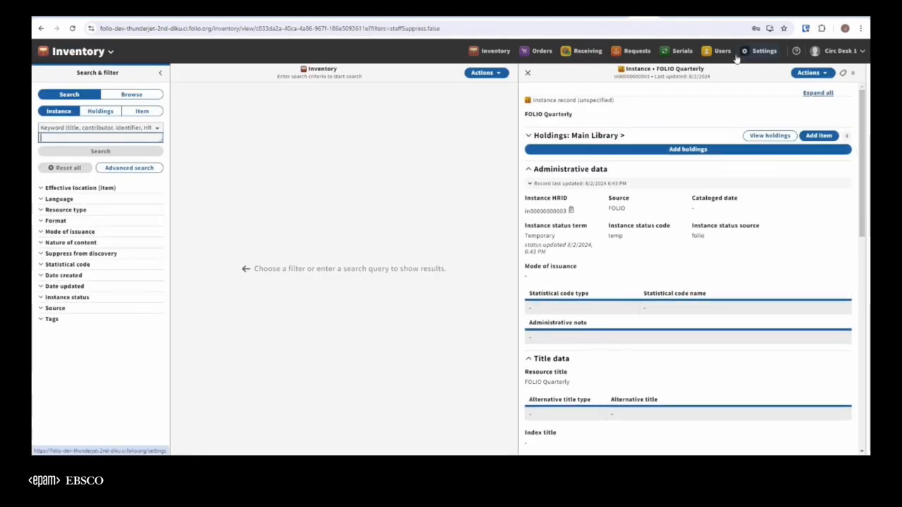
pyautogui.click(579, 53)
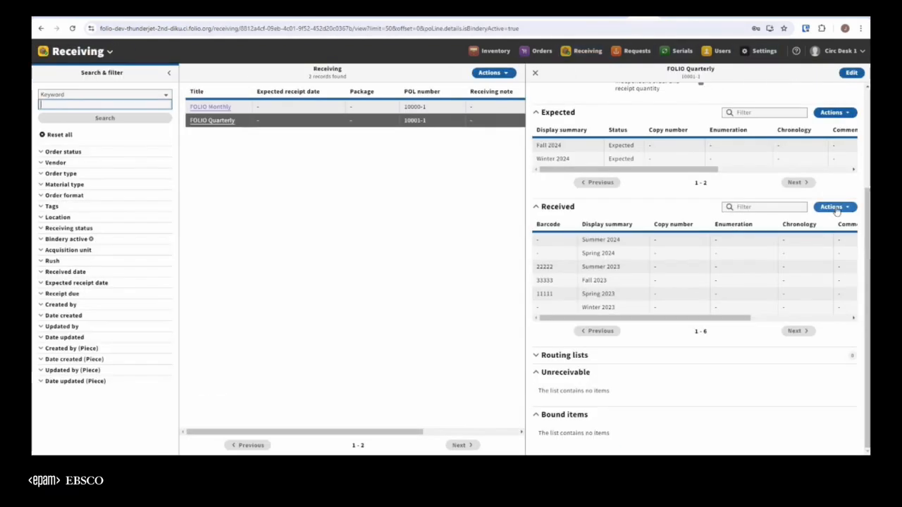
# Start binding FOLIO Quarterly's received pieces and select the Spring, Summer, Fall and Winter 2023 issues.
pyautogui.click(833, 207)
pyautogui.click(735, 245)
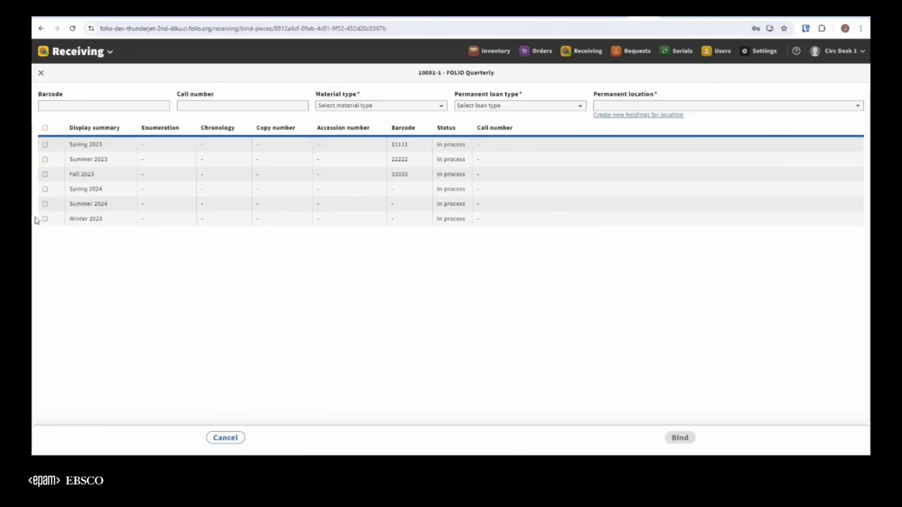
pyautogui.click(44, 218)
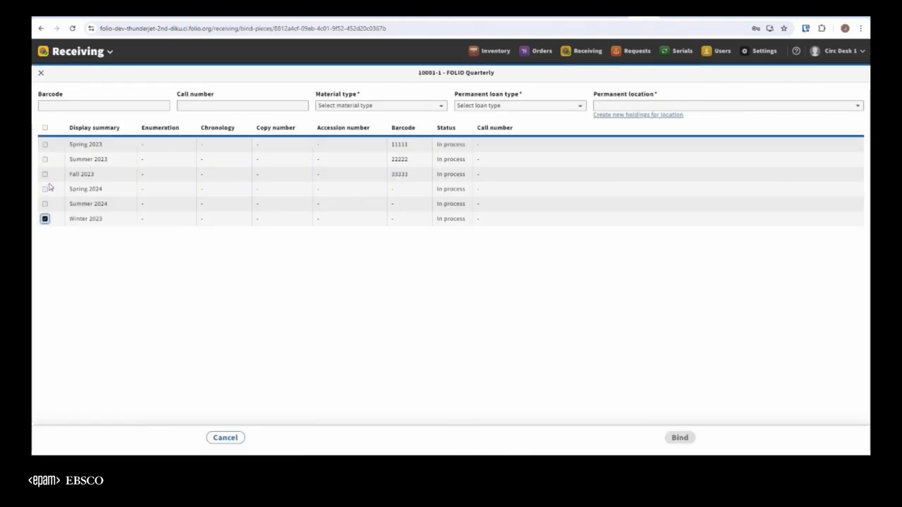
pyautogui.click(45, 174)
pyautogui.click(44, 145)
pyautogui.click(45, 159)
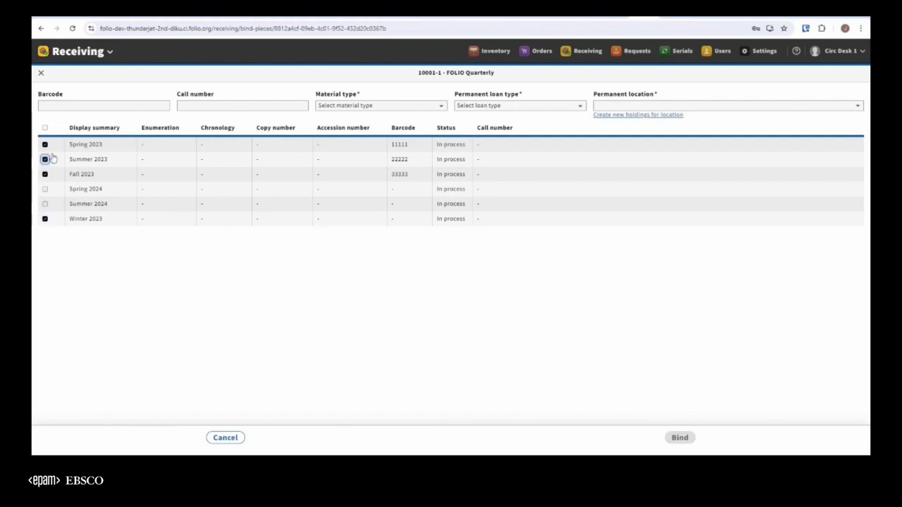
# Enter barcode 456789, material type text, loan type Can circulate and location Main Library, try to bind the selected issues, and cancel the request transfer.
pyautogui.click(87, 107)
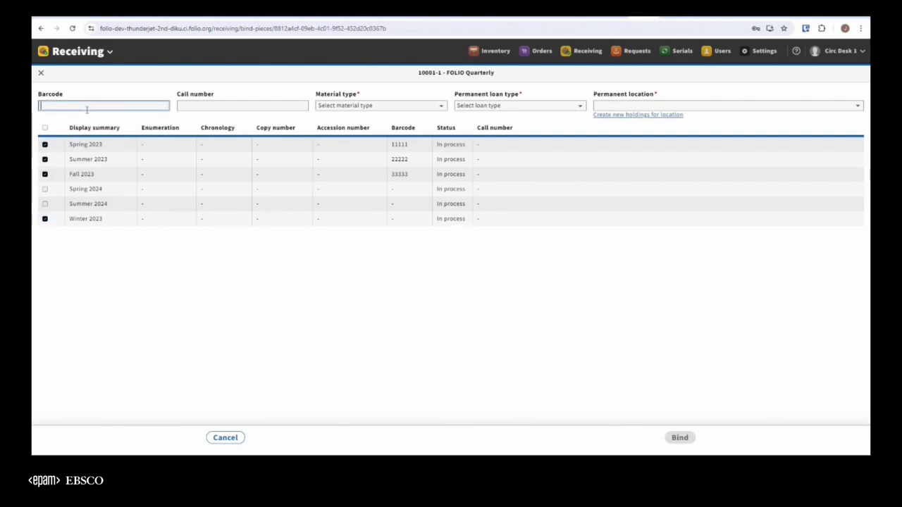
pyautogui.write('456789')
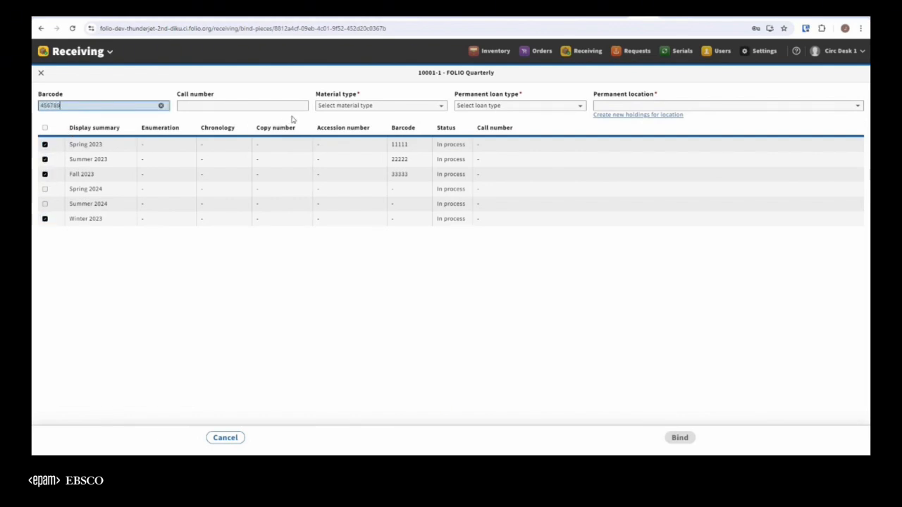
pyautogui.click(356, 106)
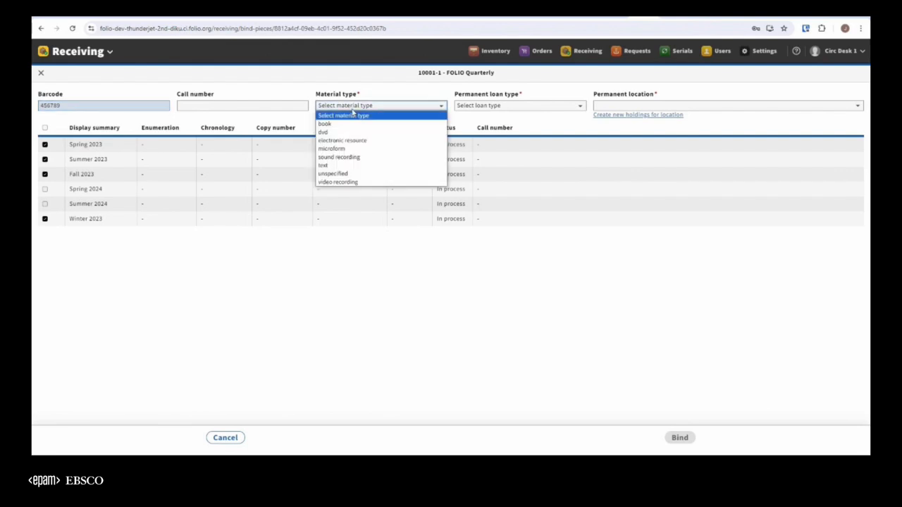
pyautogui.click(347, 167)
pyautogui.click(505, 106)
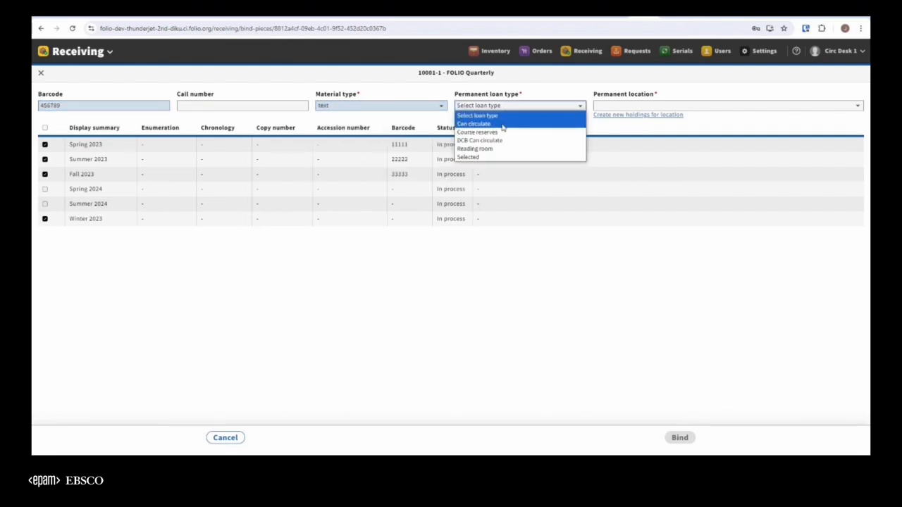
pyautogui.click(504, 124)
pyautogui.click(653, 105)
pyautogui.click(617, 138)
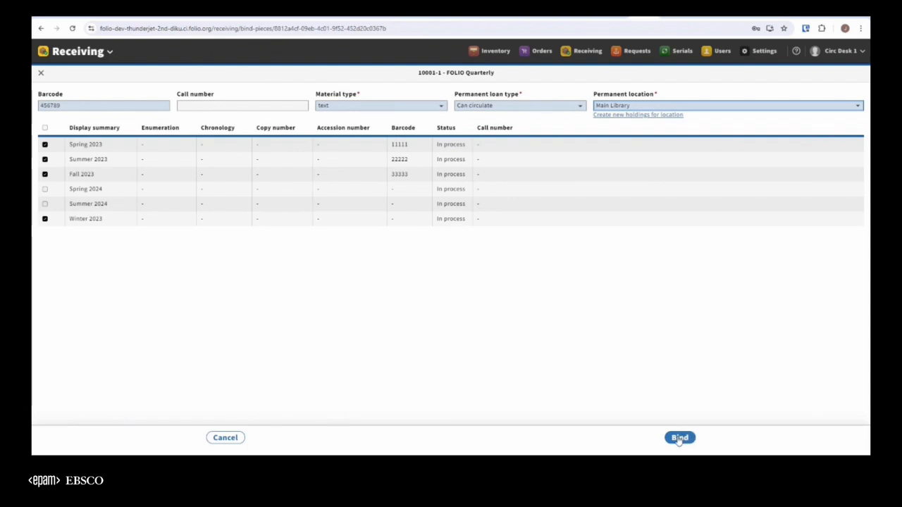
pyautogui.click(679, 438)
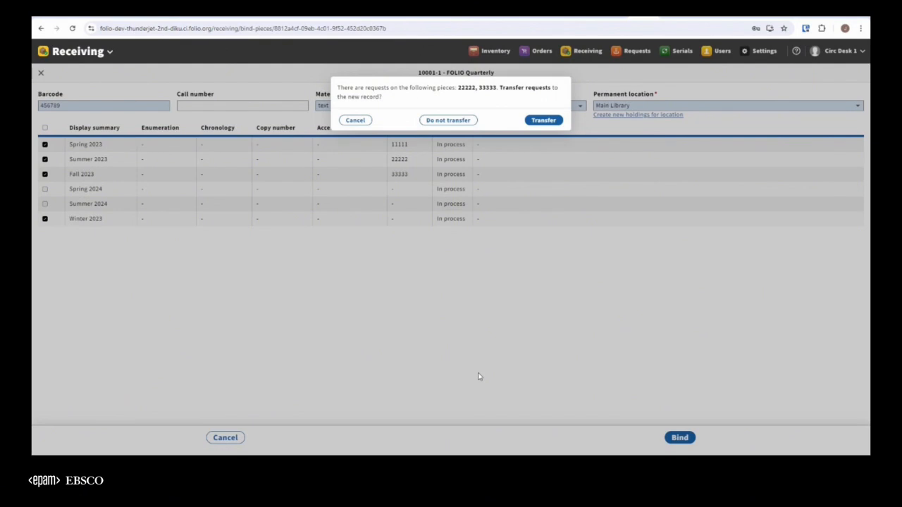
pyautogui.click(357, 122)
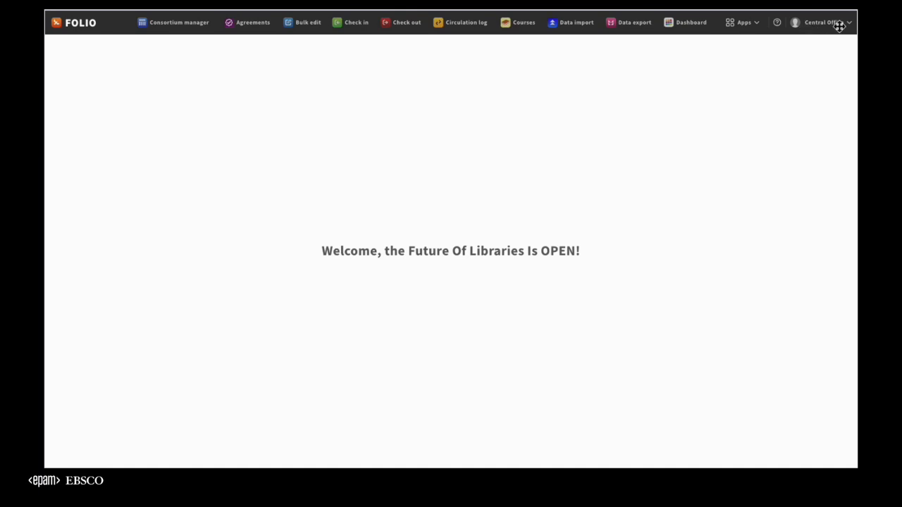
# In the Consortium manager's central ordering settings, allow users to select locations from other affiliations for central orders, and save the activation.
pyautogui.click(752, 23)
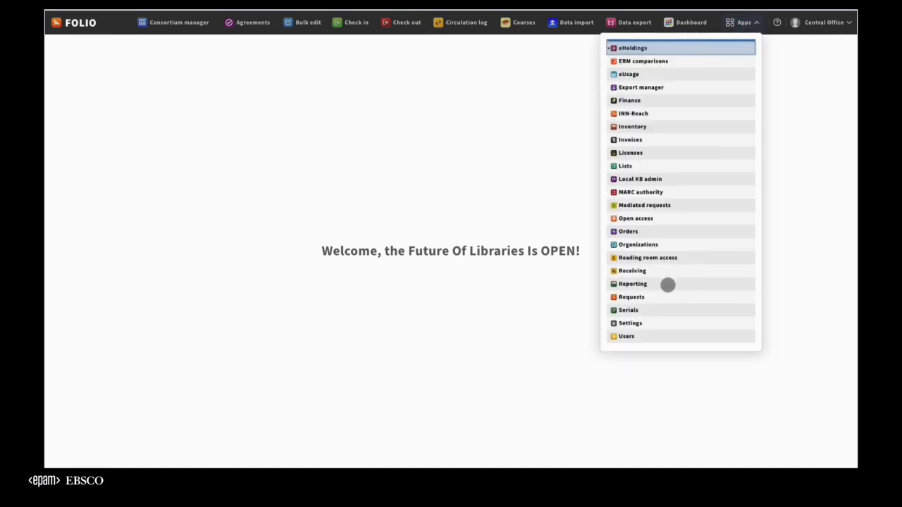
pyautogui.click(647, 325)
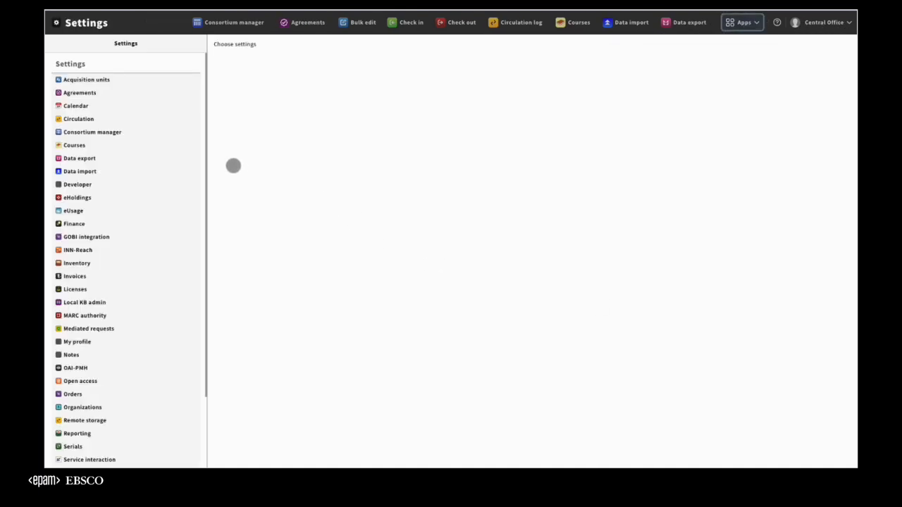
pyautogui.click(95, 134)
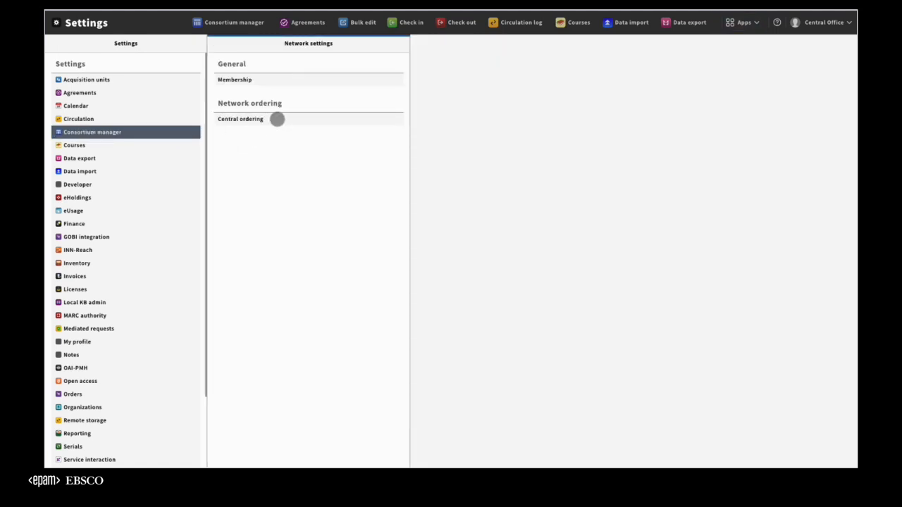
pyautogui.click(265, 121)
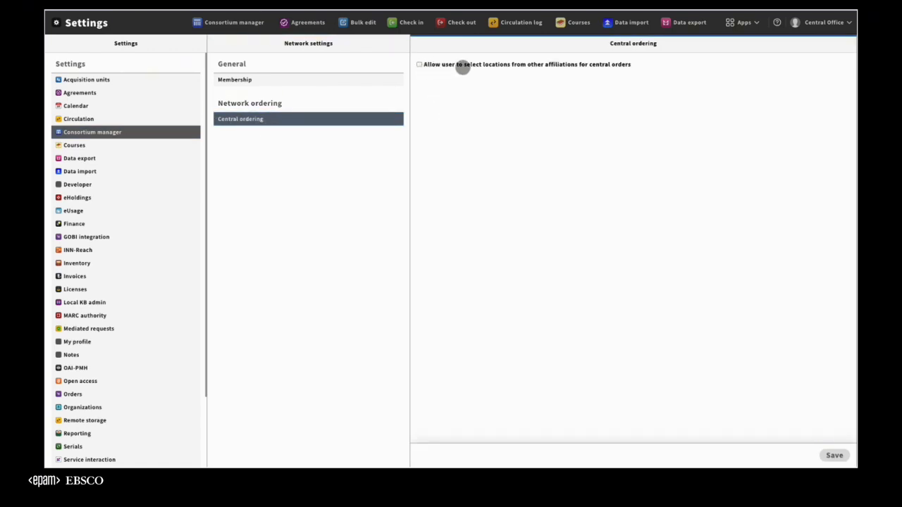
pyautogui.click(420, 66)
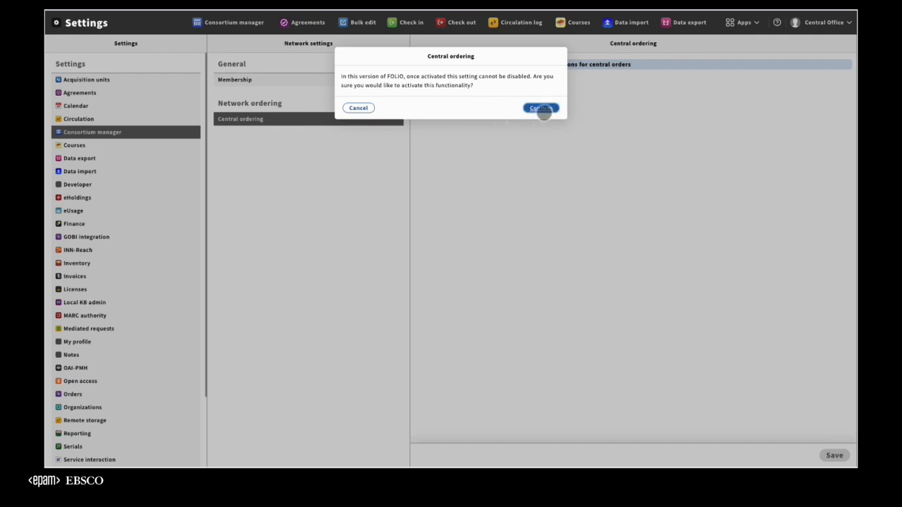
pyautogui.click(542, 109)
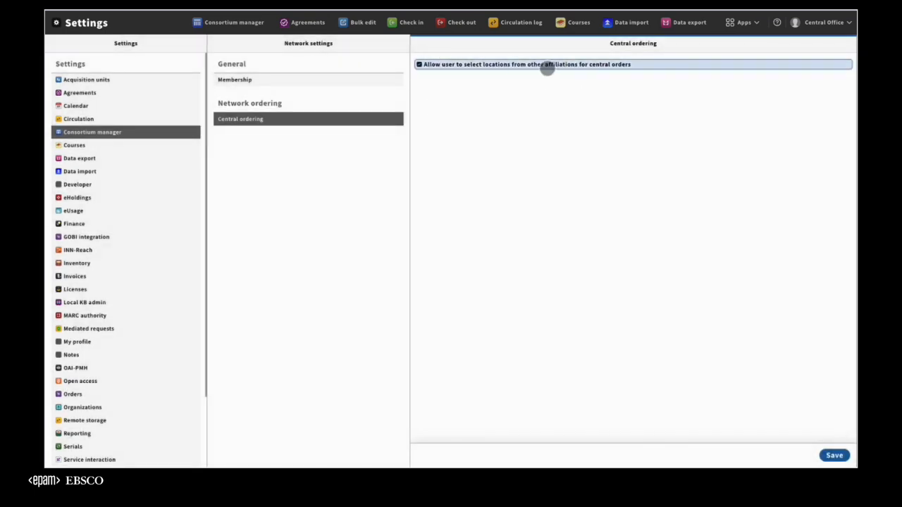
pyautogui.click(828, 456)
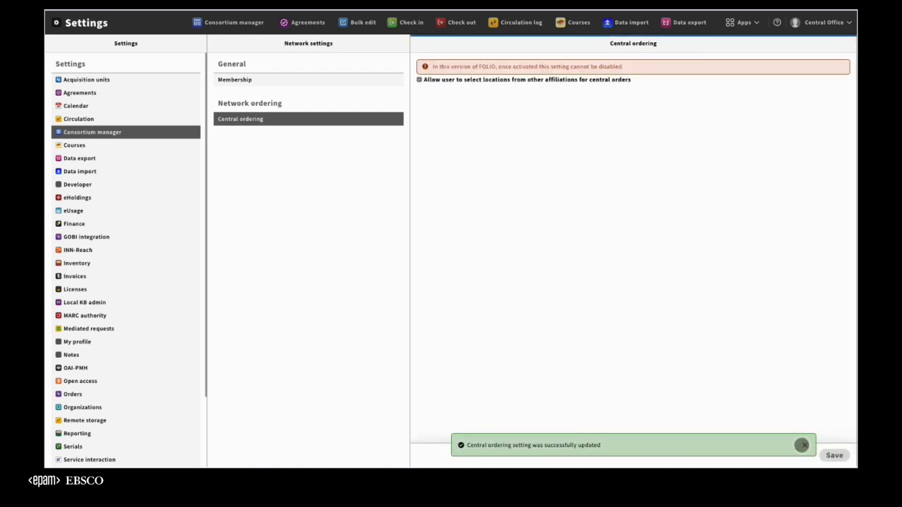
pyautogui.click(801, 444)
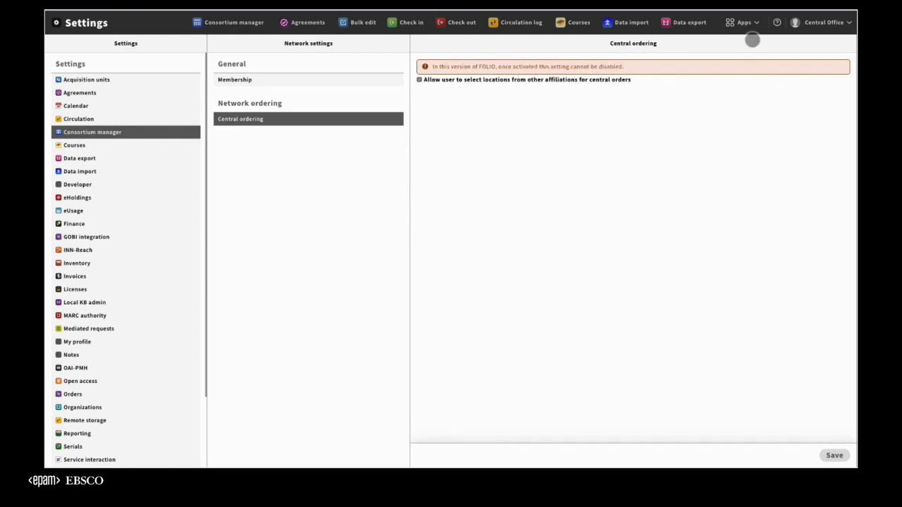
# Switch the active affiliation to College.
pyautogui.click(836, 26)
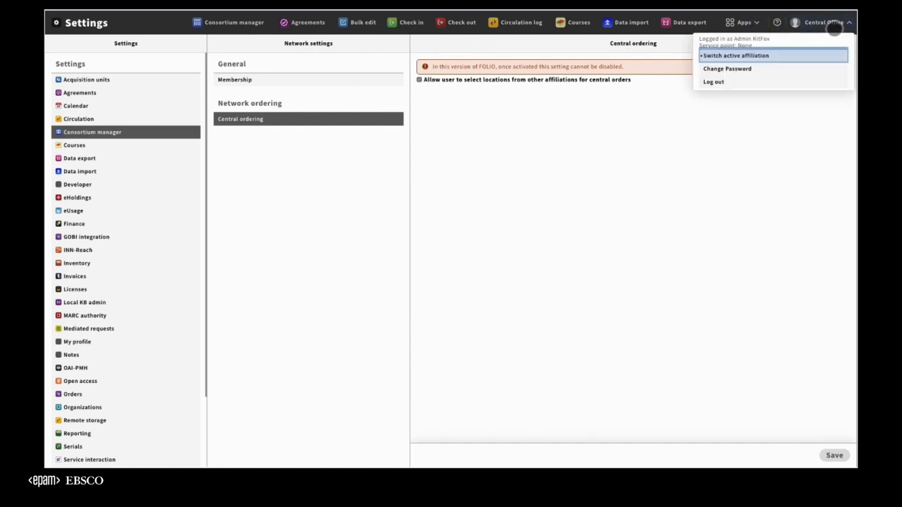
pyautogui.click(781, 56)
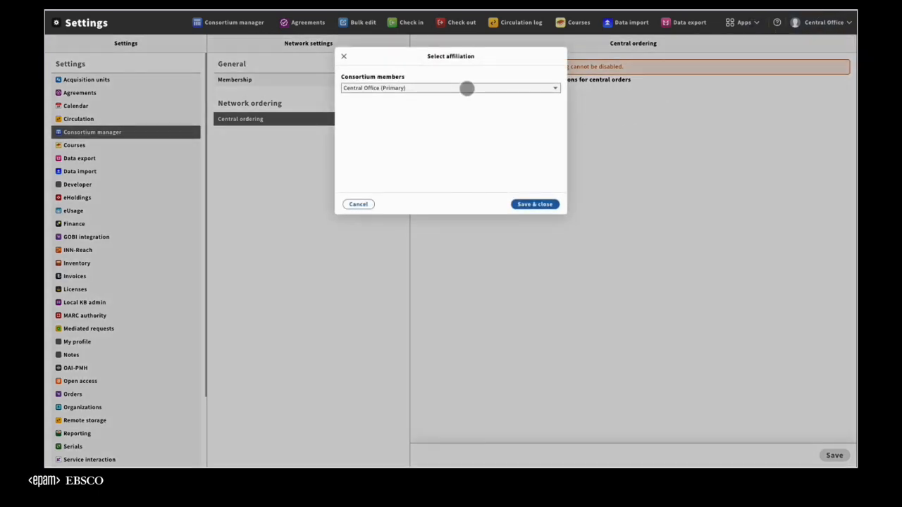
pyautogui.click(467, 89)
pyautogui.click(382, 139)
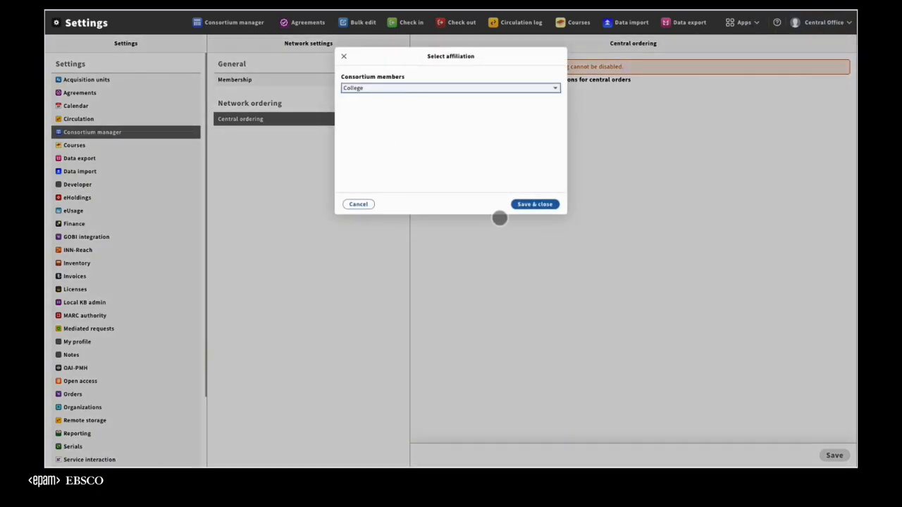
pyautogui.click(534, 204)
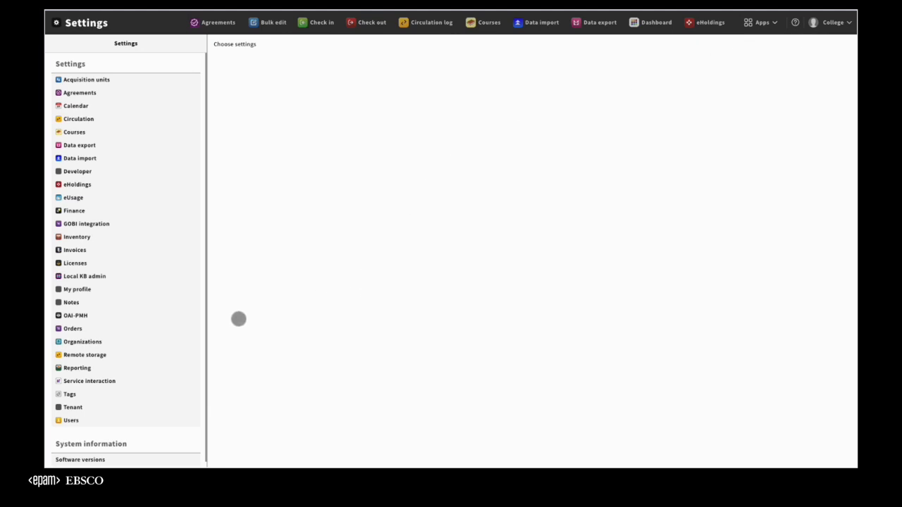
# Set the default for receiving search to Central only in the Orders central ordering settings, save it, and open Receiving.
pyautogui.click(75, 330)
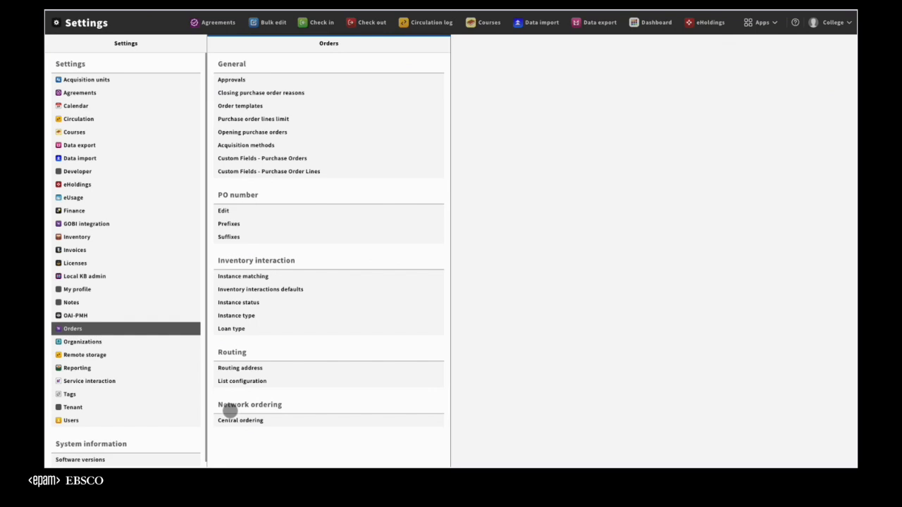
pyautogui.click(275, 425)
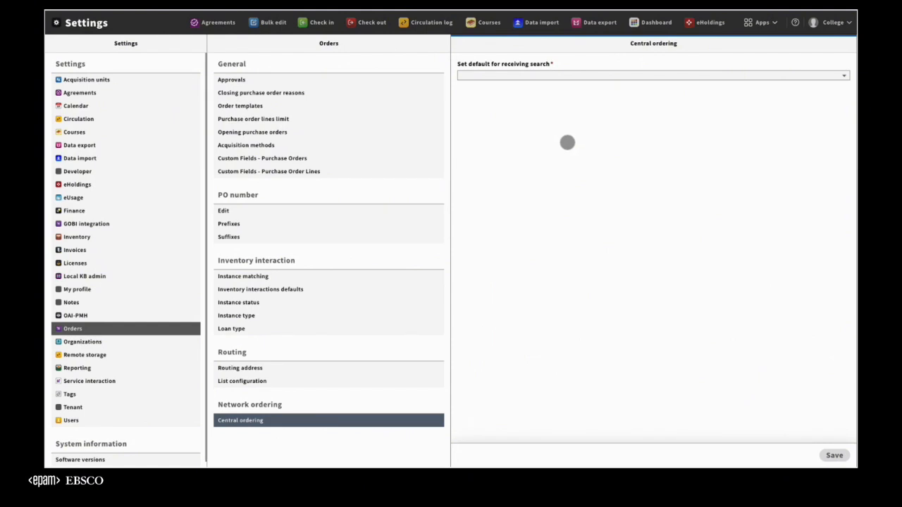
pyautogui.click(556, 75)
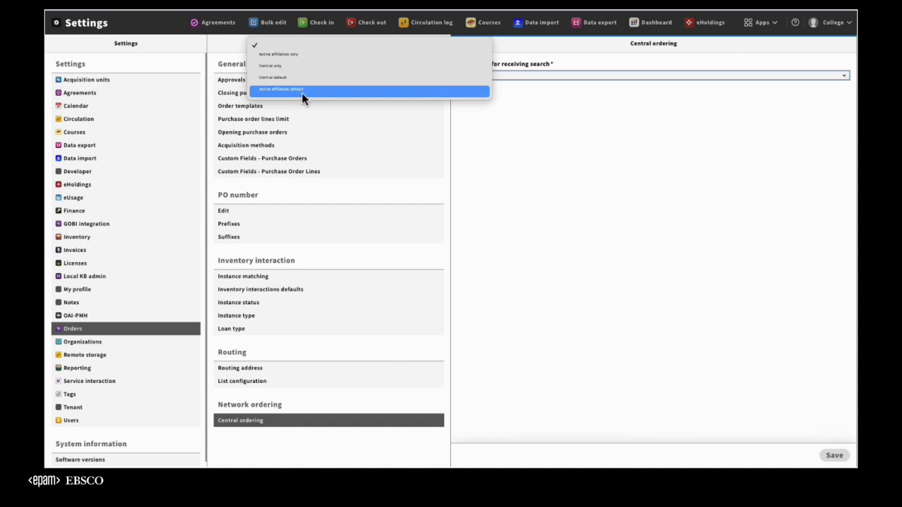
pyautogui.click(299, 66)
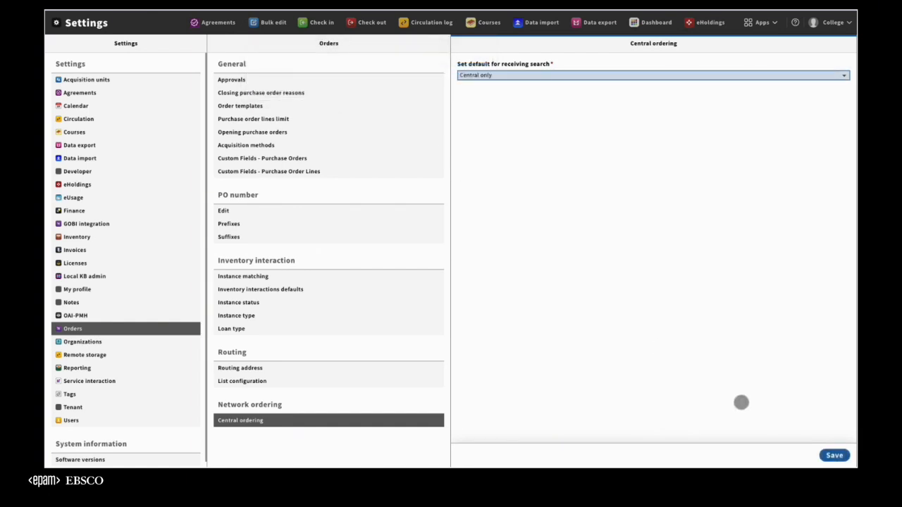
pyautogui.click(833, 456)
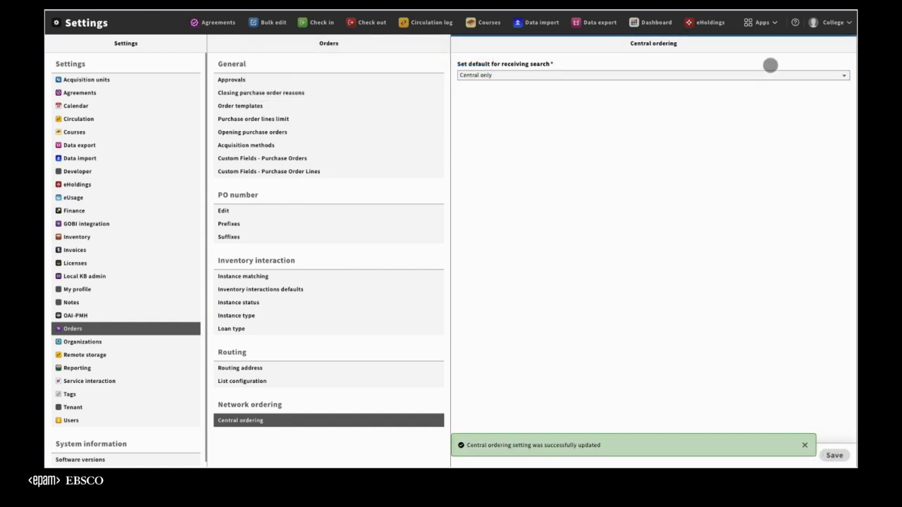
pyautogui.click(774, 25)
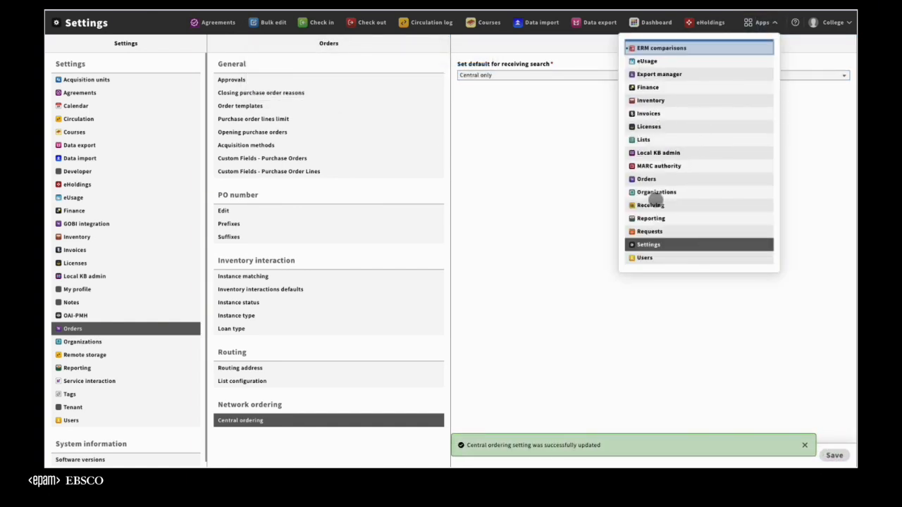
pyautogui.click(654, 205)
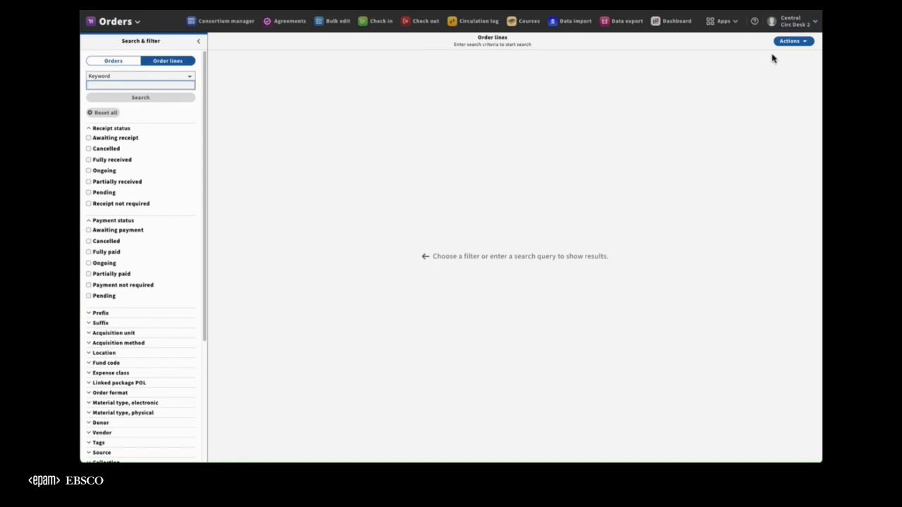
# Create and save a purchase order in Orders using the Amazon book orders (Amazon-B) template.
pyautogui.click(117, 62)
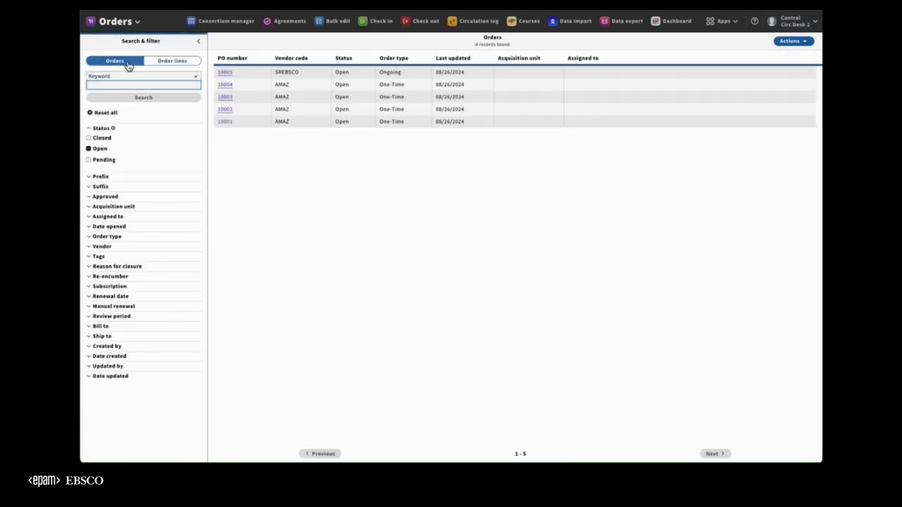
pyautogui.click(793, 42)
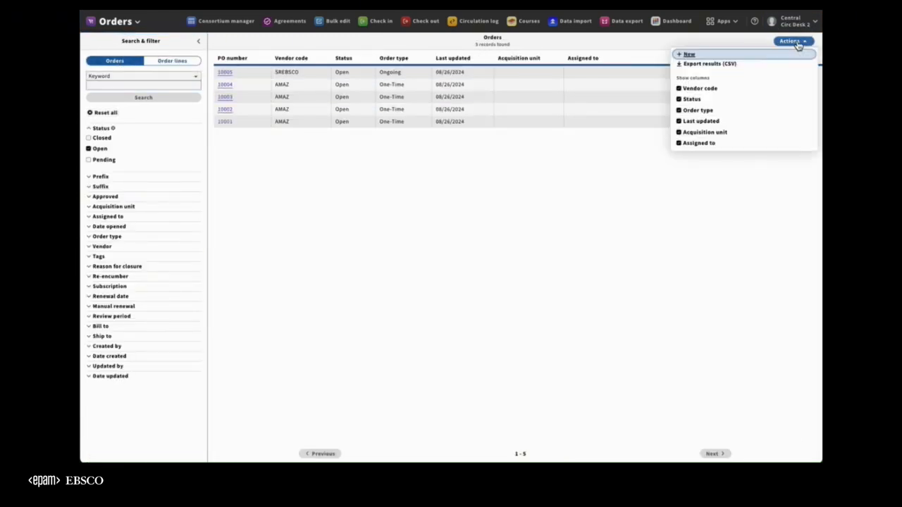
pyautogui.click(726, 56)
pyautogui.click(303, 79)
pyautogui.click(252, 114)
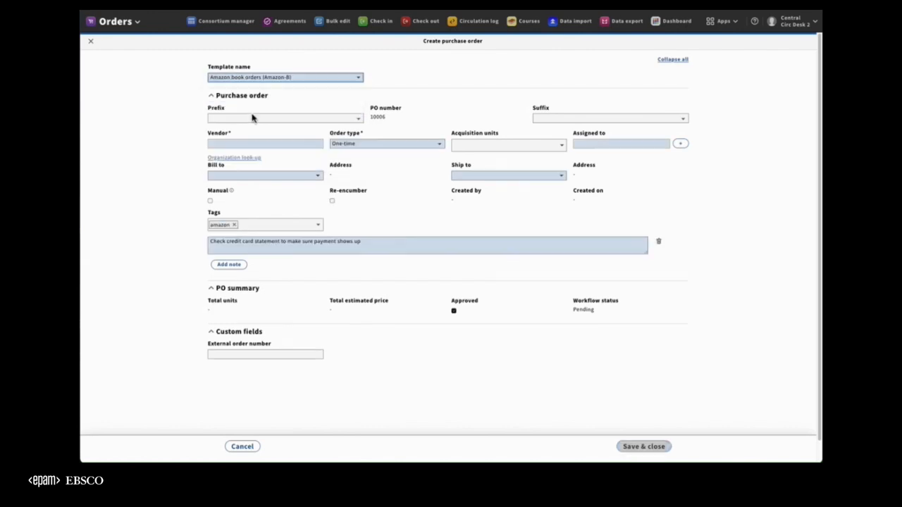
pyautogui.click(652, 449)
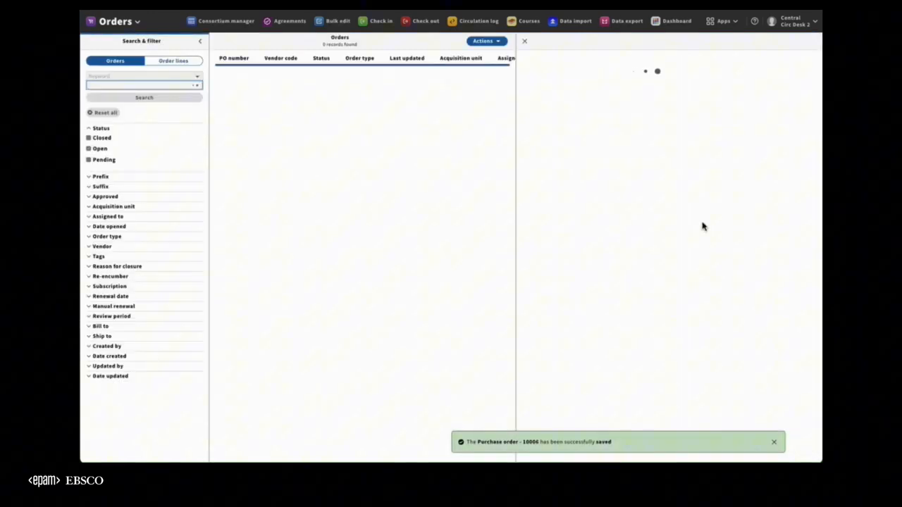
# Add a PO line to the new purchase order and set its physical unit price to 1.
pyautogui.click(795, 269)
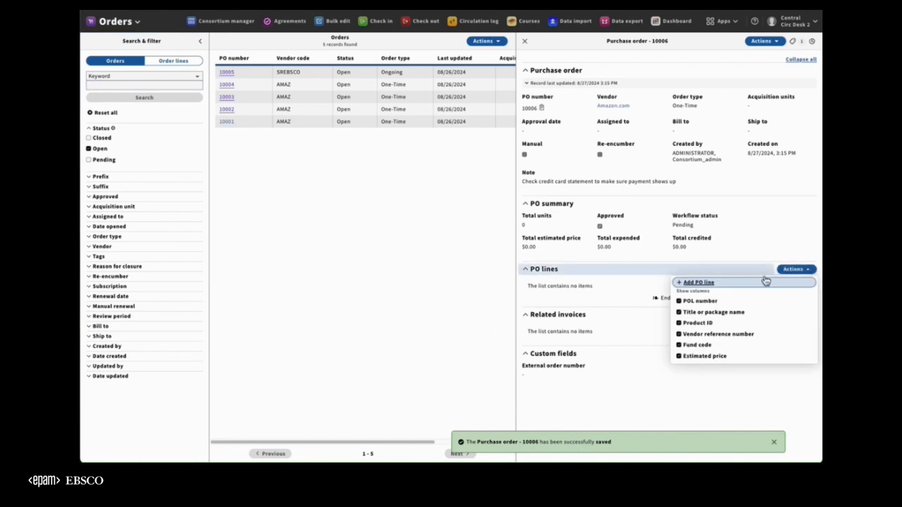
pyautogui.click(747, 285)
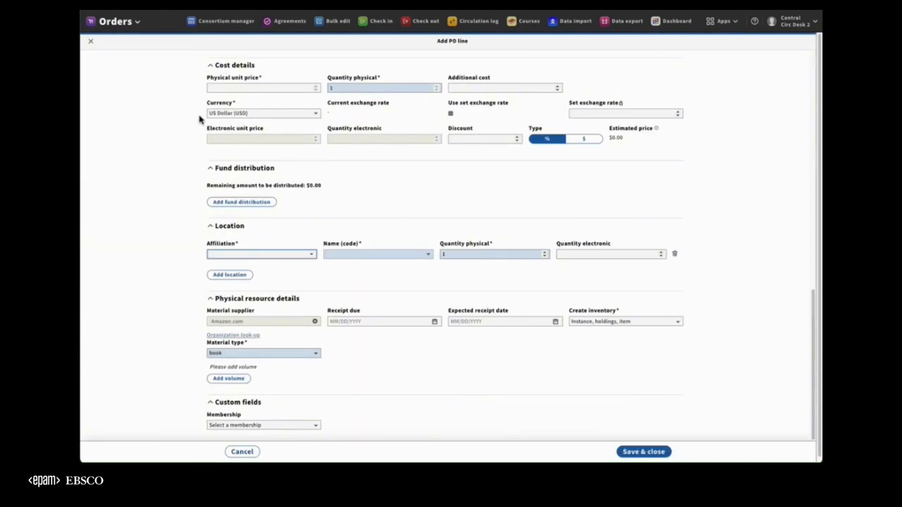
pyautogui.click(227, 88)
pyautogui.write('1')
# Search the title look-up for * and link the PO line to the instance Ancient voices of children.
pyautogui.scroll(10, 180, 167)
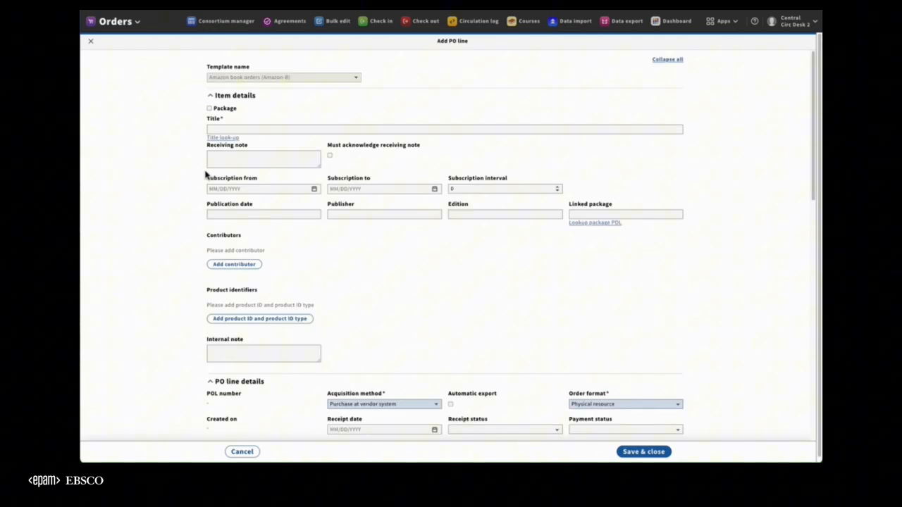
pyautogui.click(236, 141)
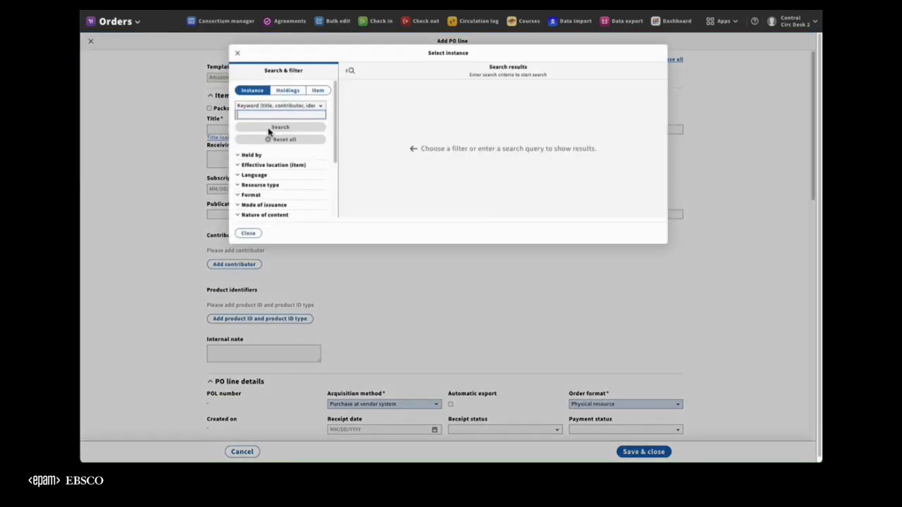
pyautogui.write('*')
pyautogui.click(267, 129)
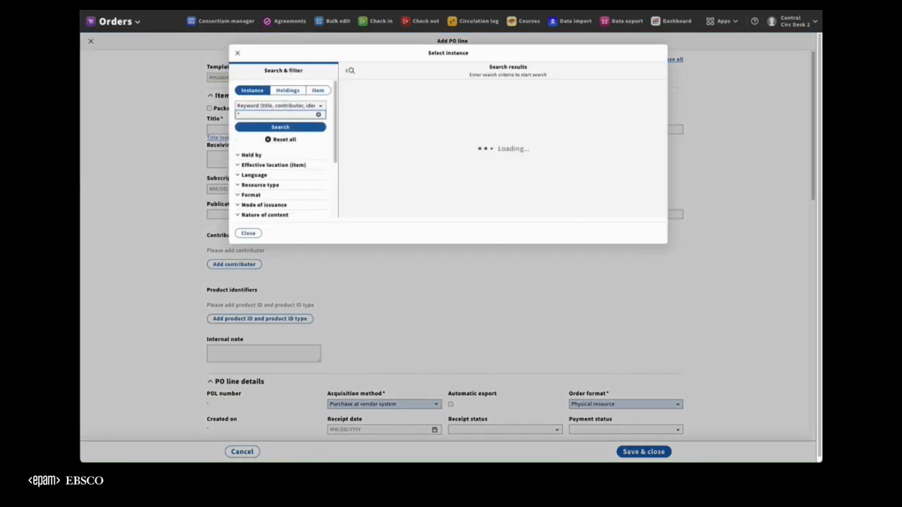
pyautogui.scroll(-5, 401, 137)
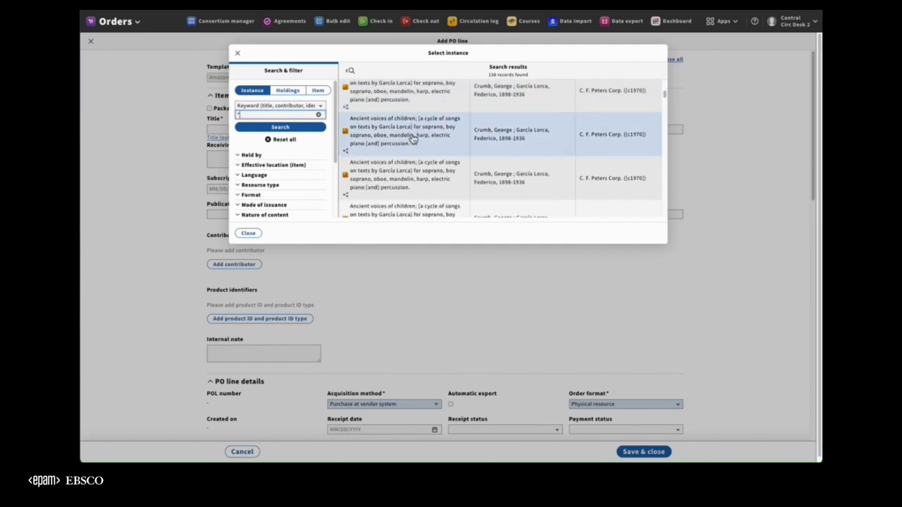
pyautogui.click(407, 144)
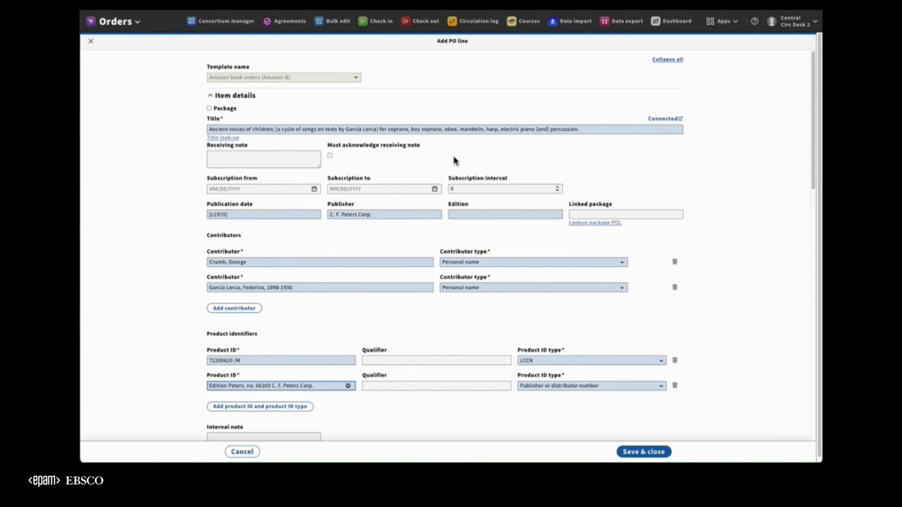
# Replace the Main Library location with CMD General Collections under the Onsite General Collections affiliation, with a physical quantity of 1.
pyautogui.scroll(-10, 453, 160)
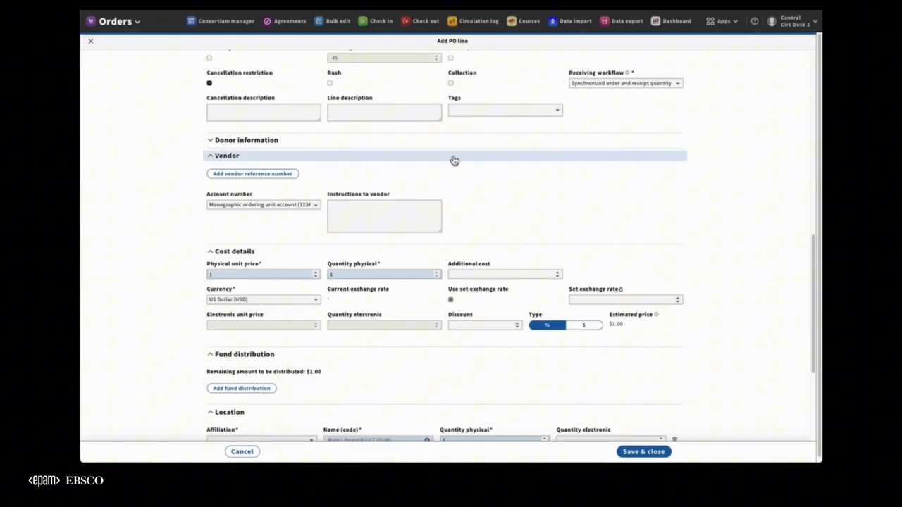
pyautogui.scroll(-1, 454, 161)
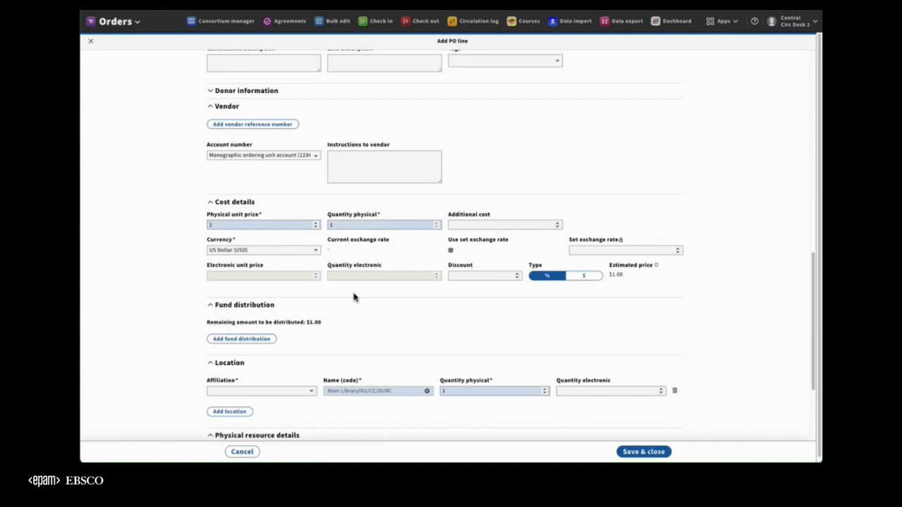
pyautogui.scroll(-1, 354, 297)
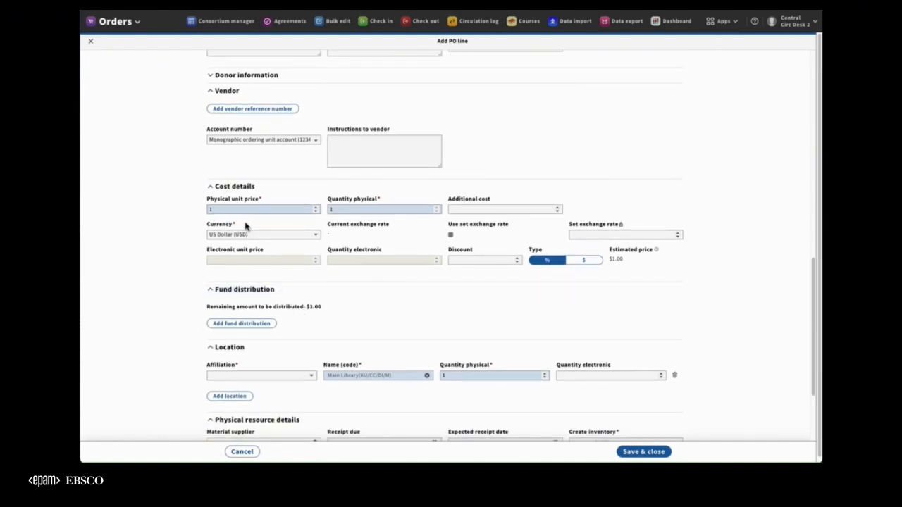
pyautogui.scroll(-3, 246, 226)
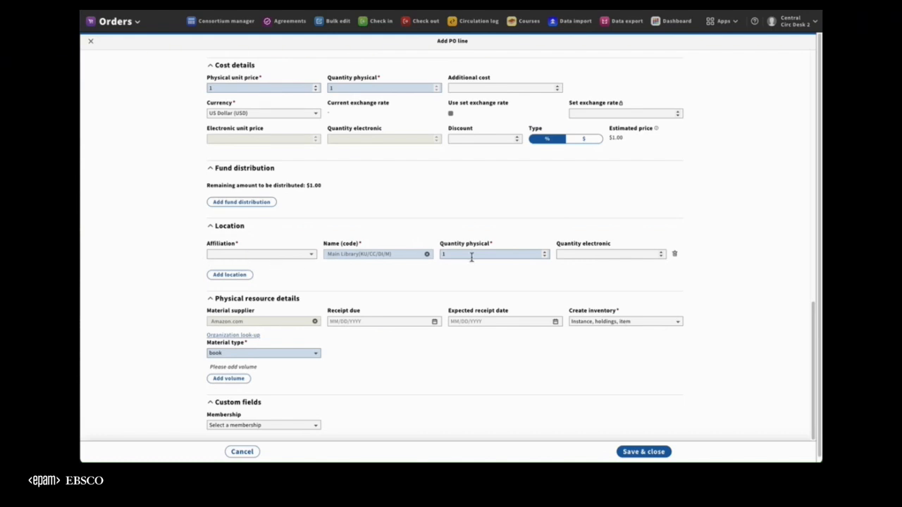
pyautogui.click(674, 254)
pyautogui.click(229, 275)
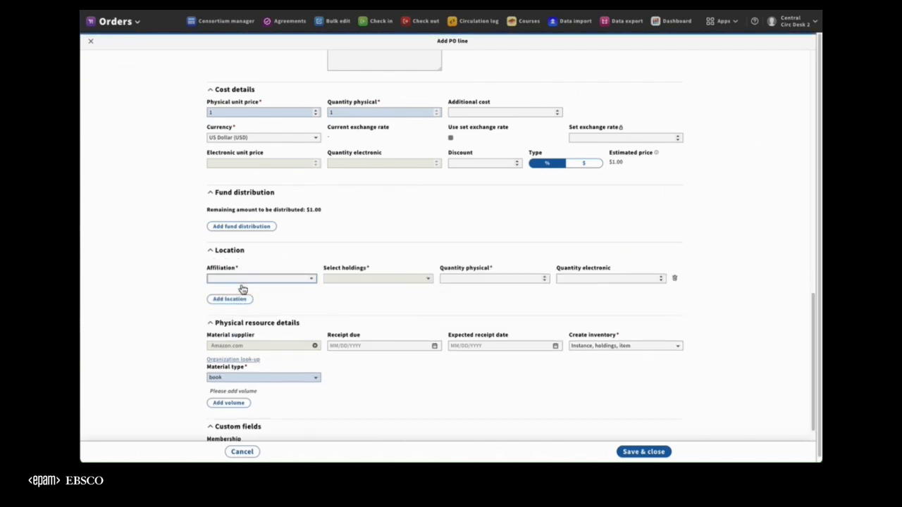
pyautogui.click(255, 280)
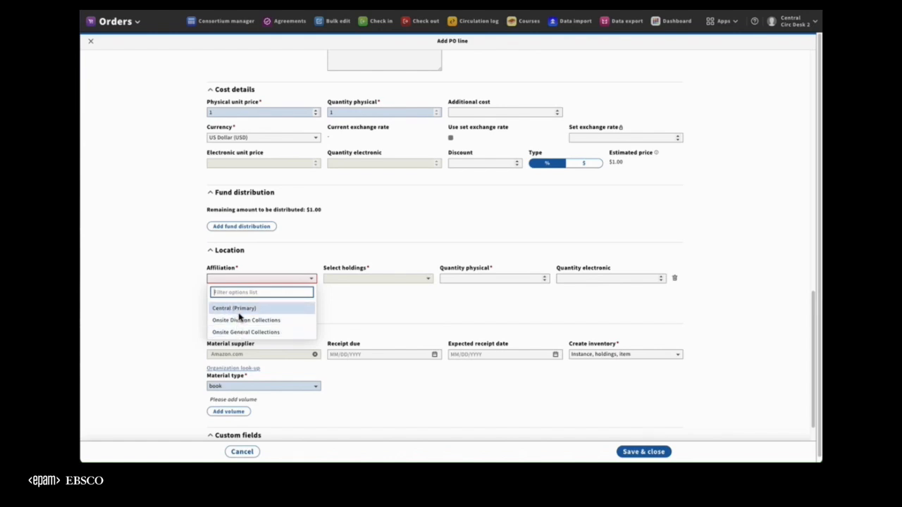
pyautogui.click(239, 332)
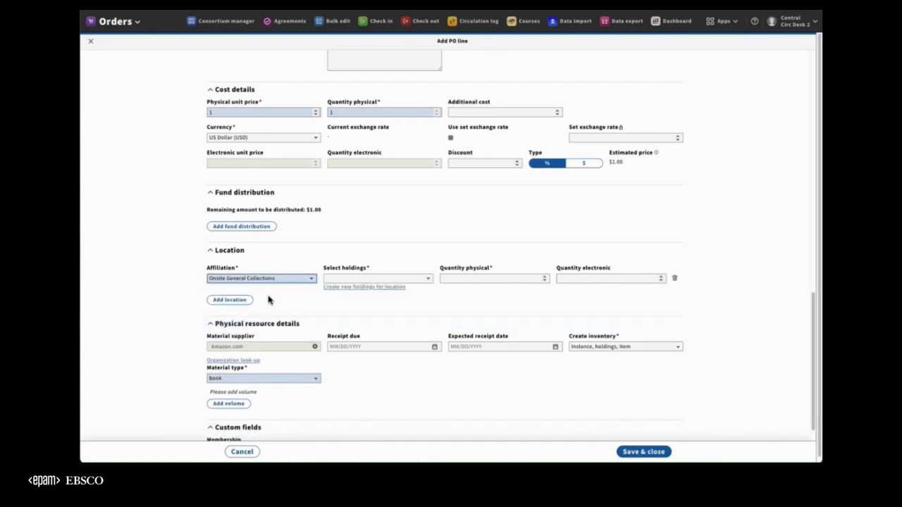
pyautogui.click(379, 287)
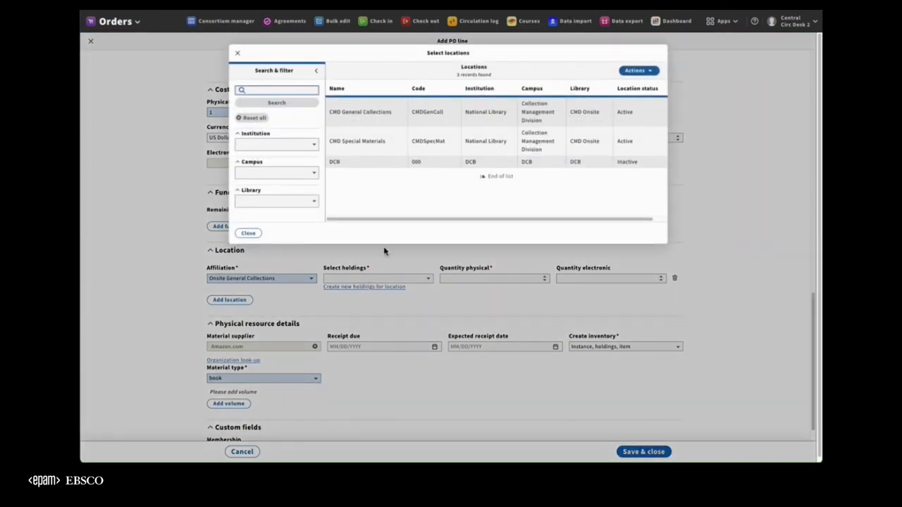
pyautogui.click(372, 119)
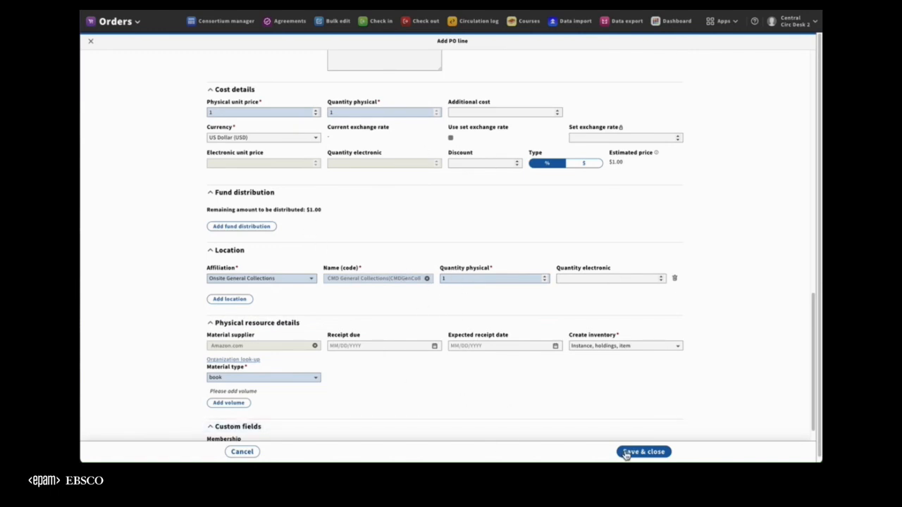
# Set the physical quantity in the PO line's cost details to 2.
pyautogui.scroll(4, 710, 265)
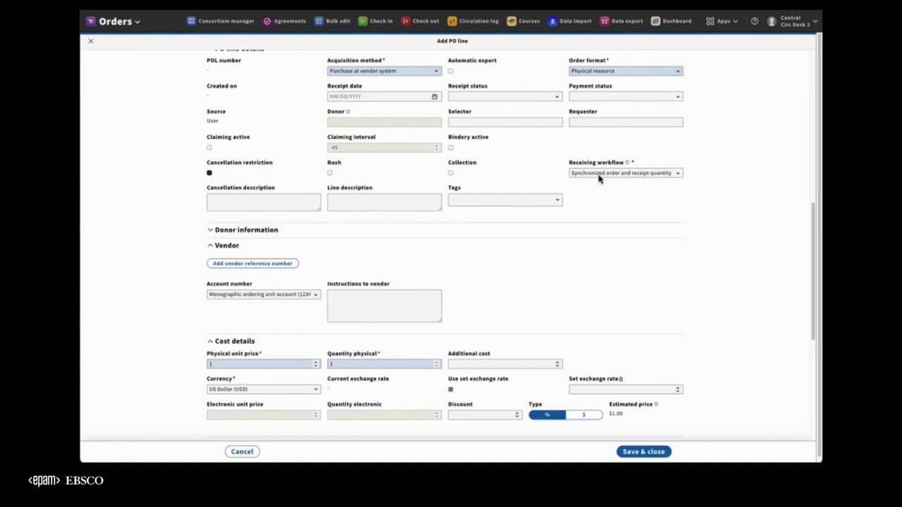
pyautogui.scroll(-3, 575, 267)
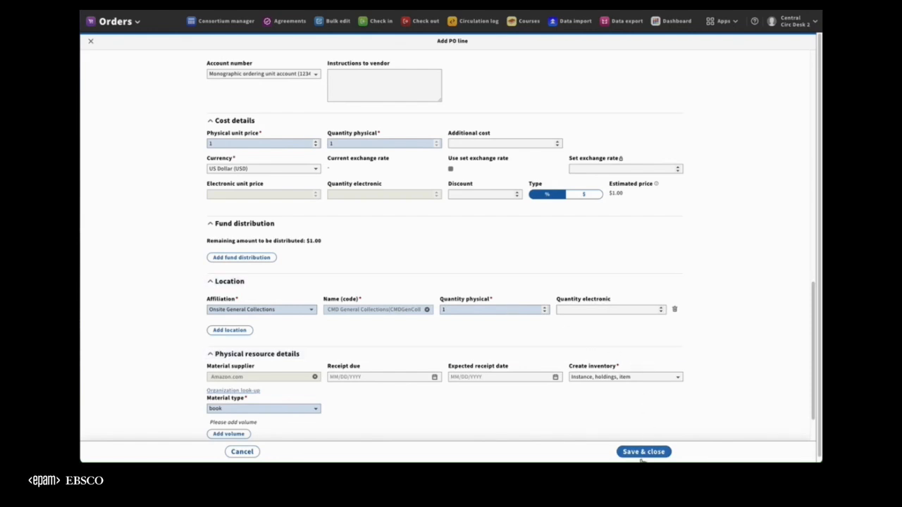
pyautogui.click(339, 144)
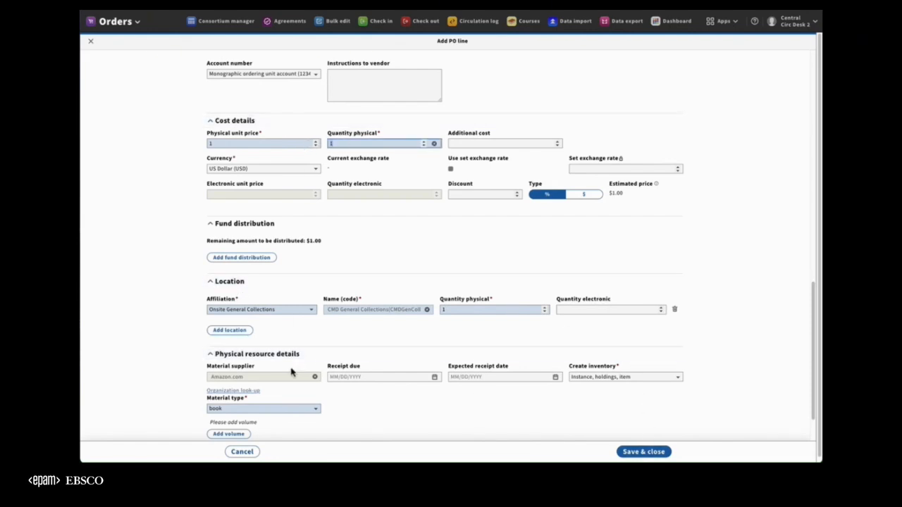
pyautogui.press('Up')
# Add a second location, Asian Onsite under the Onsite Division Collections affiliation, with a physical quantity of 1.
pyautogui.click(238, 344)
pyautogui.click(243, 350)
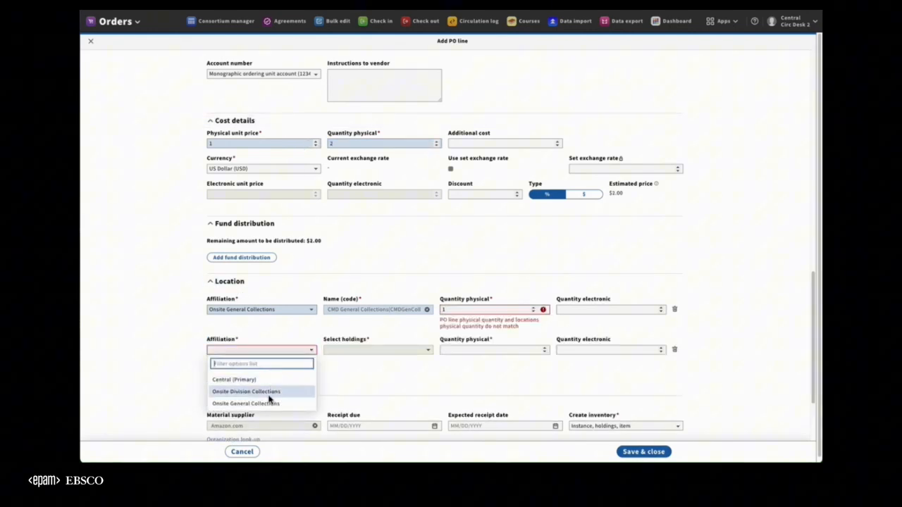
pyautogui.click(266, 392)
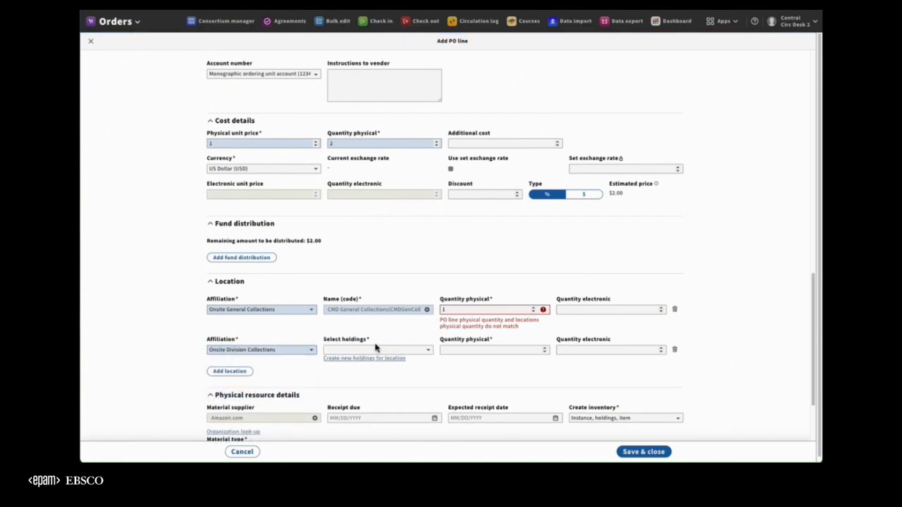
pyautogui.click(373, 358)
pyautogui.click(353, 114)
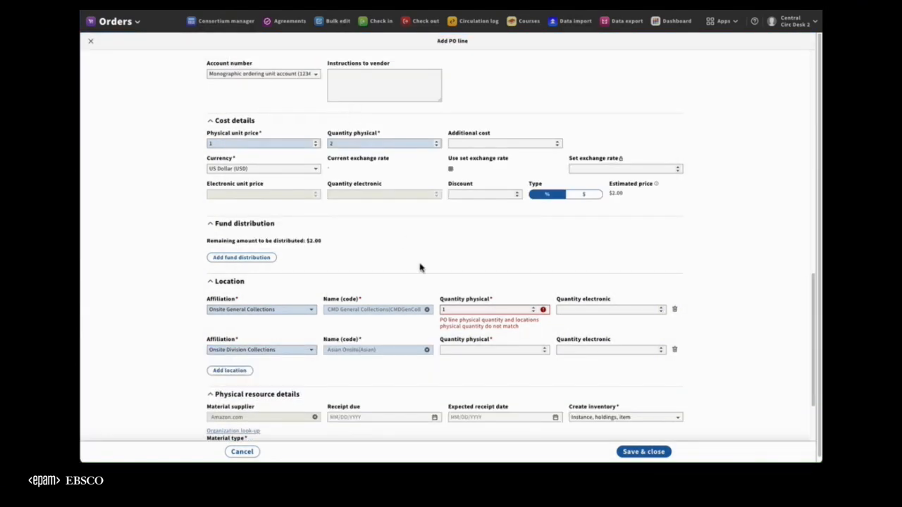
pyautogui.click(462, 355)
pyautogui.write('1')
pyautogui.click(728, 285)
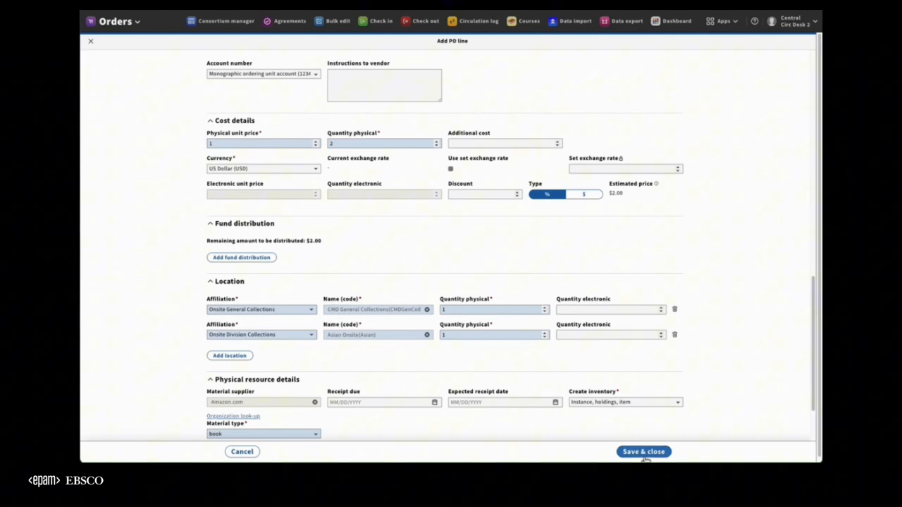
# Save the PO line, return to its purchase order and open the order.
pyautogui.click(643, 451)
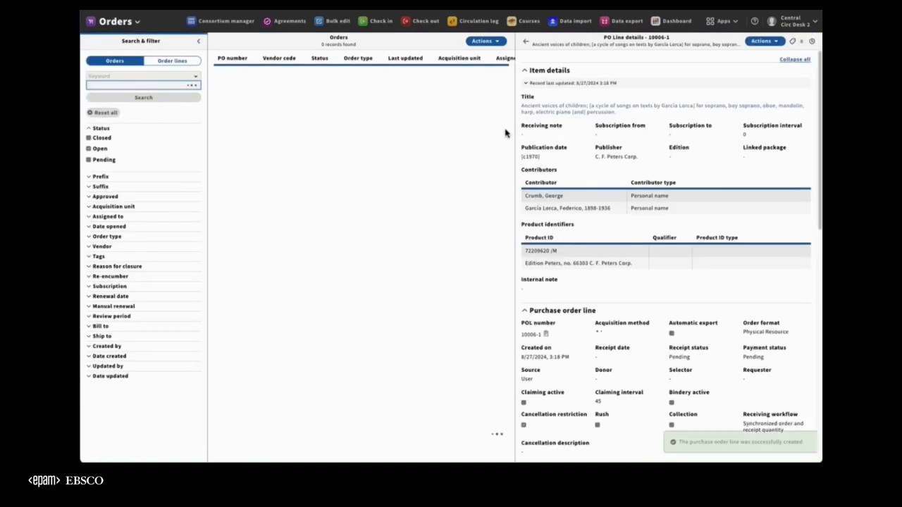
pyautogui.click(527, 43)
pyautogui.click(762, 41)
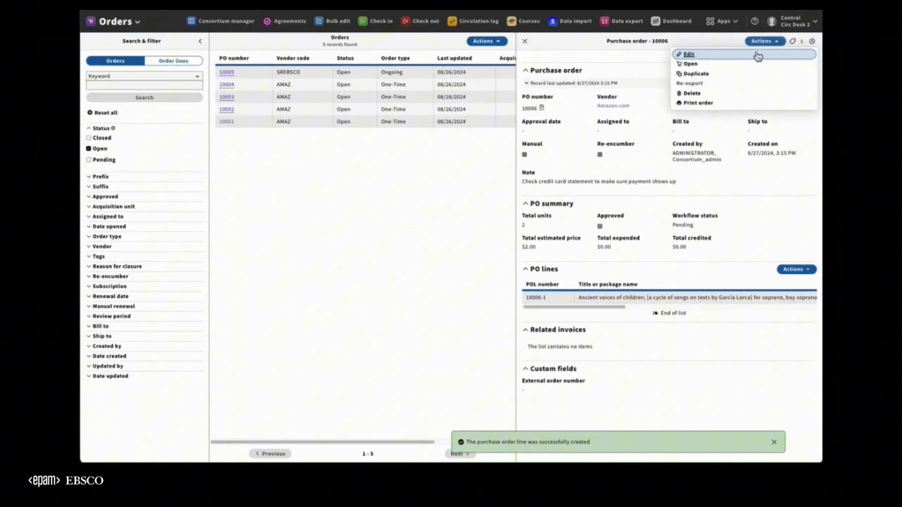
pyautogui.click(608, 91)
pyautogui.click(577, 97)
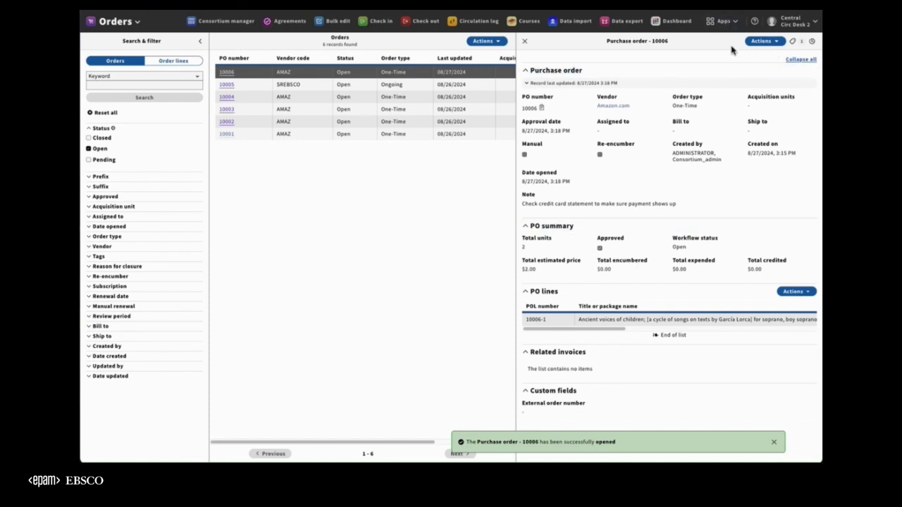
# Go to Receiving for the opened order's title and examine the affiliation and holdings of both expected pieces, cancelling each edit form.
pyautogui.click(759, 41)
pyautogui.click(715, 93)
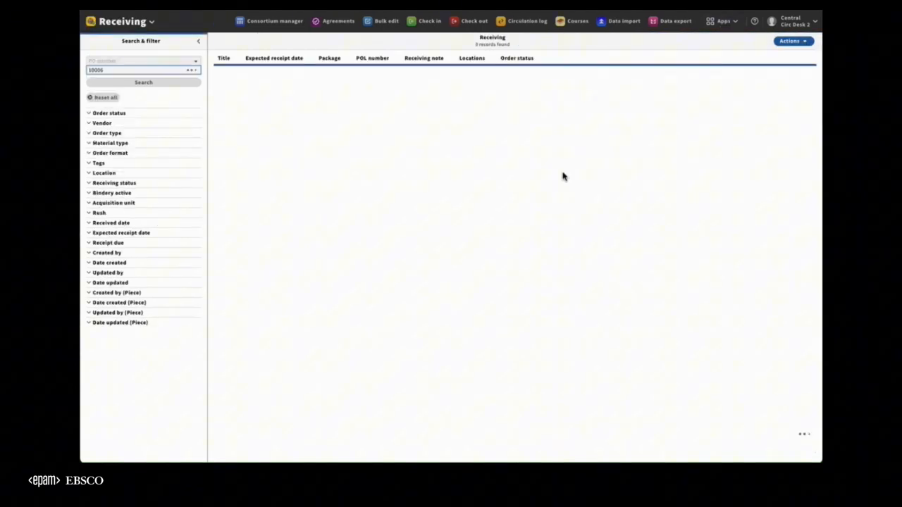
pyautogui.click(269, 74)
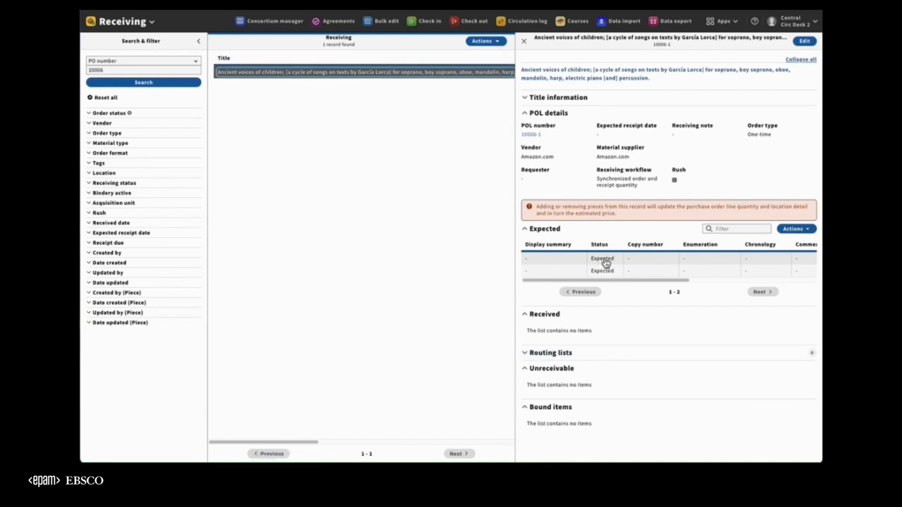
pyautogui.click(605, 262)
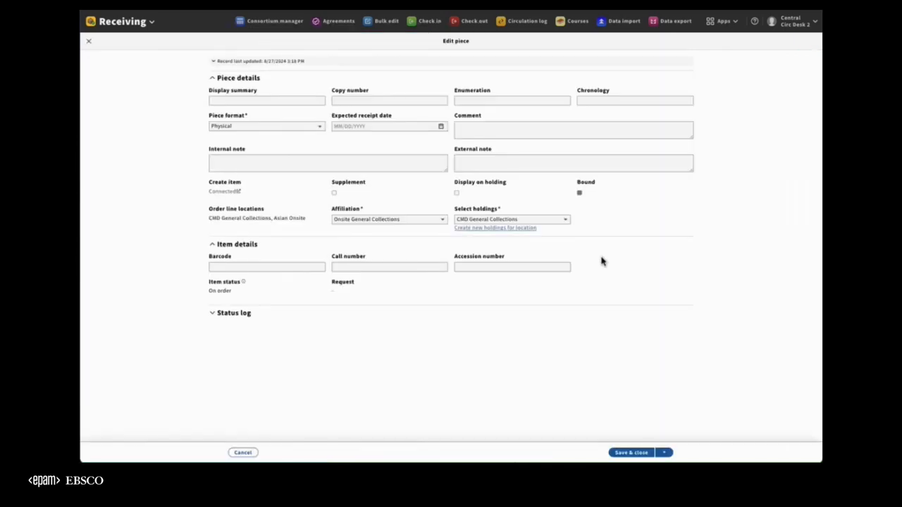
pyautogui.click(250, 452)
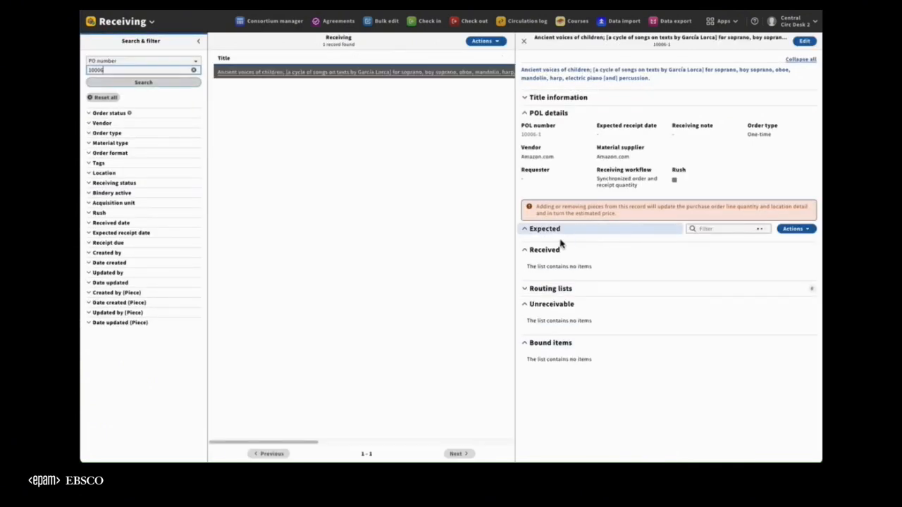
pyautogui.click(591, 271)
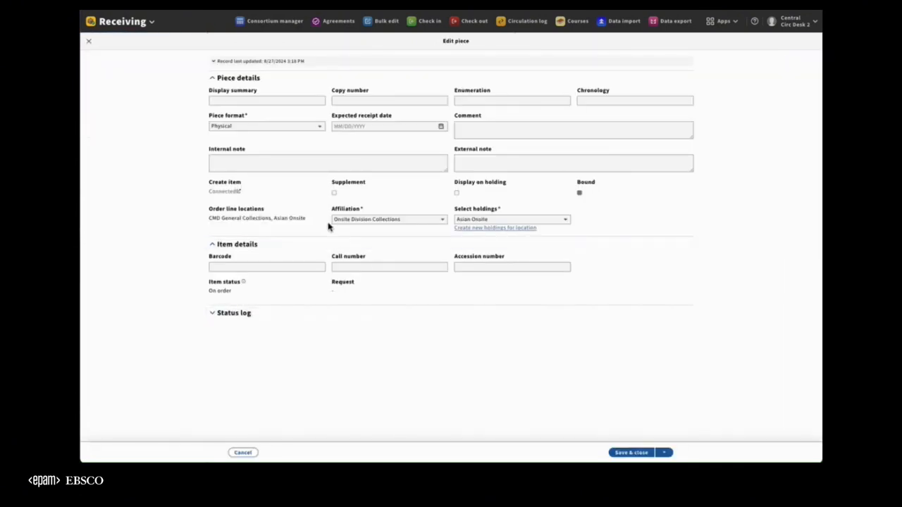
pyautogui.click(251, 453)
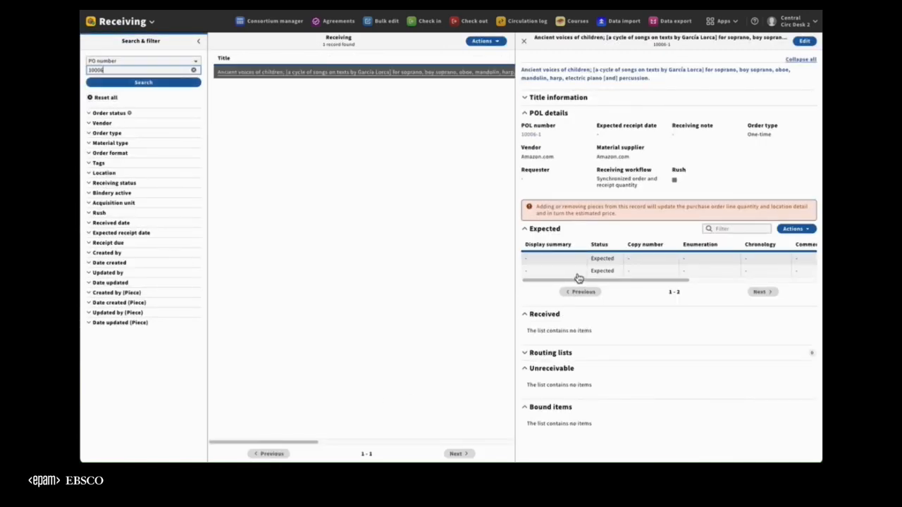
# Switch the active affiliation to Onsite General Collections.
pyautogui.click(794, 22)
pyautogui.click(712, 54)
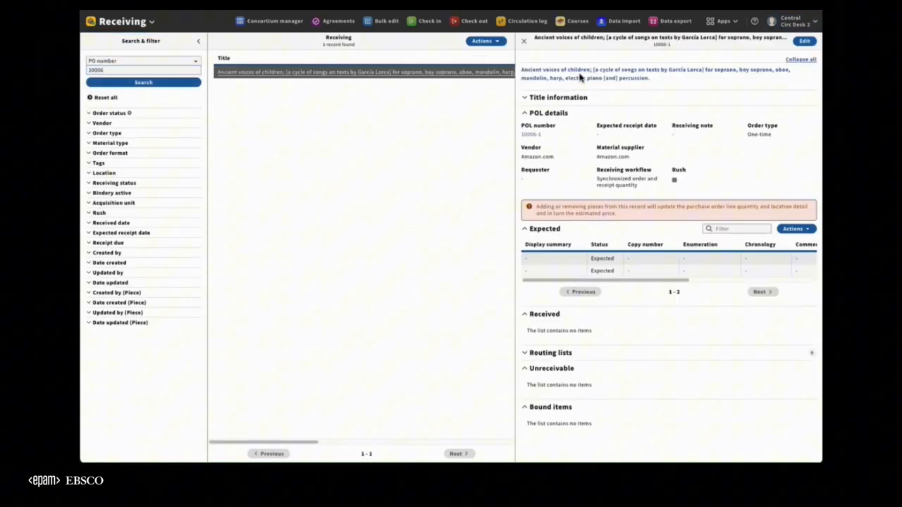
pyautogui.click(458, 84)
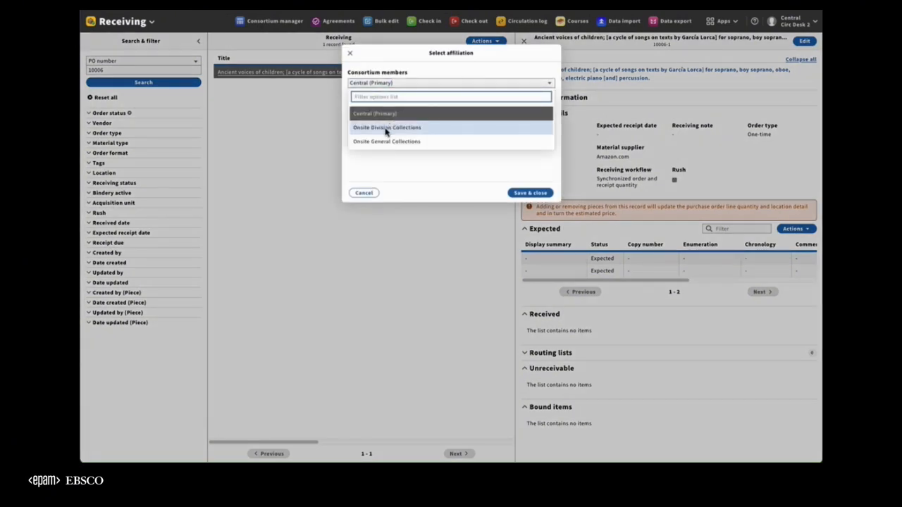
pyautogui.click(386, 141)
pyautogui.click(530, 192)
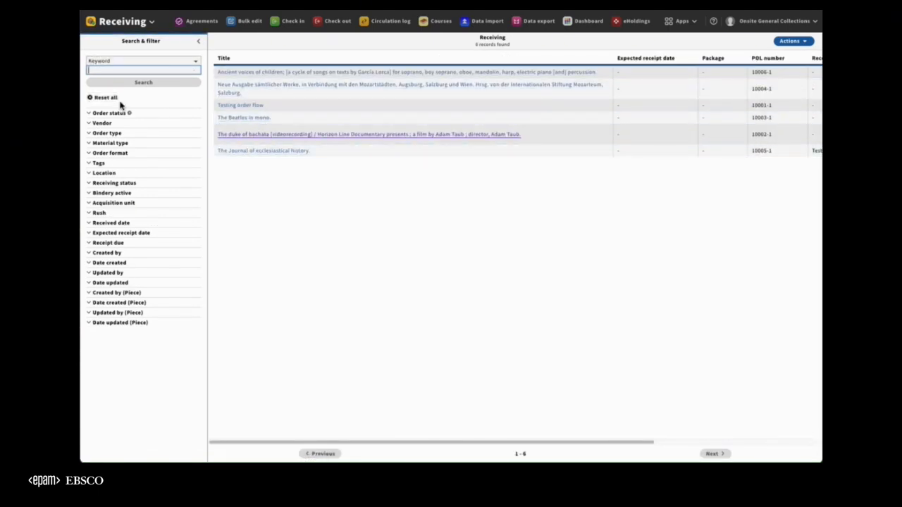
# Open the Ancient voices of children title in the receiving list to examine its expected pieces.
pyautogui.click(260, 75)
pyautogui.click(260, 86)
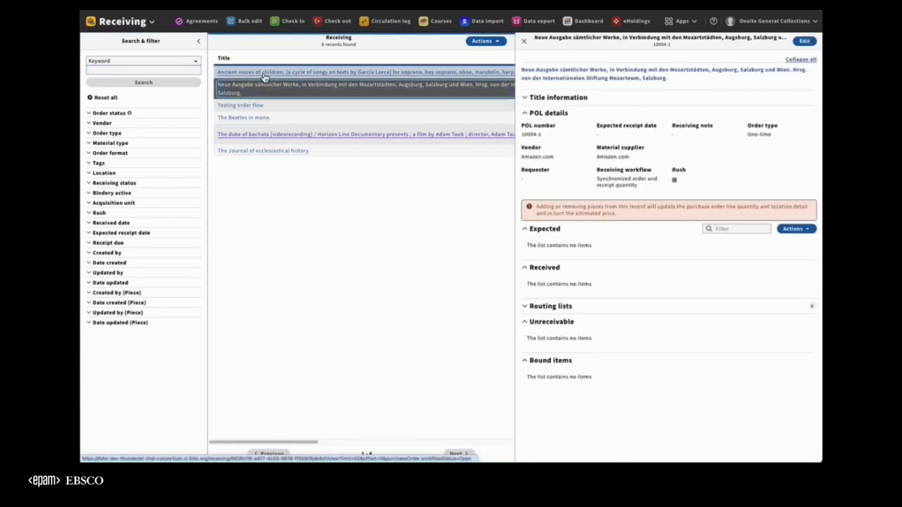
pyautogui.click(263, 75)
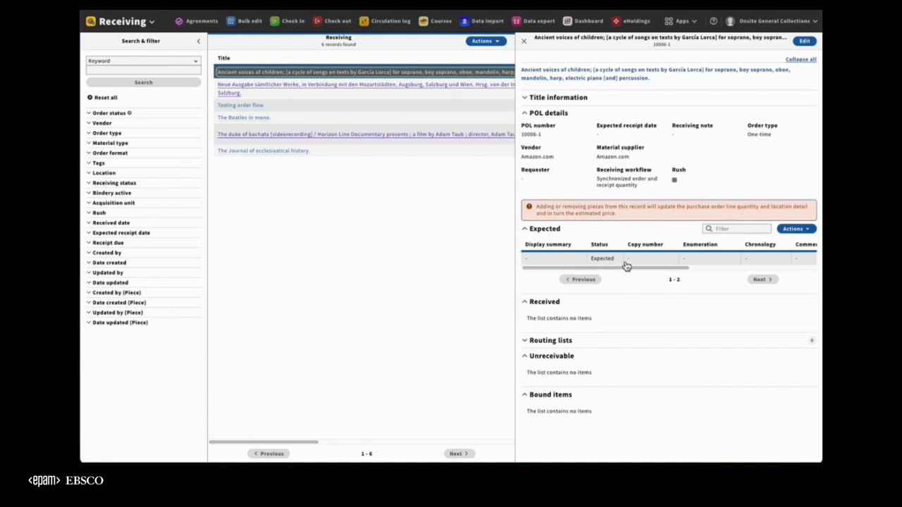
# Open the expected piece to examine its affiliation and holdings, and cancel the edit form.
pyautogui.click(627, 261)
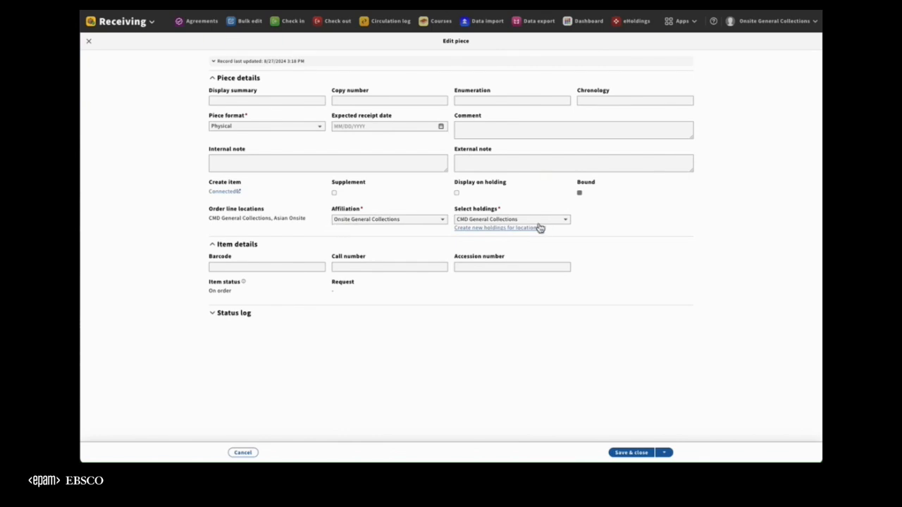
pyautogui.click(243, 454)
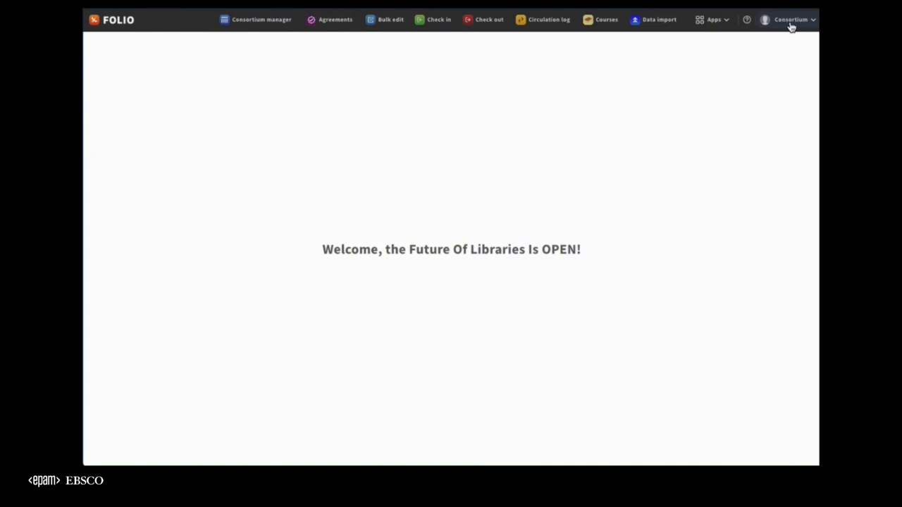
# Go to the Consortium manager, browse College's authorization policies and open the Business Hours policy.
pyautogui.click(268, 23)
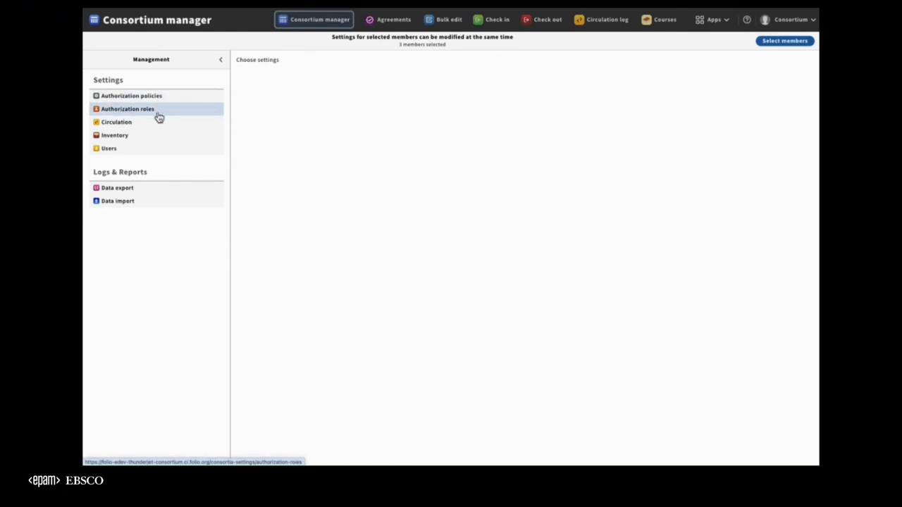
pyautogui.click(137, 98)
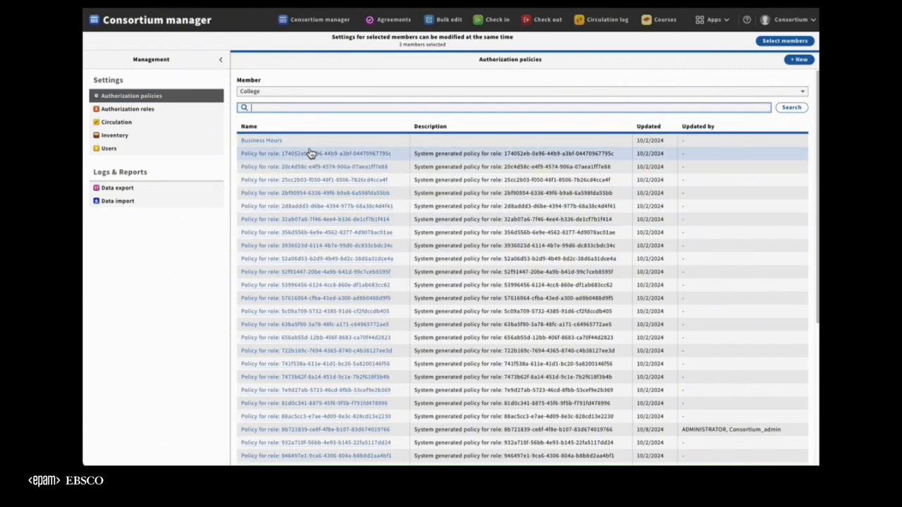
pyautogui.scroll(-2, 343, 148)
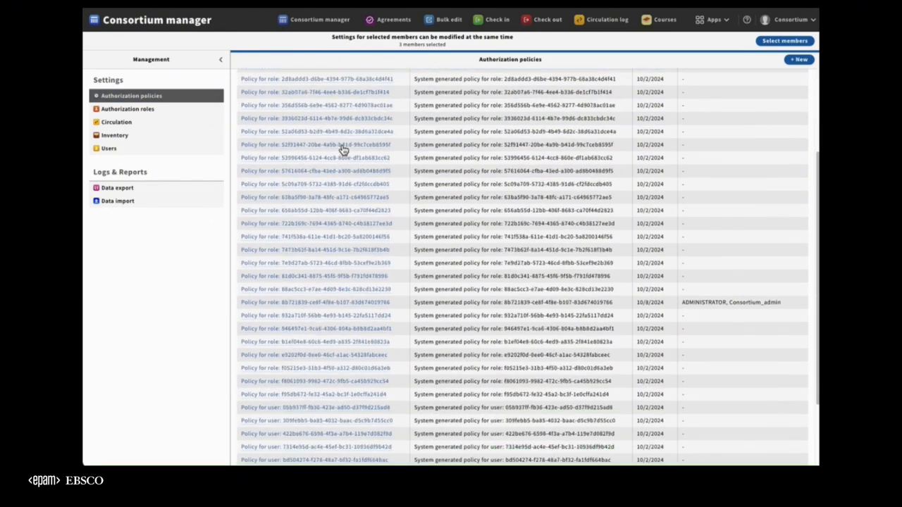
pyautogui.scroll(2, 342, 149)
pyautogui.click(258, 144)
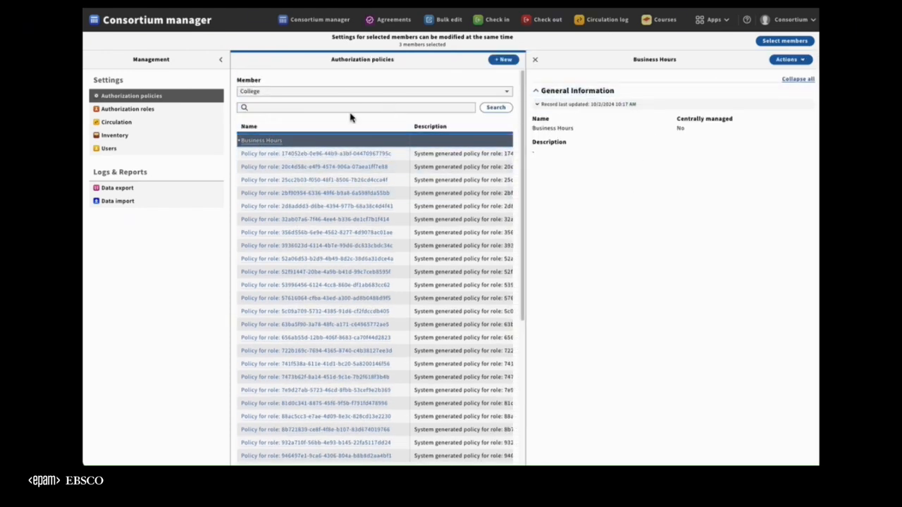
# View the authorization policies of the Consortium member and University, closing the Business Hours details.
pyautogui.click(276, 95)
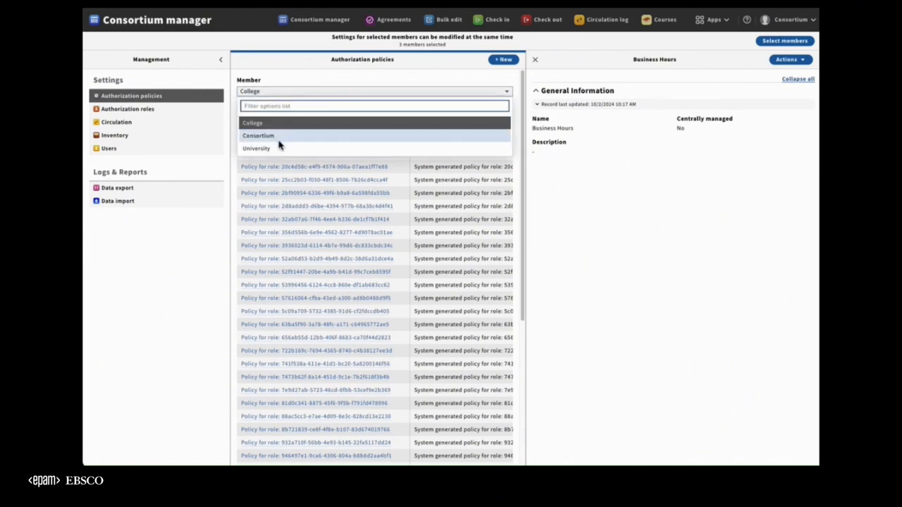
pyautogui.click(280, 136)
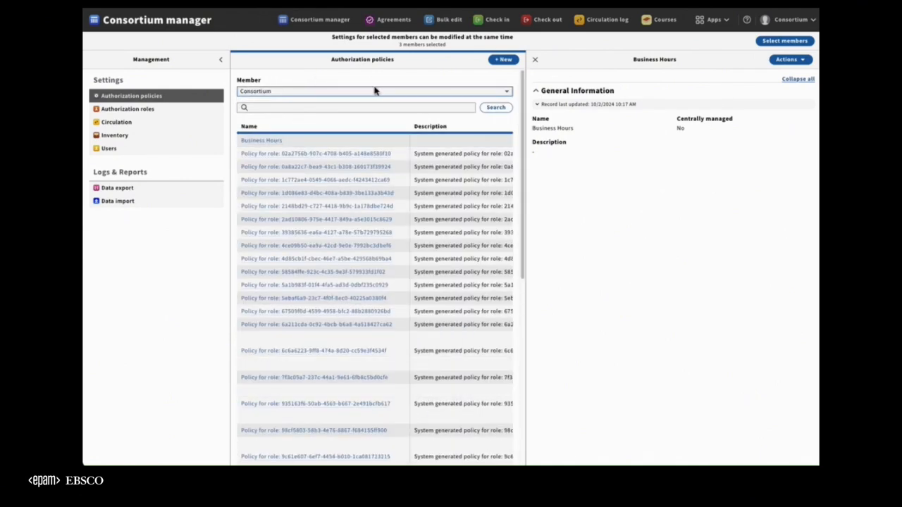
pyautogui.click(535, 59)
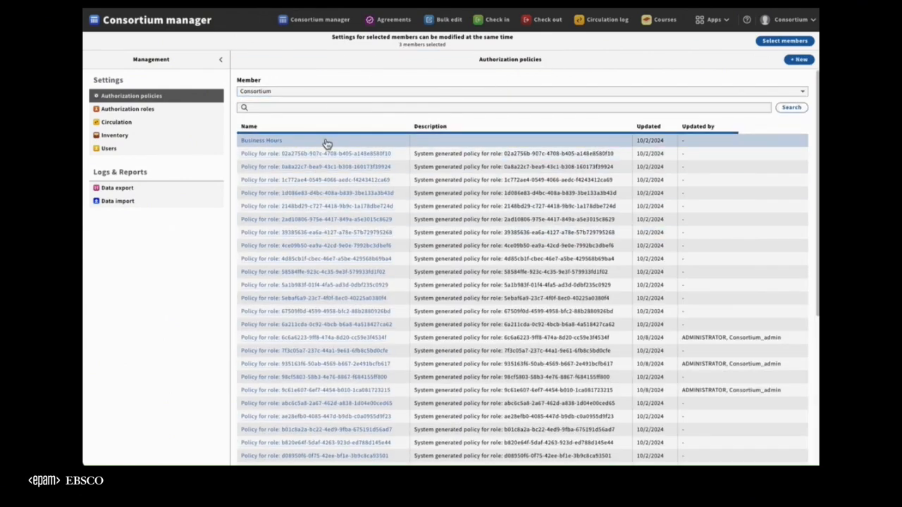
pyautogui.click(314, 93)
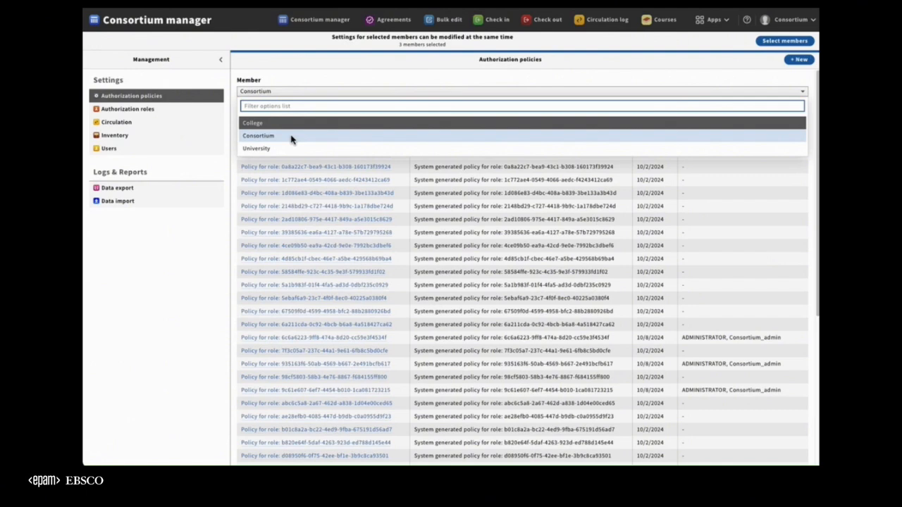
pyautogui.click(288, 137)
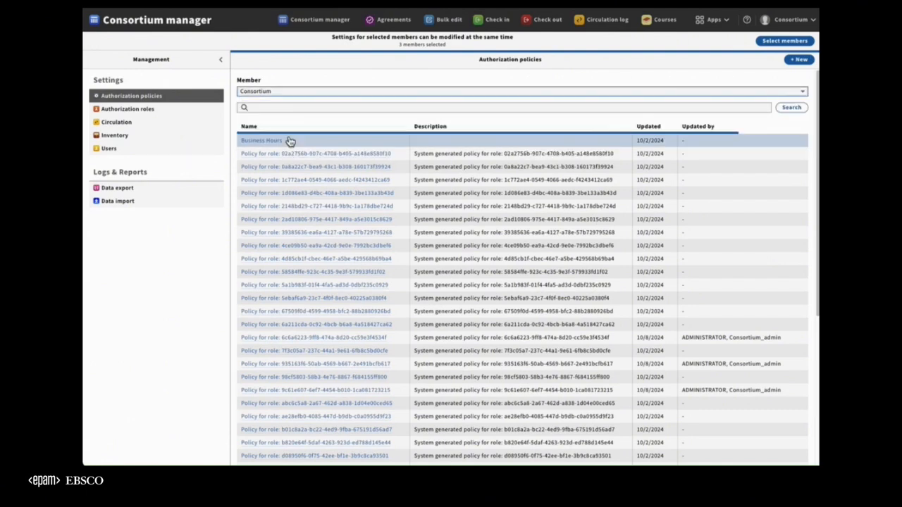
pyautogui.click(283, 98)
pyautogui.click(331, 148)
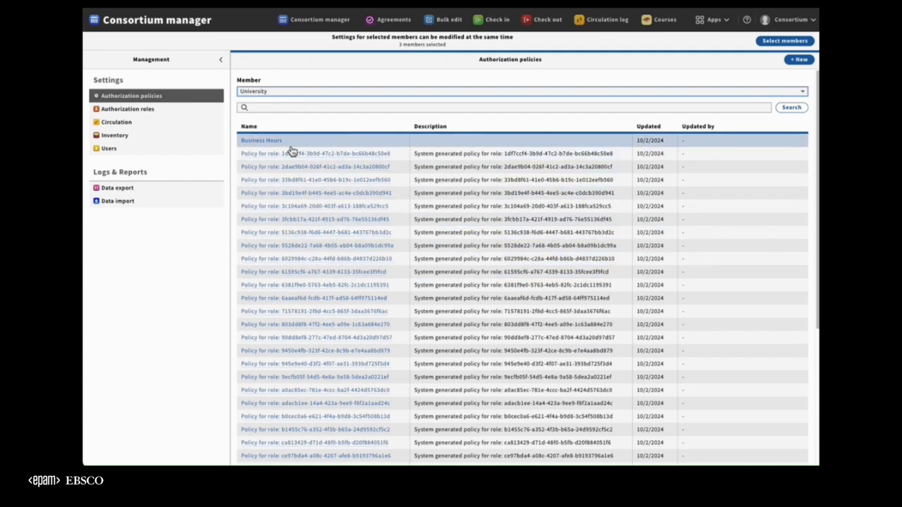
# Open the authorization roles and compare the role lists of the Consortium member and College.
pyautogui.click(156, 112)
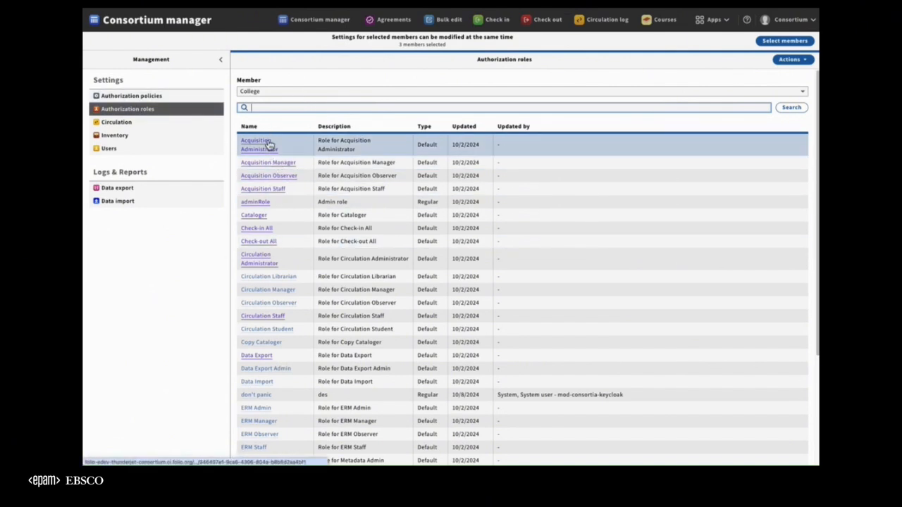
pyautogui.click(292, 92)
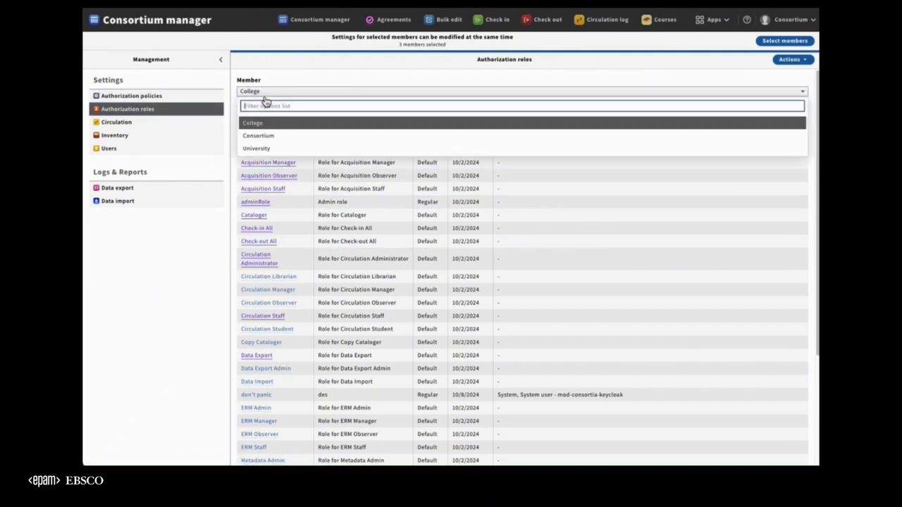
pyautogui.click(289, 137)
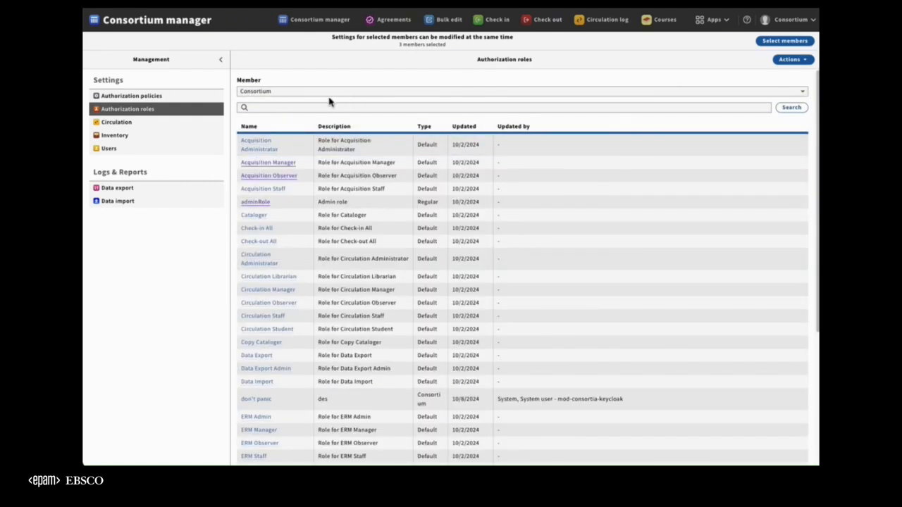
pyautogui.click(290, 94)
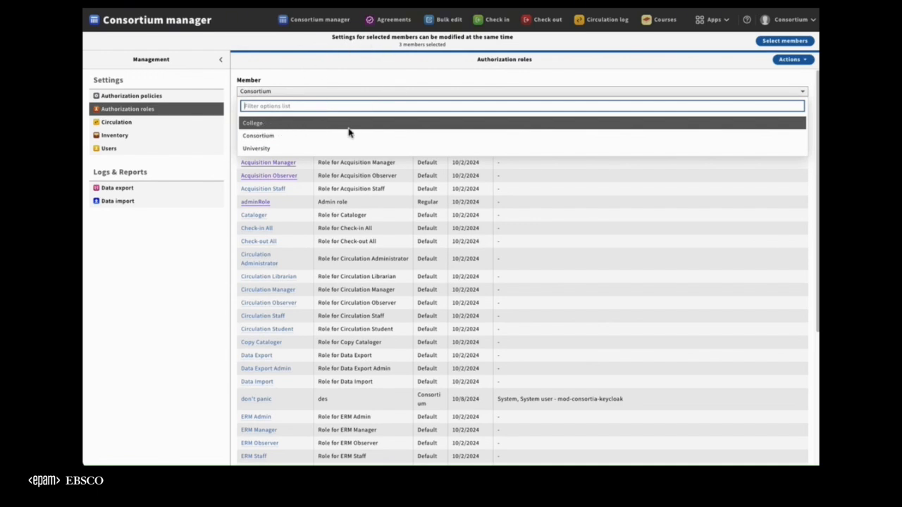
pyautogui.click(261, 127)
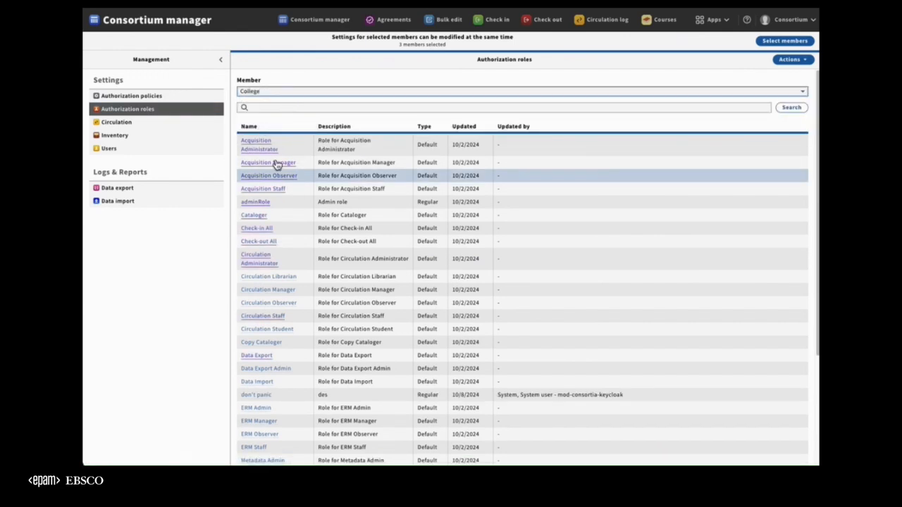
# Remove College from the selected consortium members and check which members can be chosen for authorization roles.
pyautogui.click(784, 40)
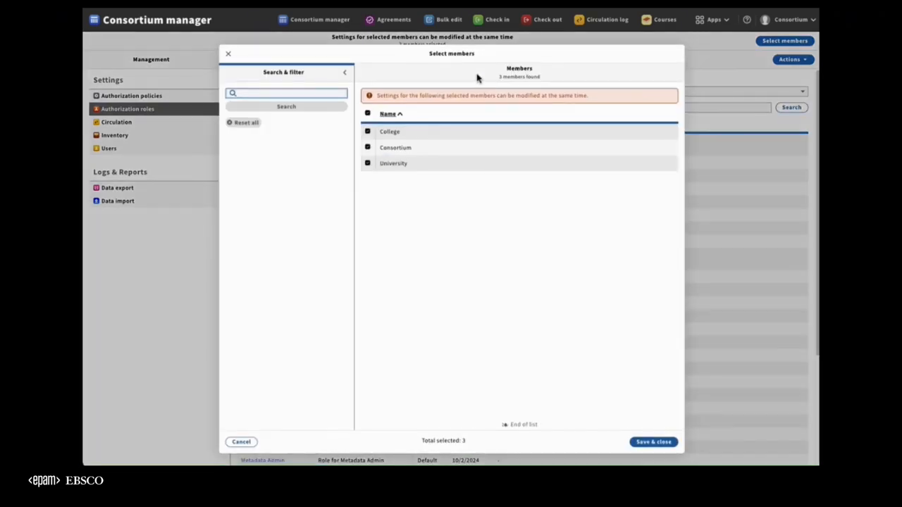
pyautogui.click(368, 132)
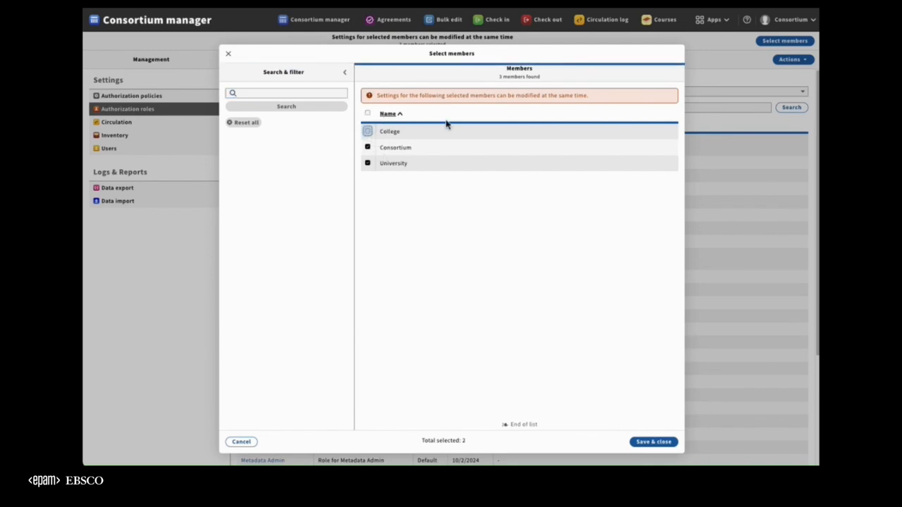
pyautogui.click(654, 444)
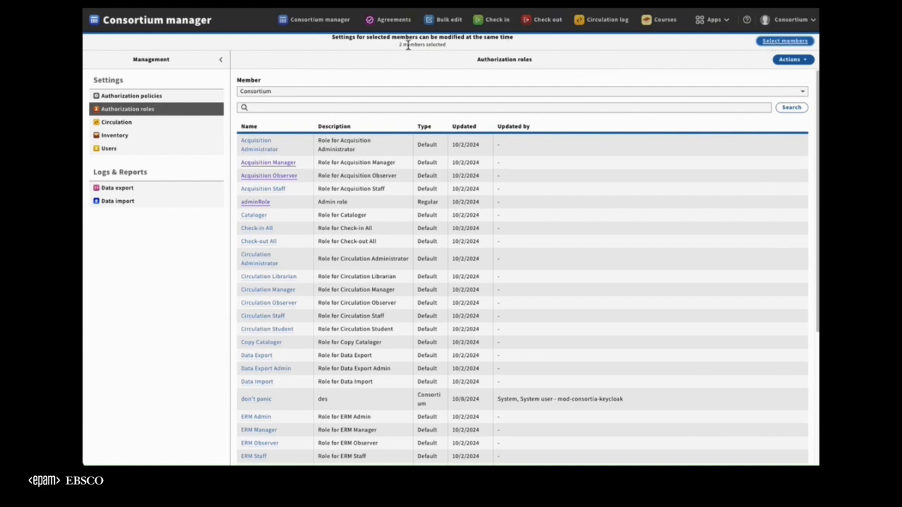
pyautogui.click(287, 91)
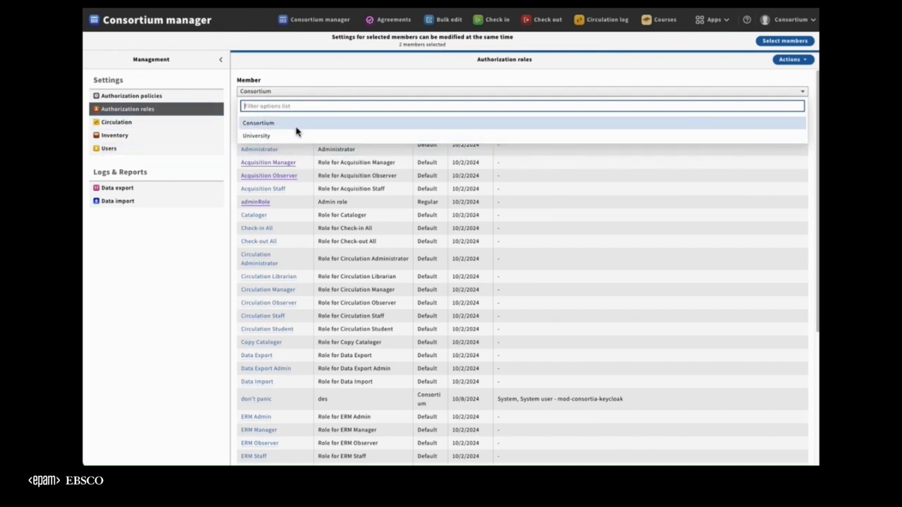
# Add College back to the selected consortium members and save the selection.
pyautogui.click(782, 41)
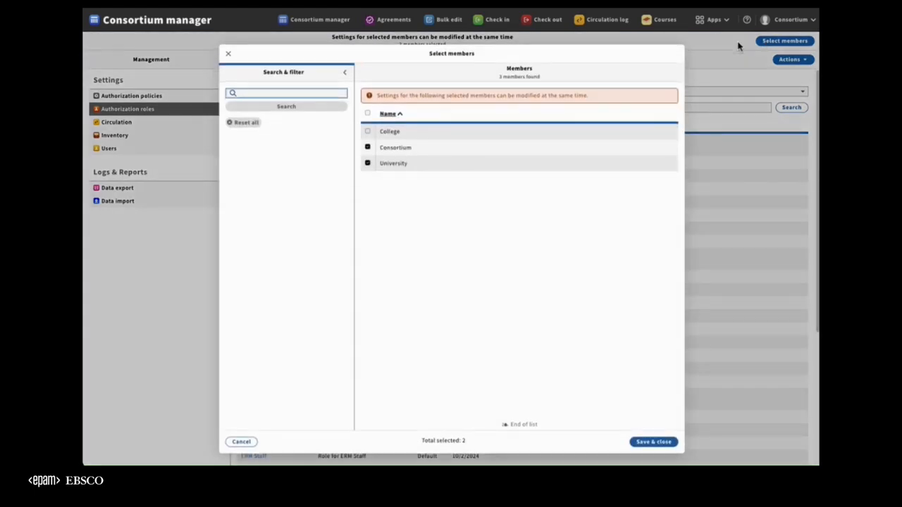
pyautogui.click(367, 131)
pyautogui.click(650, 442)
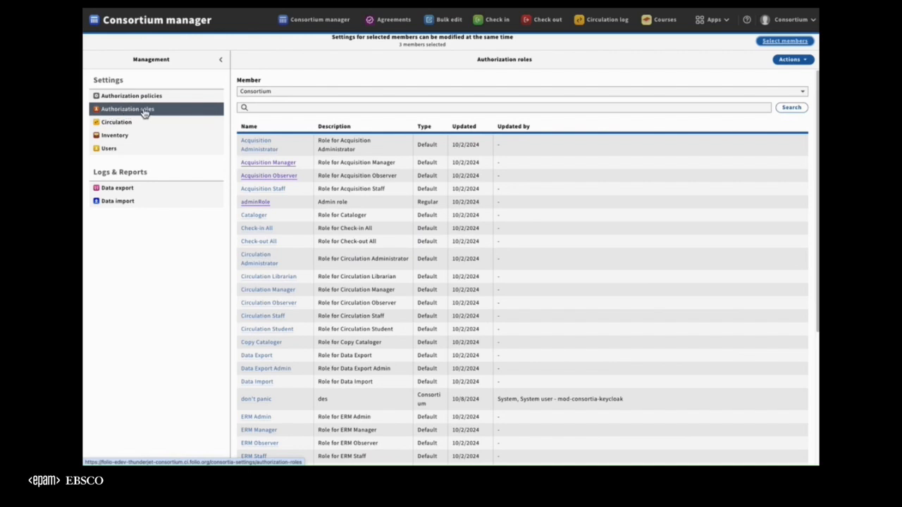
# Open College's Acquisition Observer role to examine its details, and review the actions available for authorization roles.
pyautogui.click(282, 93)
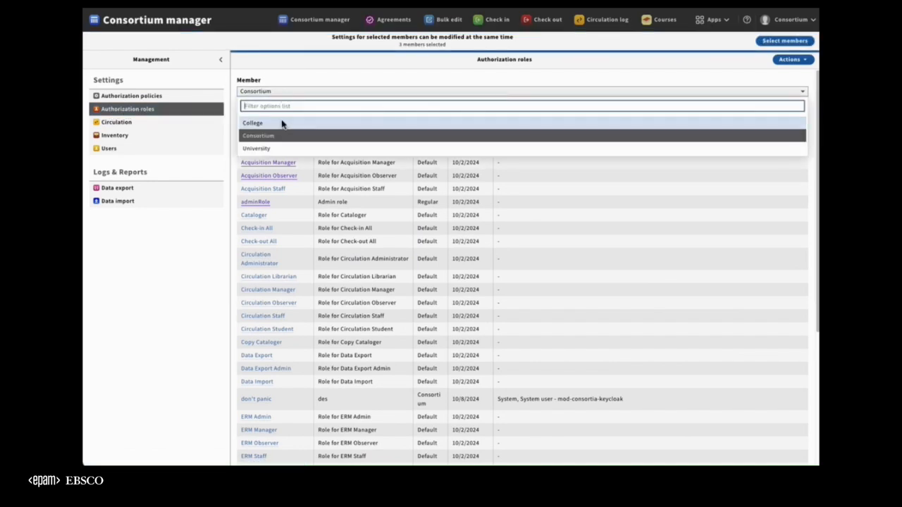
pyautogui.click(278, 122)
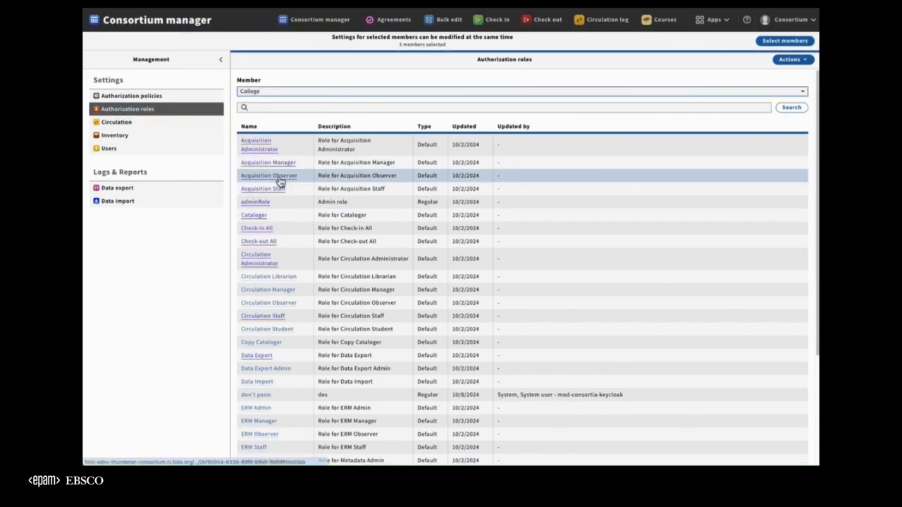
pyautogui.click(279, 180)
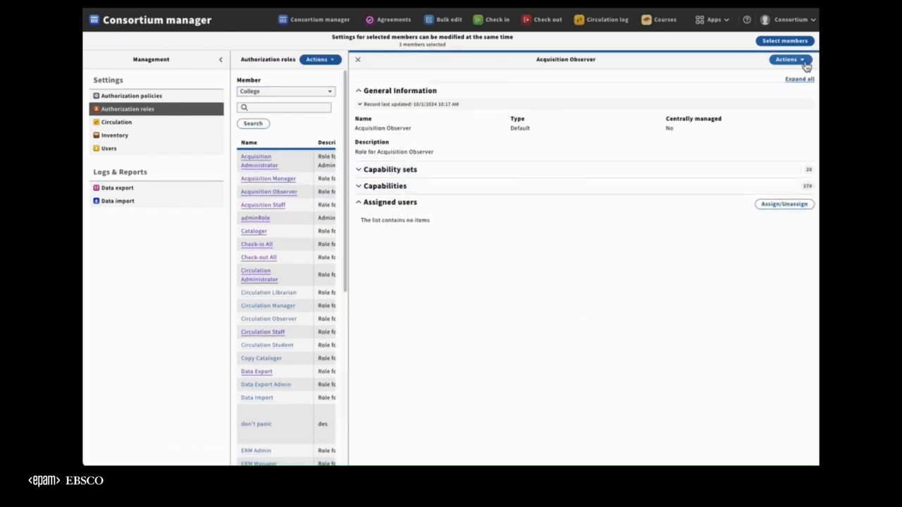
pyautogui.scroll(-5, 298, 308)
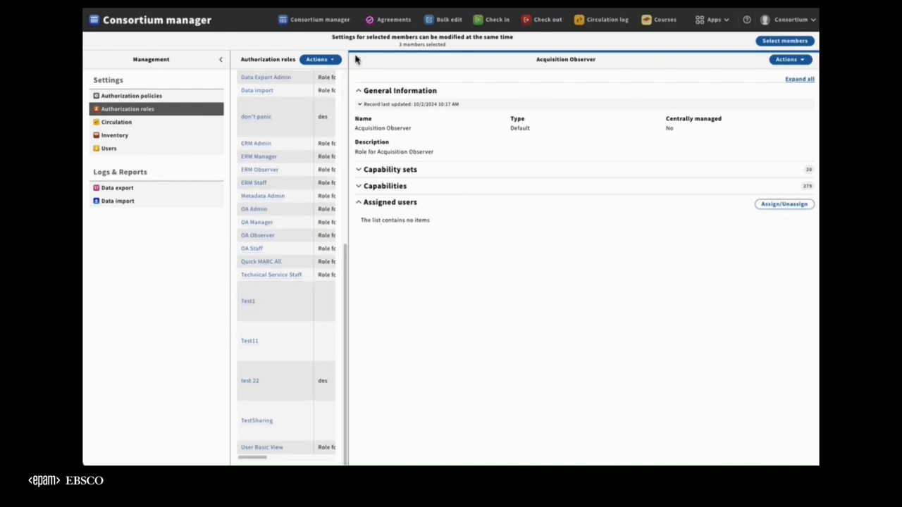
pyautogui.click(315, 59)
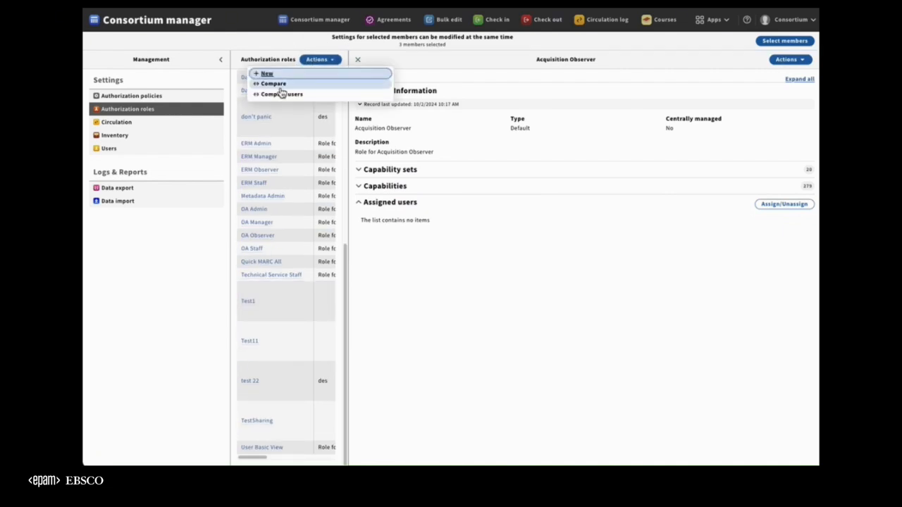
pyautogui.click(274, 59)
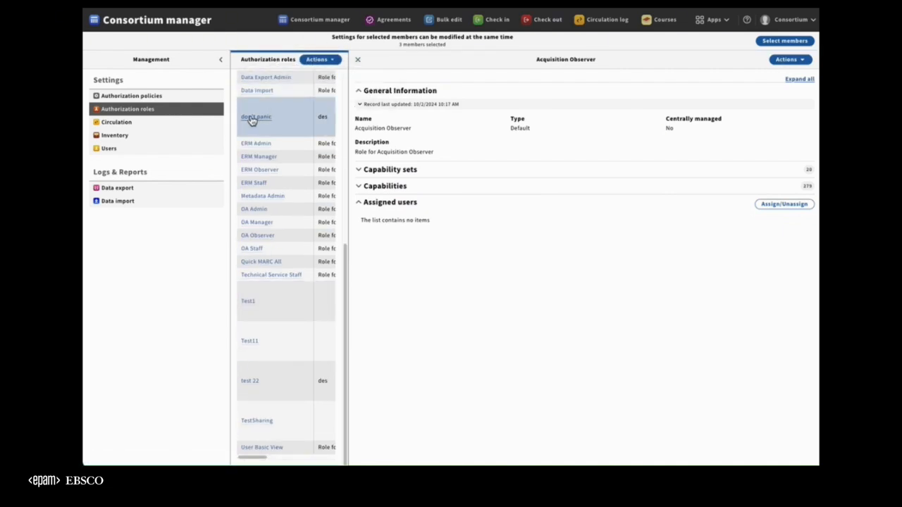
pyautogui.scroll(5, 258, 121)
# Show the Consortium member's authorization roles, close the previous role's details and open the Acquisition Manager role.
pyautogui.click(276, 93)
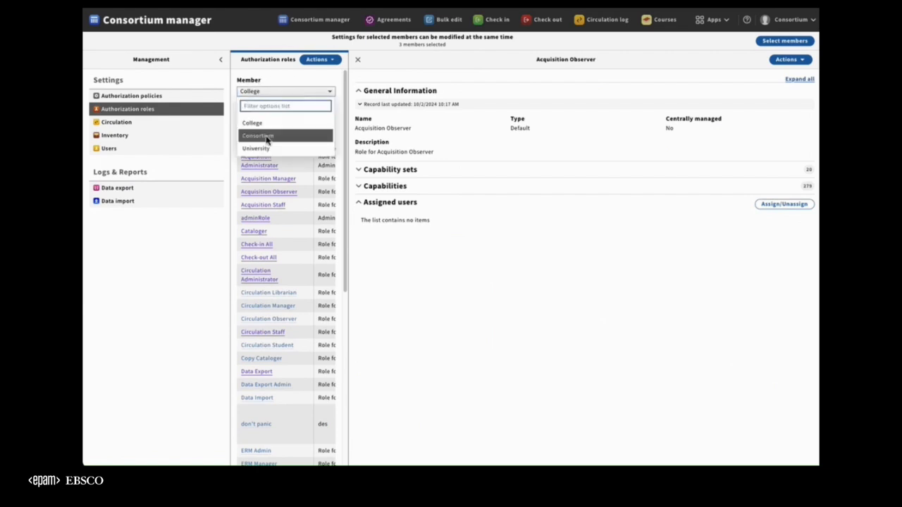
pyautogui.click(271, 135)
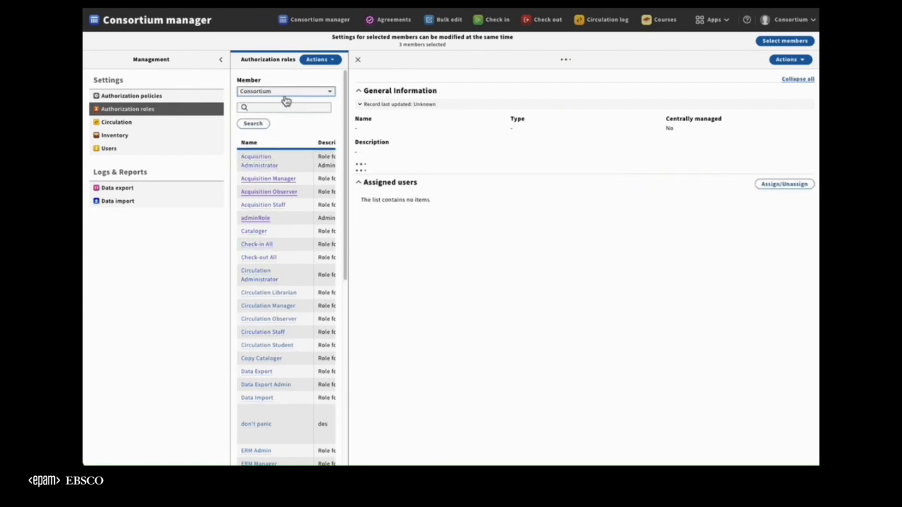
pyautogui.moveTo(351, 101); pyautogui.dragTo(397, 102)
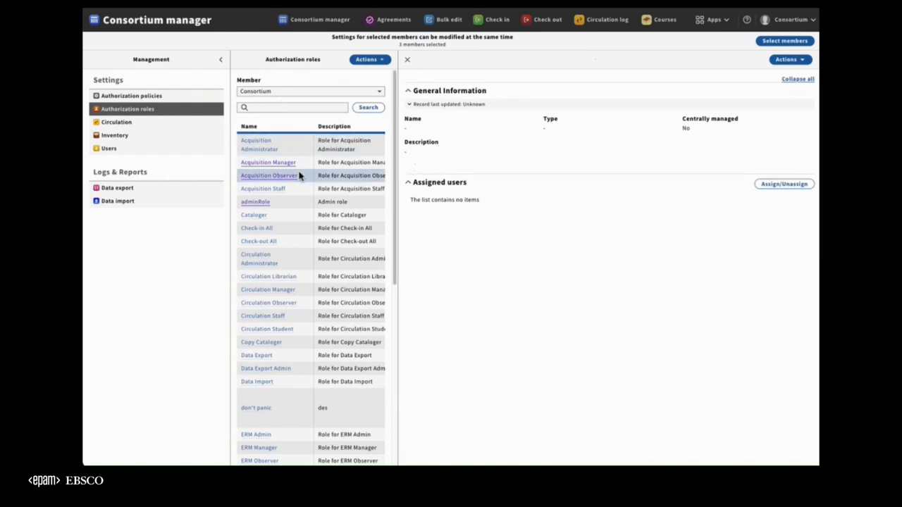
pyautogui.click(408, 60)
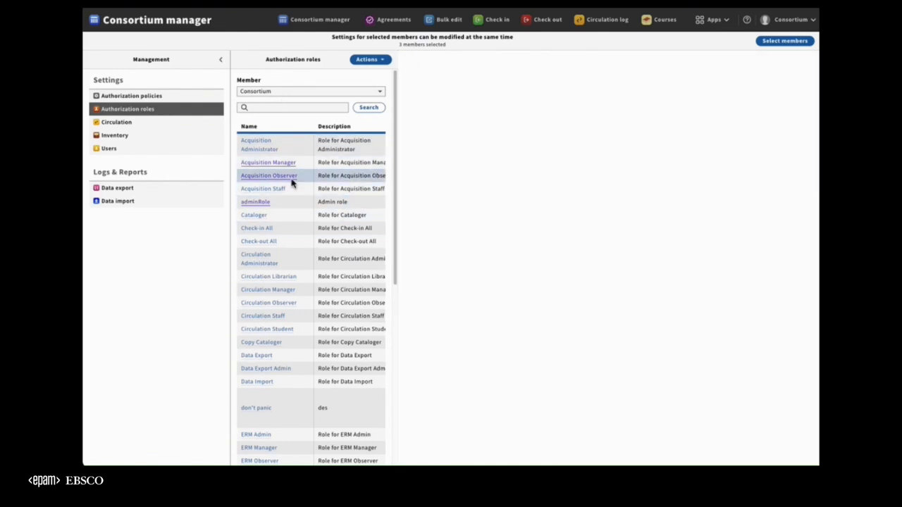
pyautogui.click(271, 163)
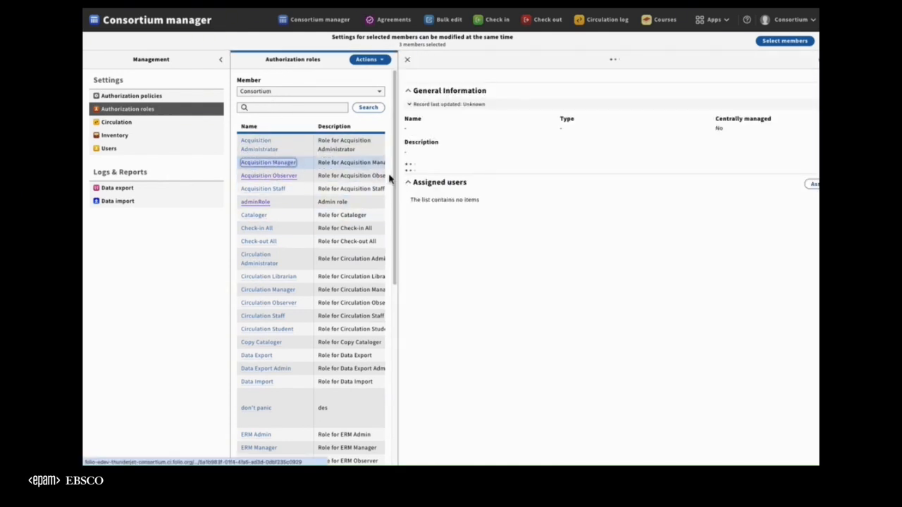
# Check the consortium member selection without changing it, widen the Acquisition Manager role's details and review the actions available for it.
pyautogui.click(788, 42)
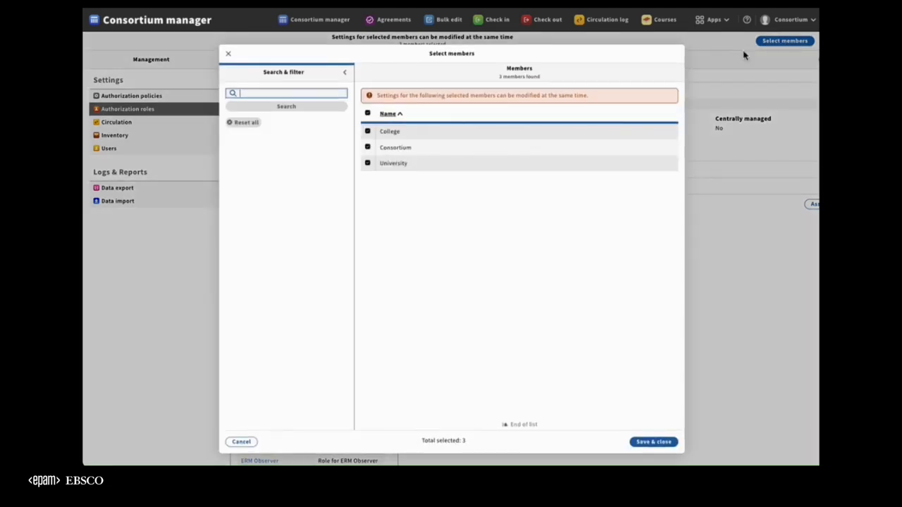
pyautogui.click(242, 442)
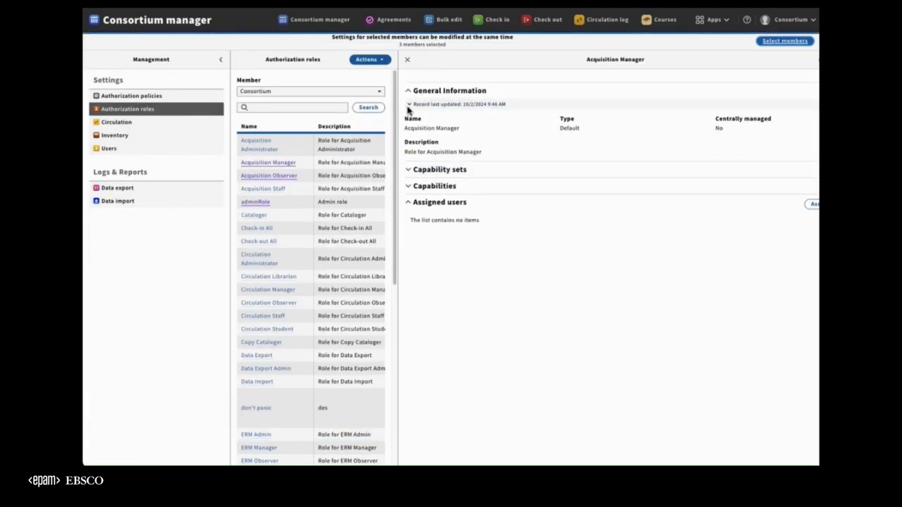
pyautogui.moveTo(402, 104); pyautogui.dragTo(358, 97)
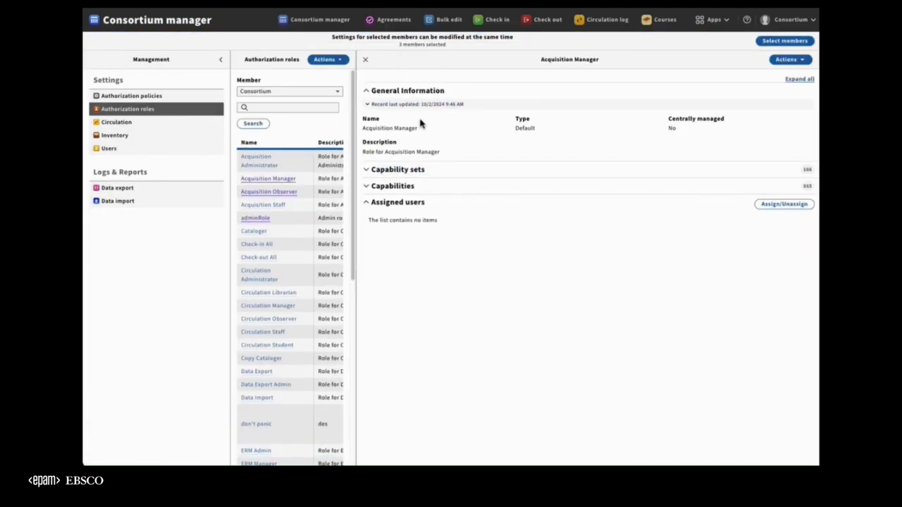
pyautogui.click(793, 63)
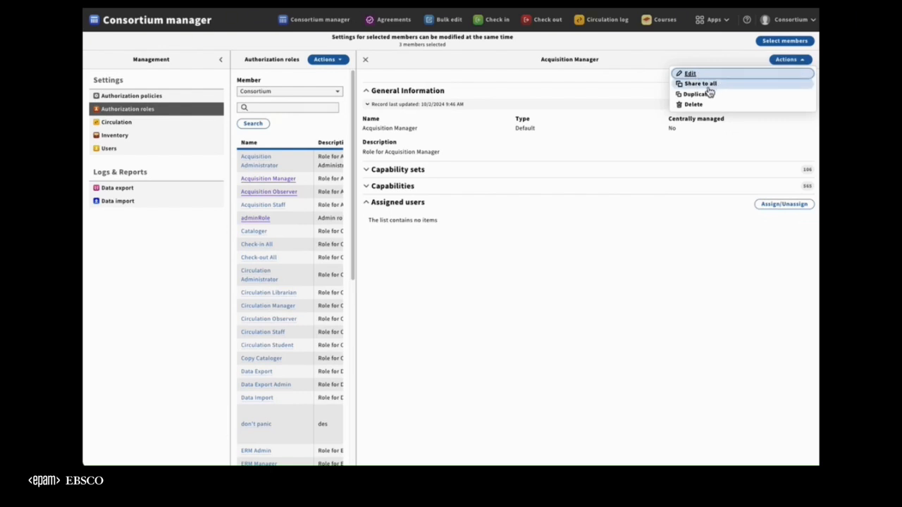
# Open the Consortium member's Test Sharing role and try to share it with all members.
pyautogui.click(296, 137)
pyautogui.scroll(-5, 286, 211)
pyautogui.click(266, 423)
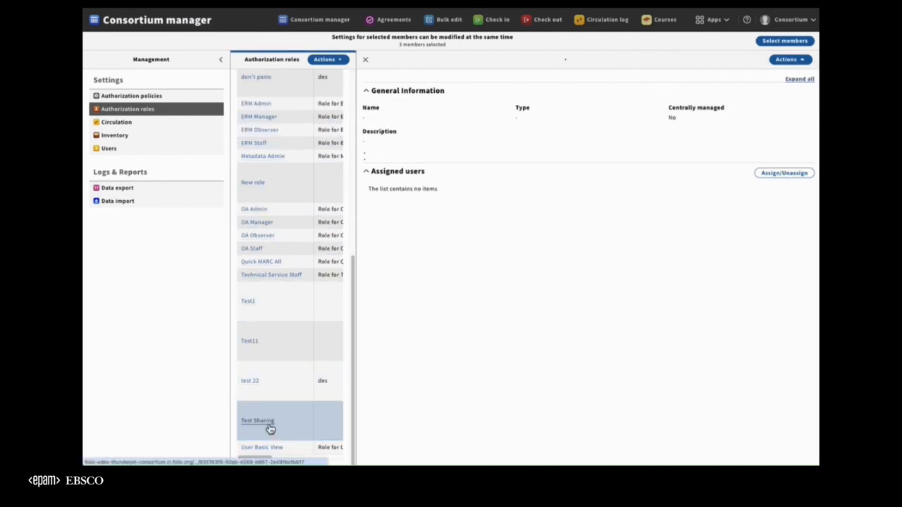
pyautogui.click(798, 60)
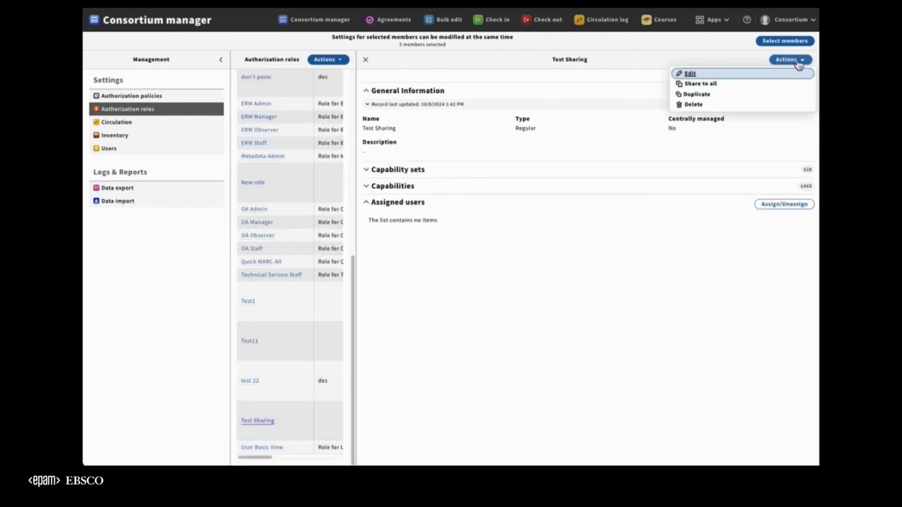
pyautogui.click(714, 85)
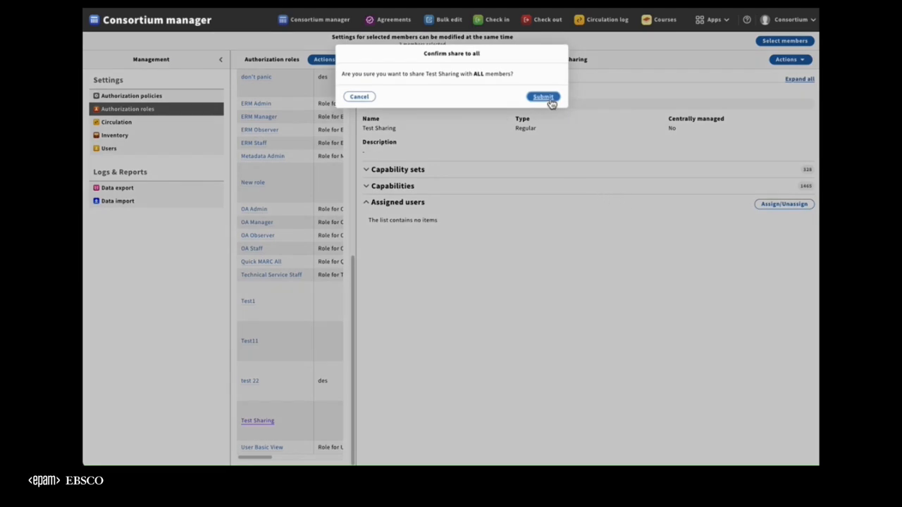
pyautogui.click(554, 103)
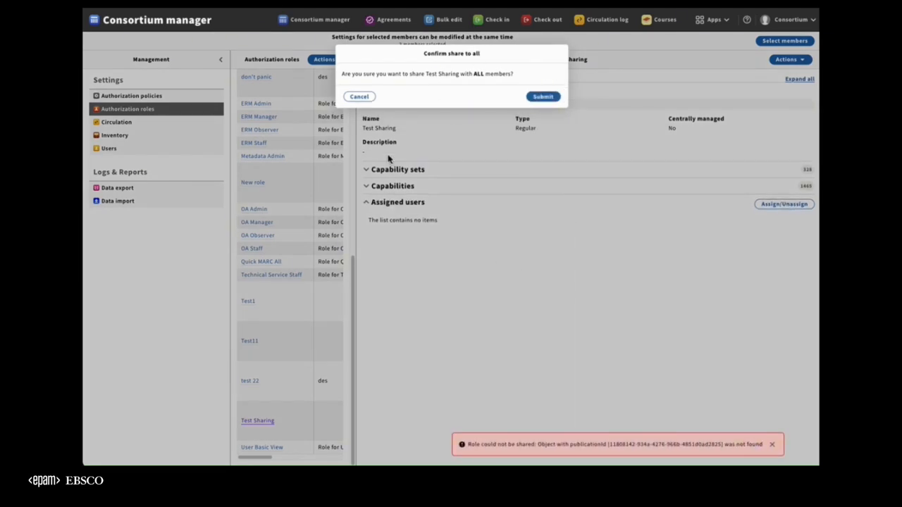
pyautogui.click(361, 97)
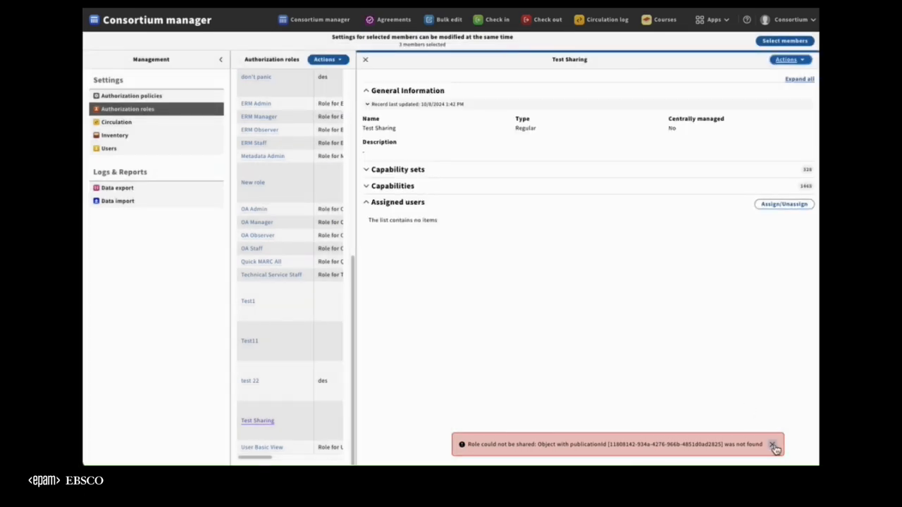
pyautogui.click(774, 446)
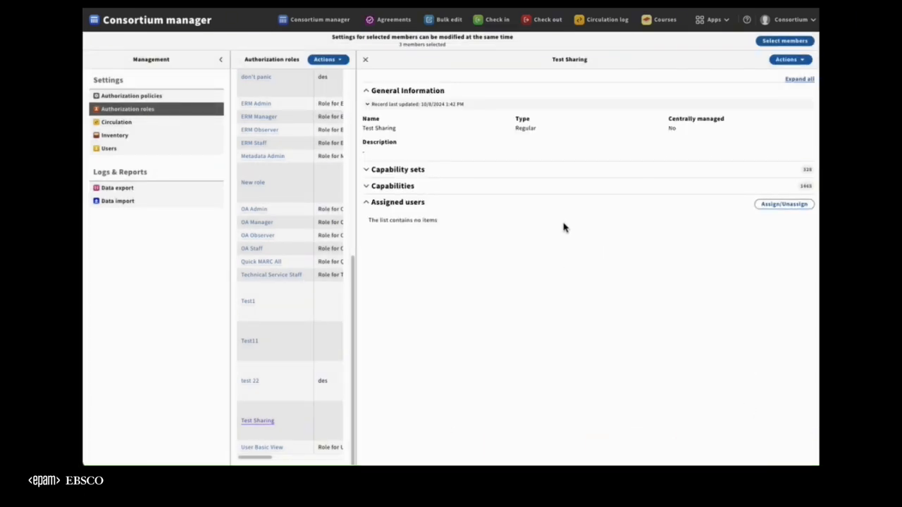
# Examine the Test Sharing role's capability sets and its centrally managed setting, and collapse the capability sets again.
pyautogui.click(416, 171)
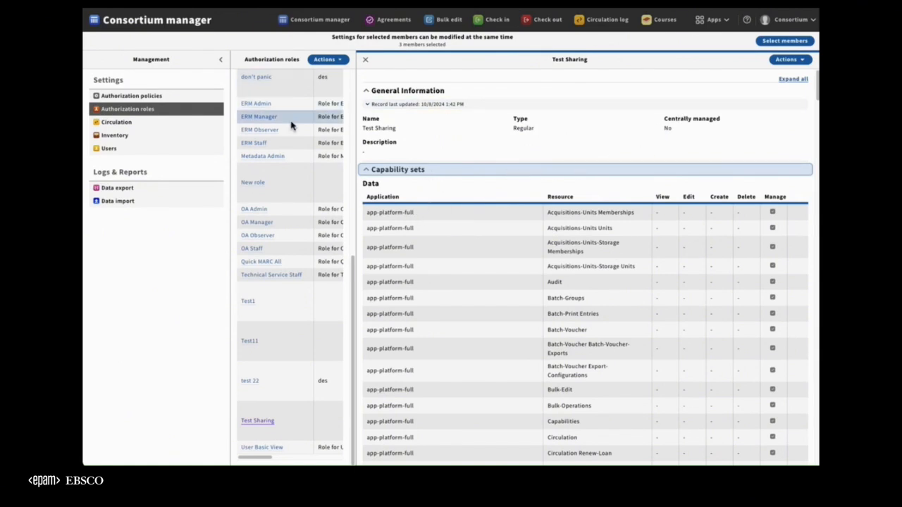
pyautogui.scroll(10, 291, 125)
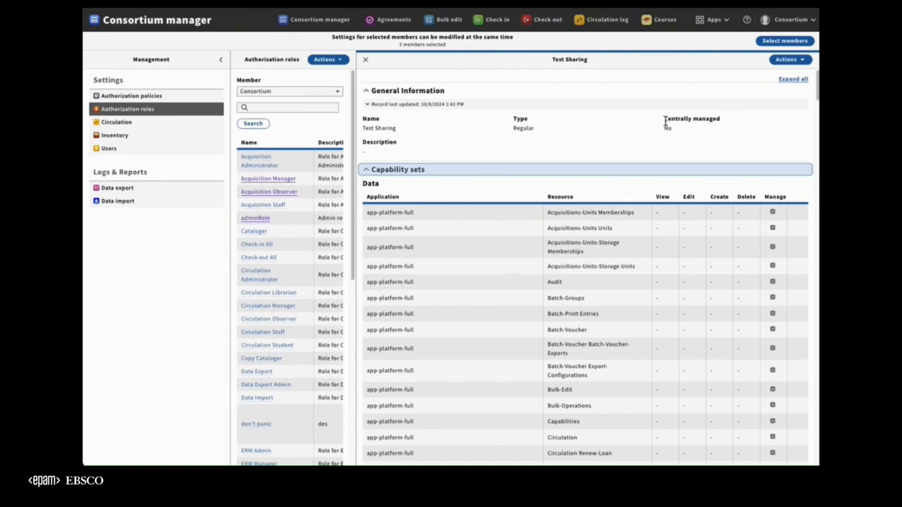
pyautogui.moveTo(665, 121); pyautogui.dragTo(721, 120)
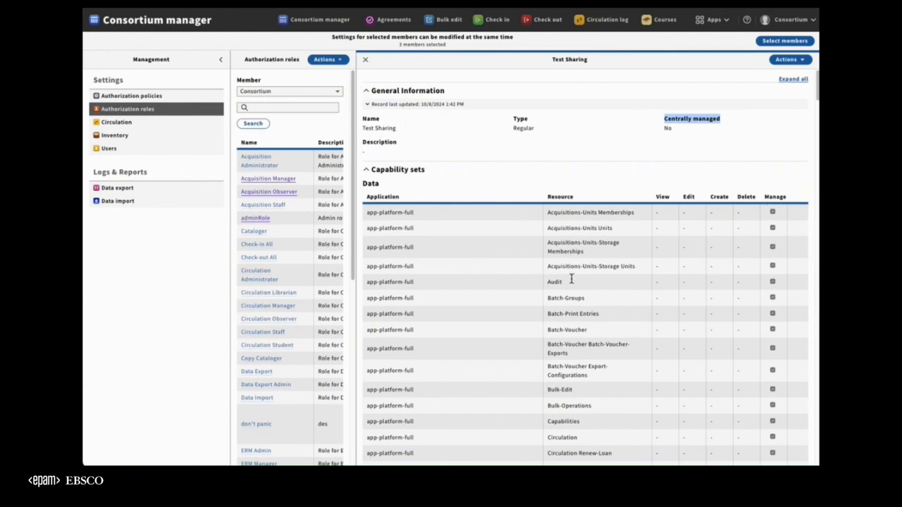
pyautogui.click(371, 131)
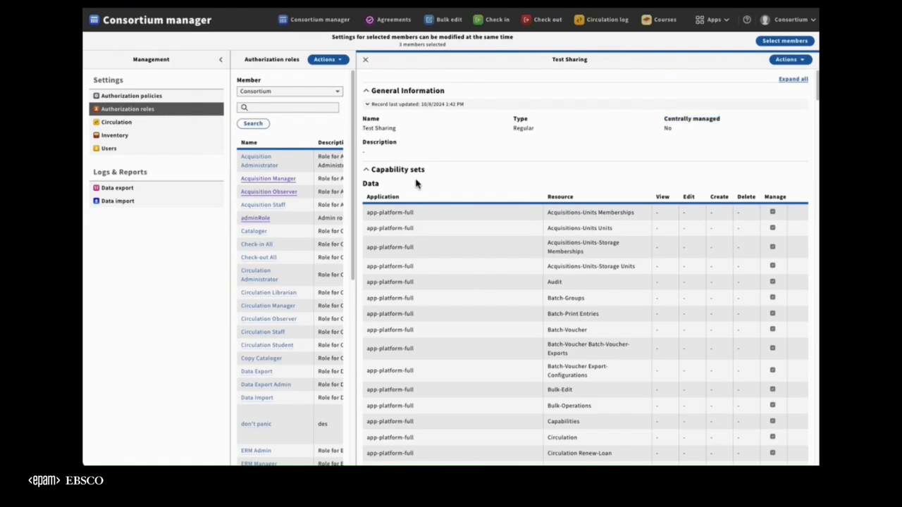
pyautogui.click(394, 170)
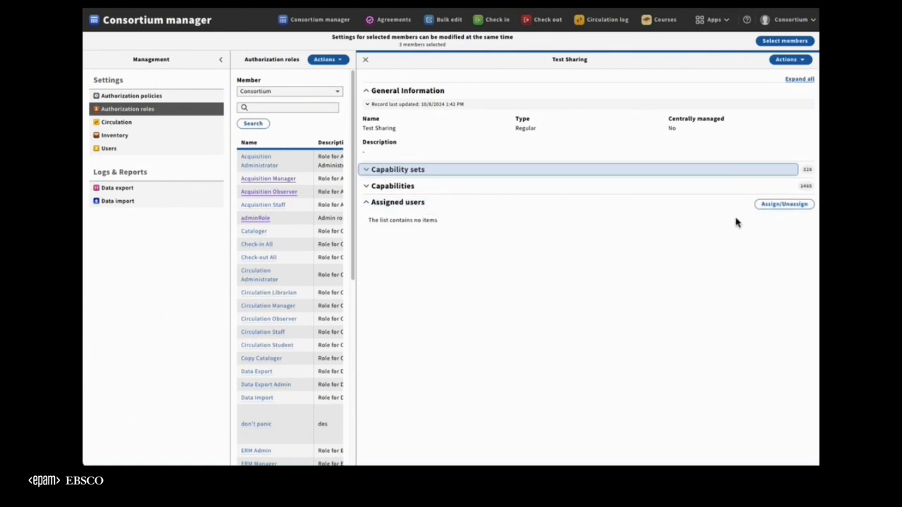
# Assign the active College and Consortium administrator accounts to the Consortium member's Test Sharing role.
pyautogui.click(773, 211)
pyautogui.click(284, 158)
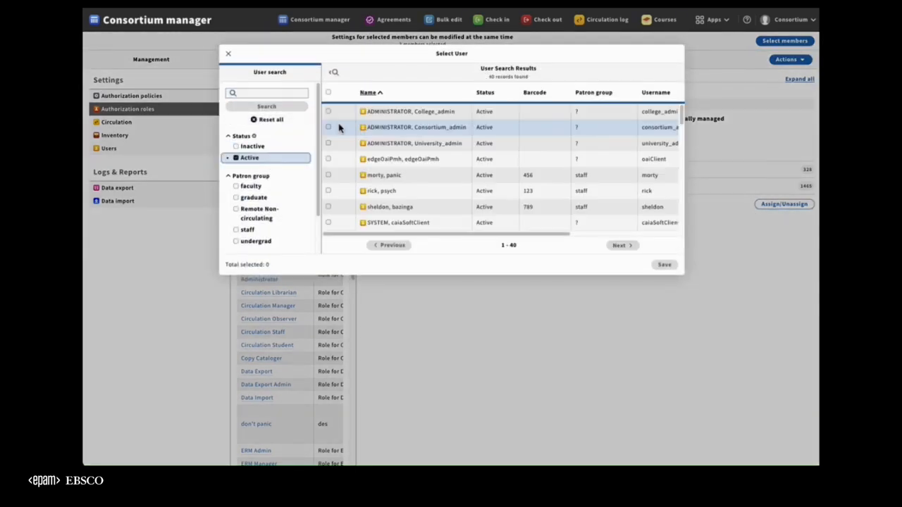
pyautogui.click(328, 112)
pyautogui.click(327, 127)
pyautogui.click(664, 264)
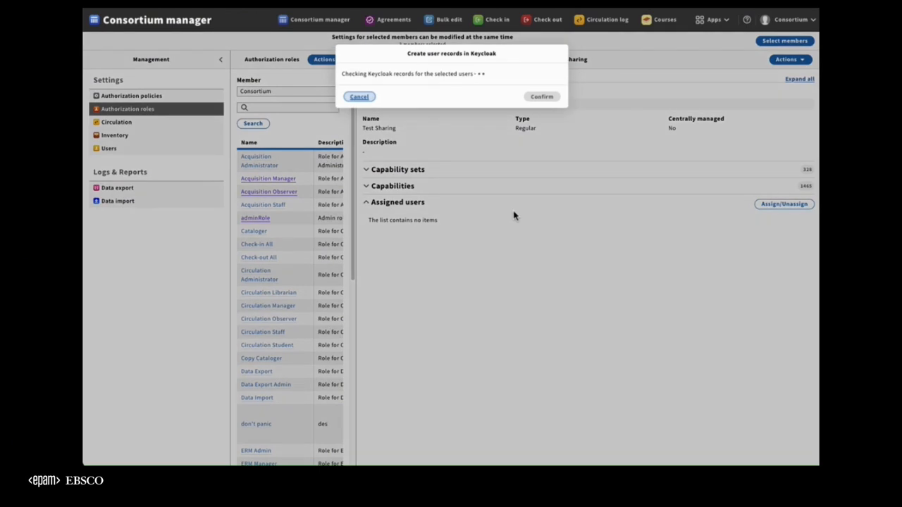
pyautogui.click(542, 97)
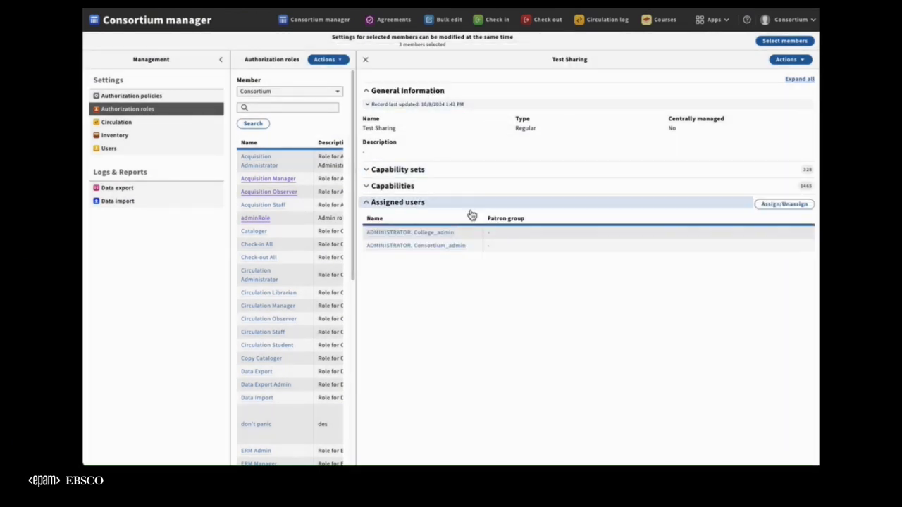
# Show College's authorization roles and open its Test Sharing role.
pyautogui.scroll(-5, 303, 275)
pyautogui.scroll(5, 304, 276)
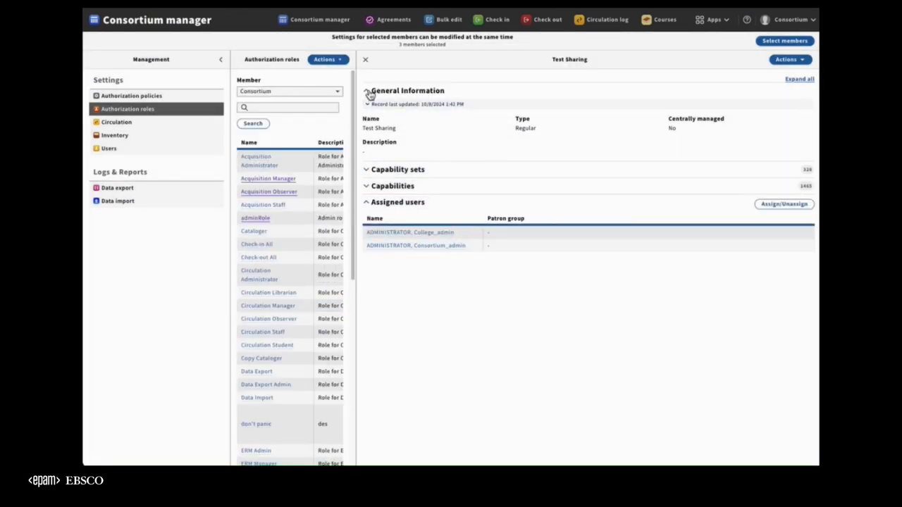
pyautogui.click(326, 93)
pyautogui.click(290, 123)
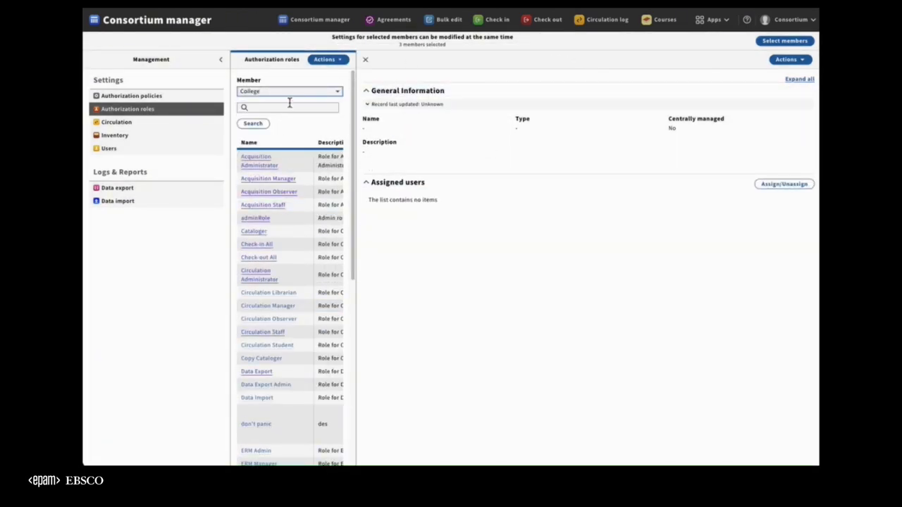
pyautogui.scroll(-3, 297, 152)
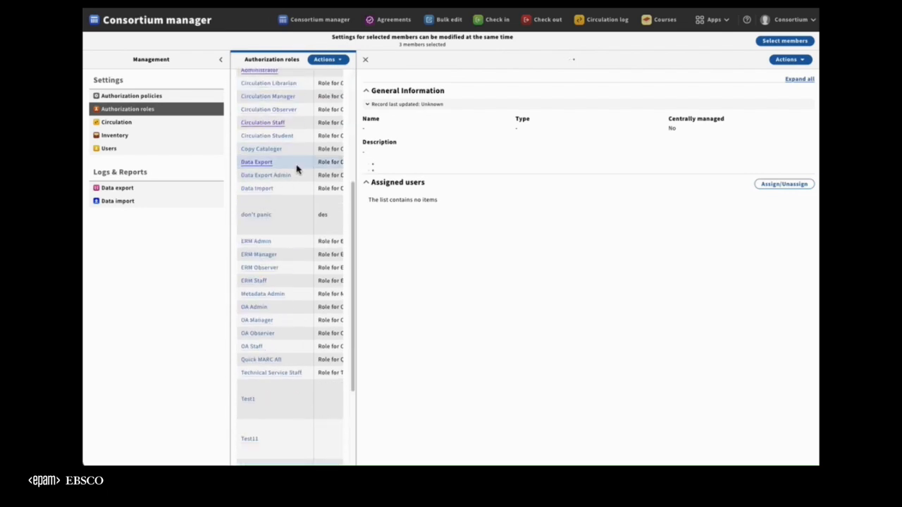
pyautogui.scroll(-2, 298, 167)
pyautogui.click(267, 384)
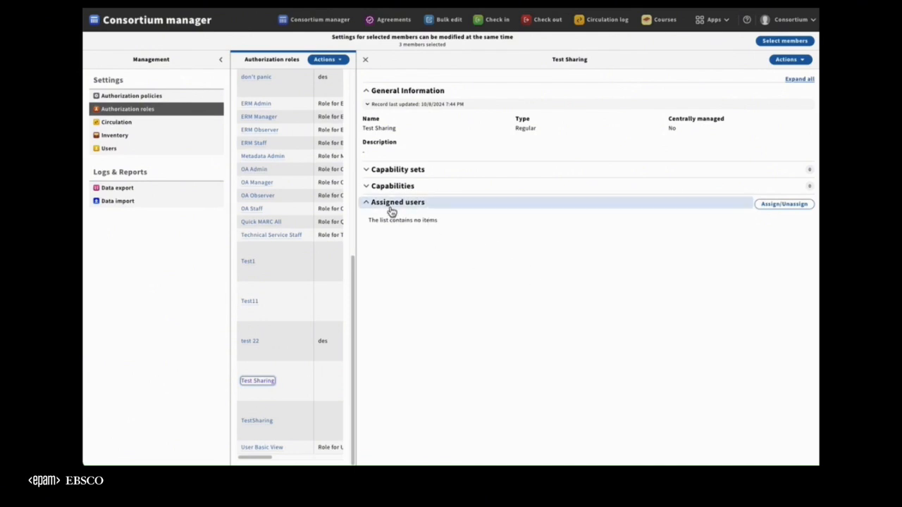
# Assign the active Consortium administrator and edgeOaiPmh accounts to College's Test Sharing role.
pyautogui.click(770, 209)
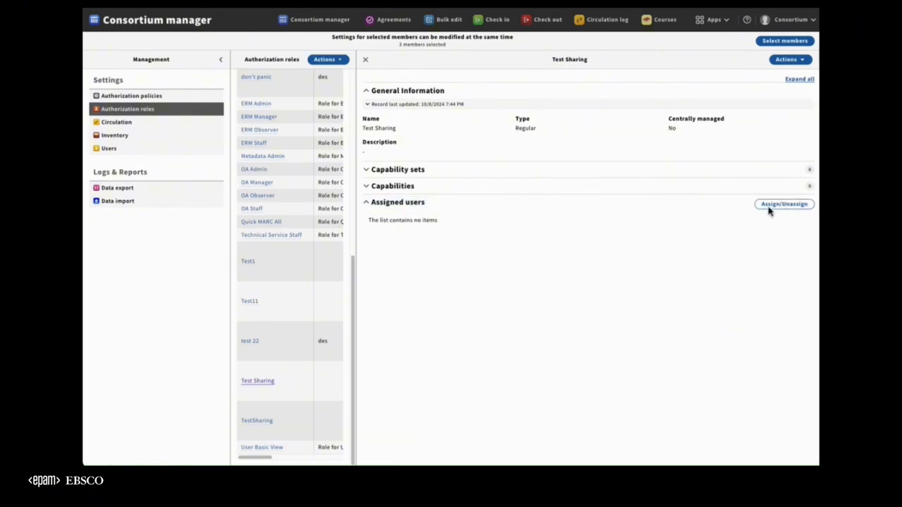
pyautogui.click(279, 158)
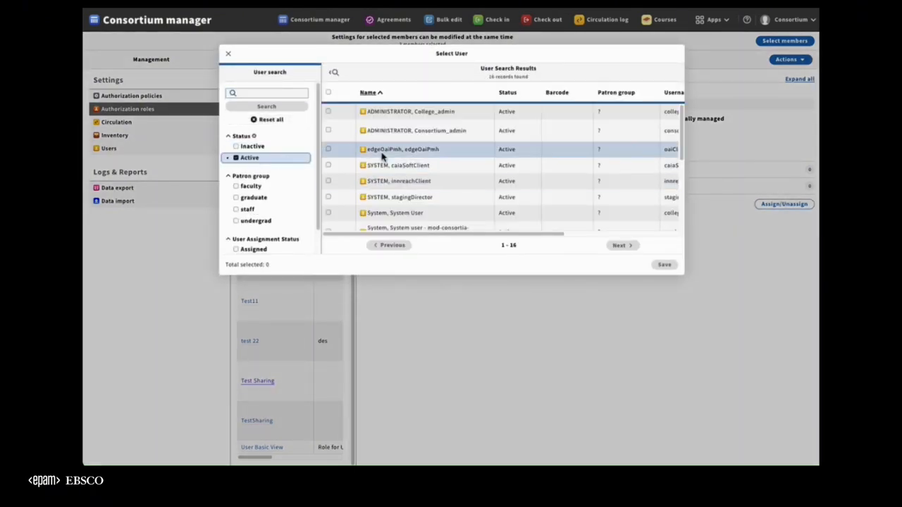
pyautogui.click(329, 130)
pyautogui.click(329, 149)
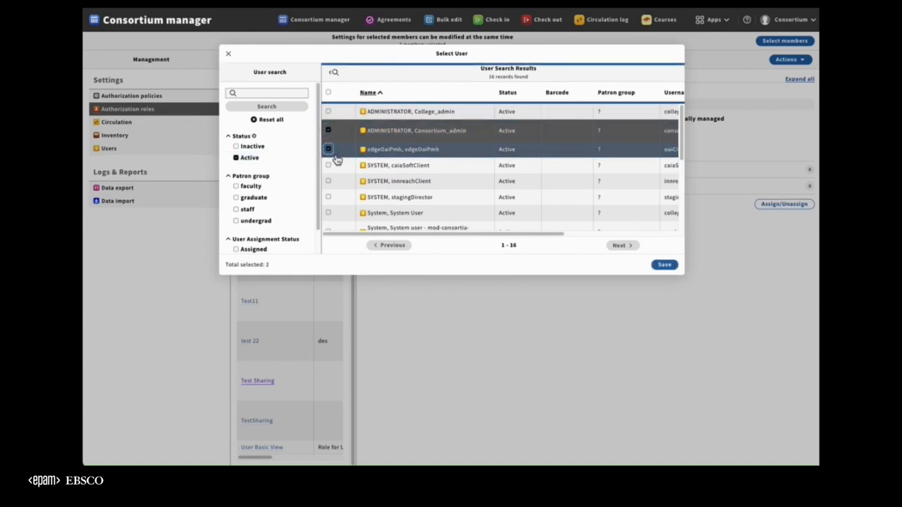
pyautogui.click(664, 265)
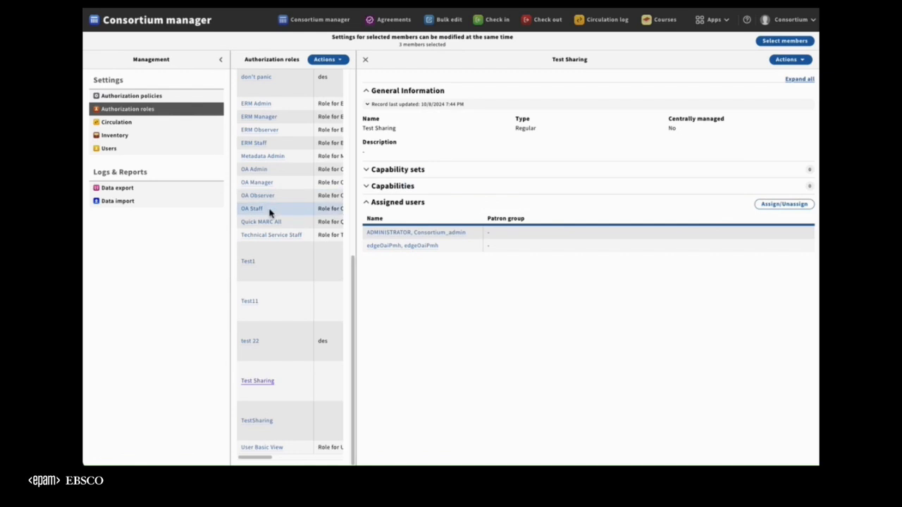
# Expand the capability sets of College's Test Sharing role to examine them.
pyautogui.scroll(10, 268, 211)
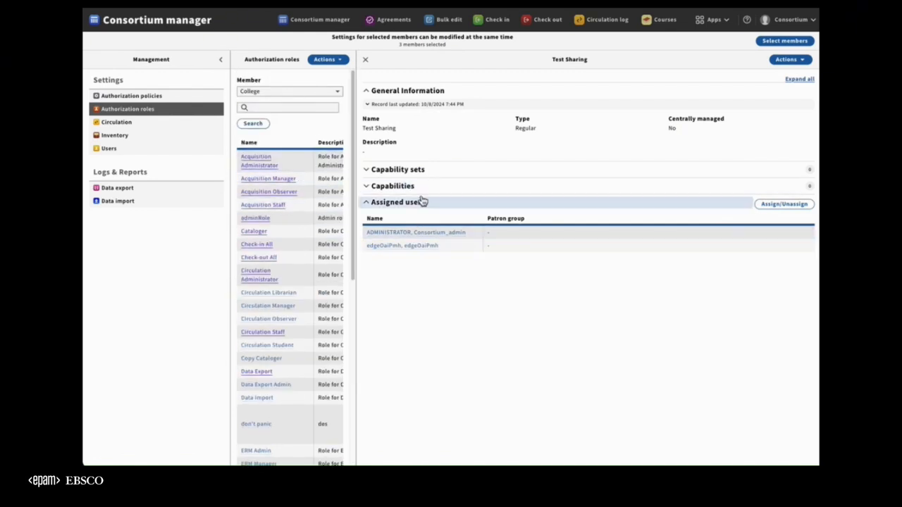
pyautogui.click(369, 176)
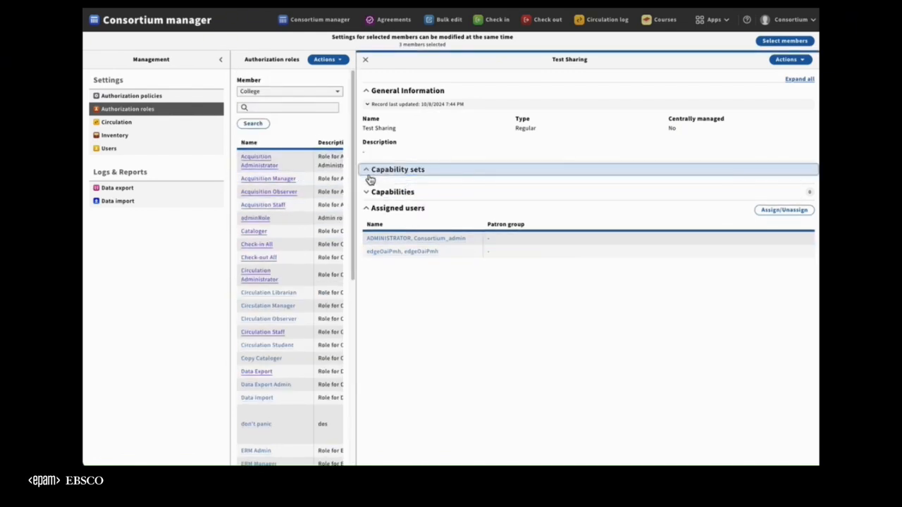